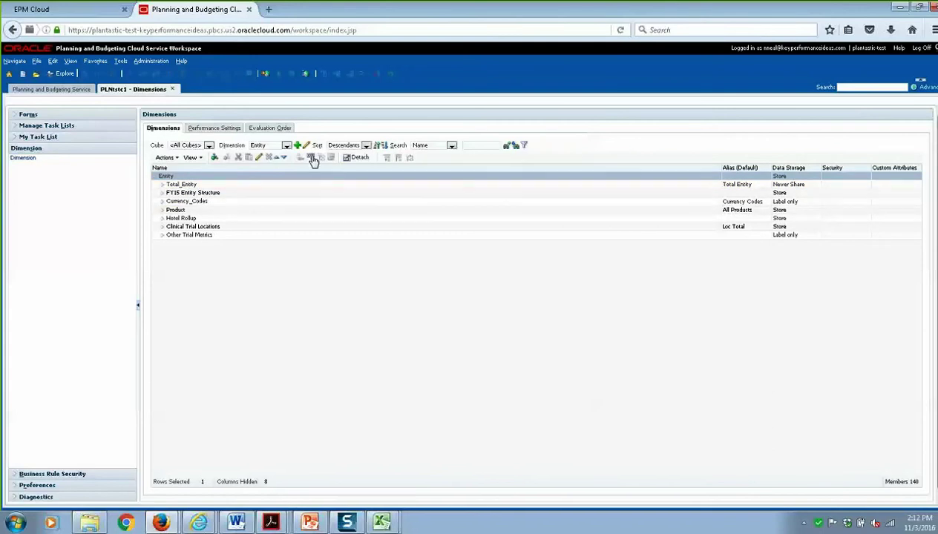
Open the Entity dimension's custom attributes, display the Division attribute's values, and open its name for editing without saving
{"action": "left_click", "coordinate": [312, 159]}
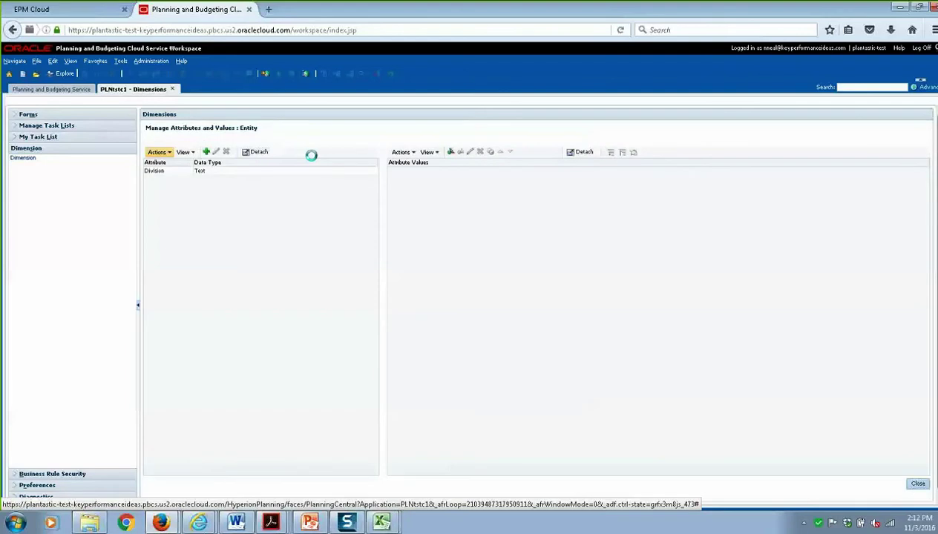
{"action": "left_click", "coordinate": [175, 172]}
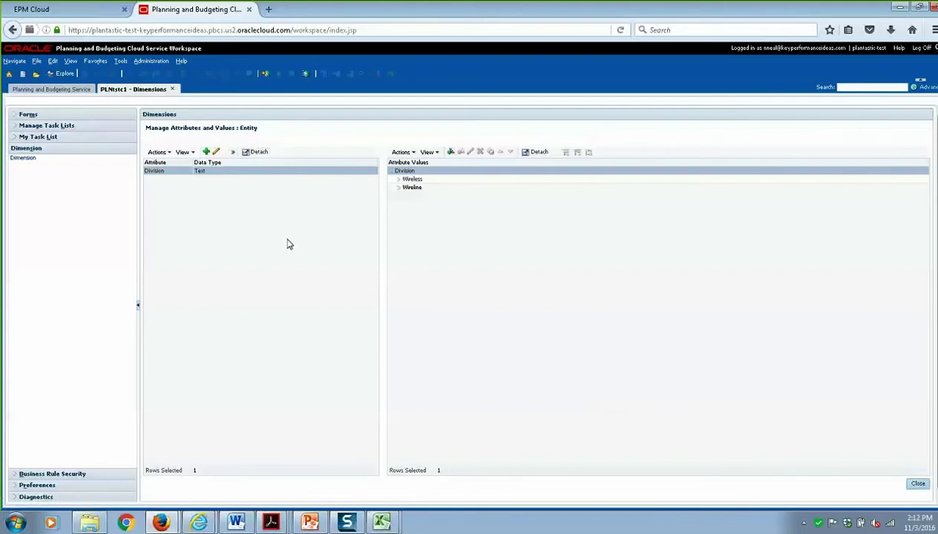
{"action": "left_click", "coordinate": [216, 152]}
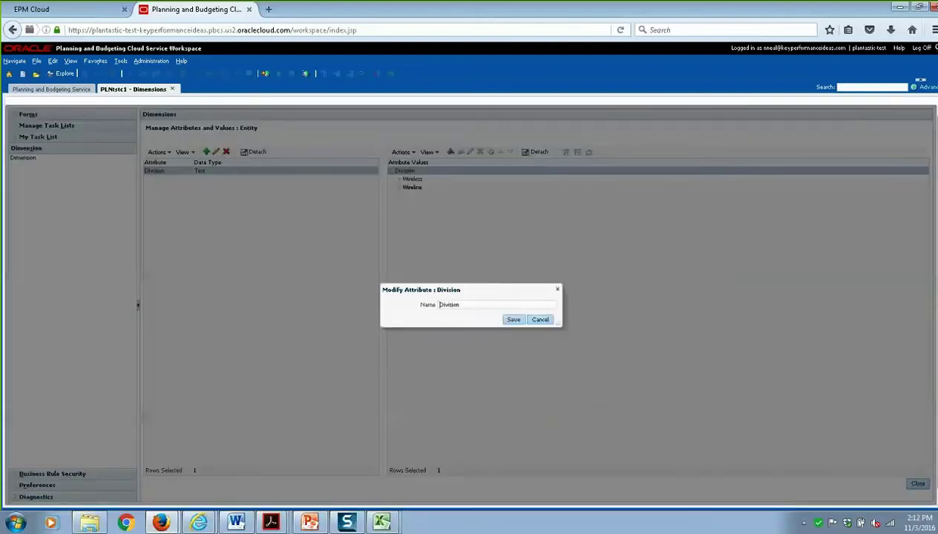
{"action": "left_click", "coordinate": [540, 321]}
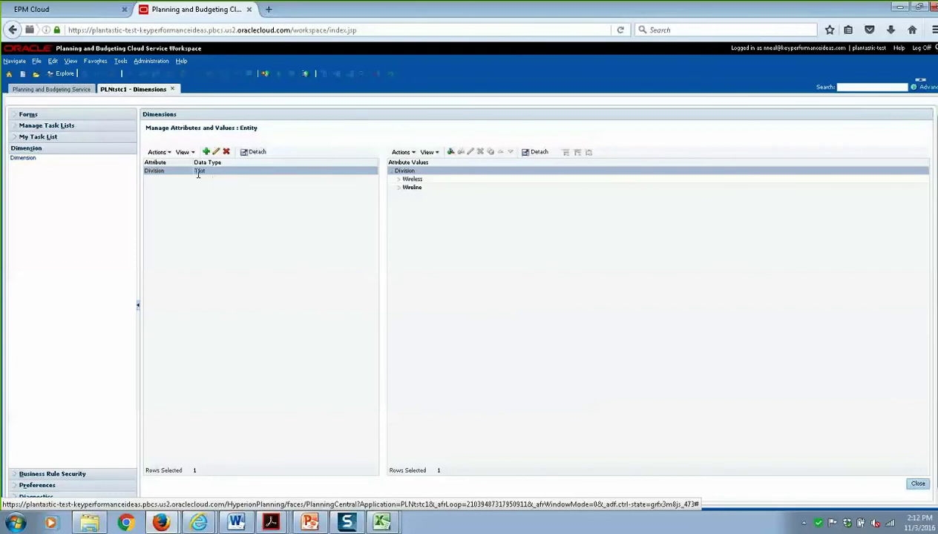
Review the data types offered for a new Entity attribute, cancel its creation, and return to the dimension hierarchy
{"action": "left_click", "coordinate": [167, 156]}
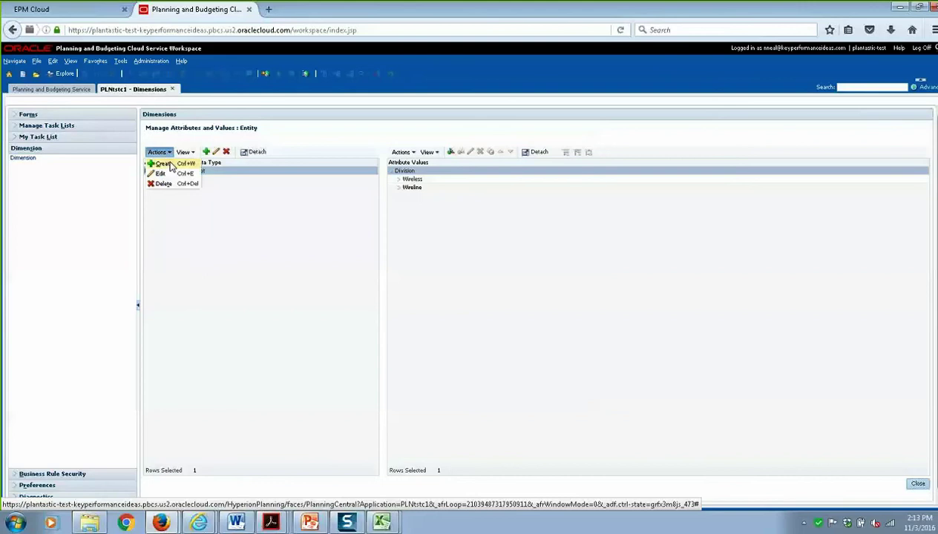
{"action": "left_click", "coordinate": [167, 156]}
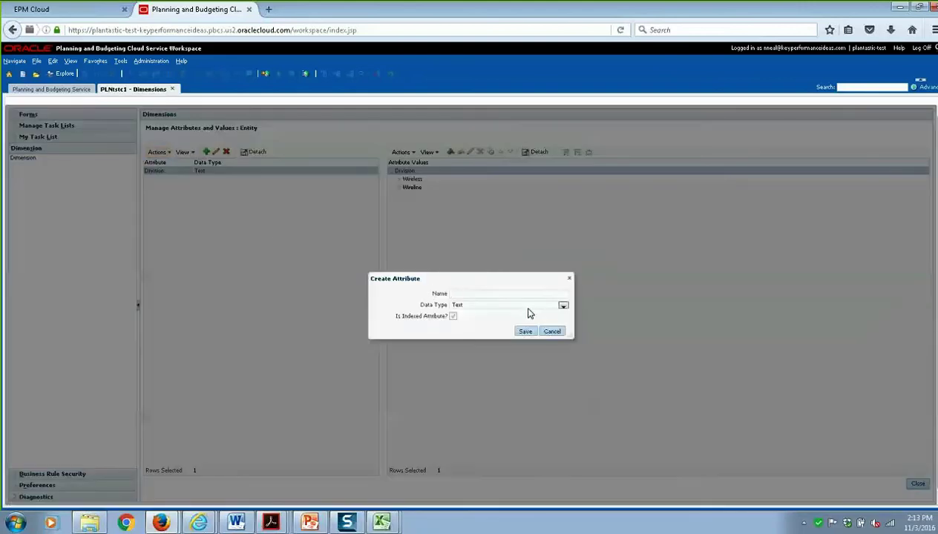
{"action": "left_click", "coordinate": [530, 306]}
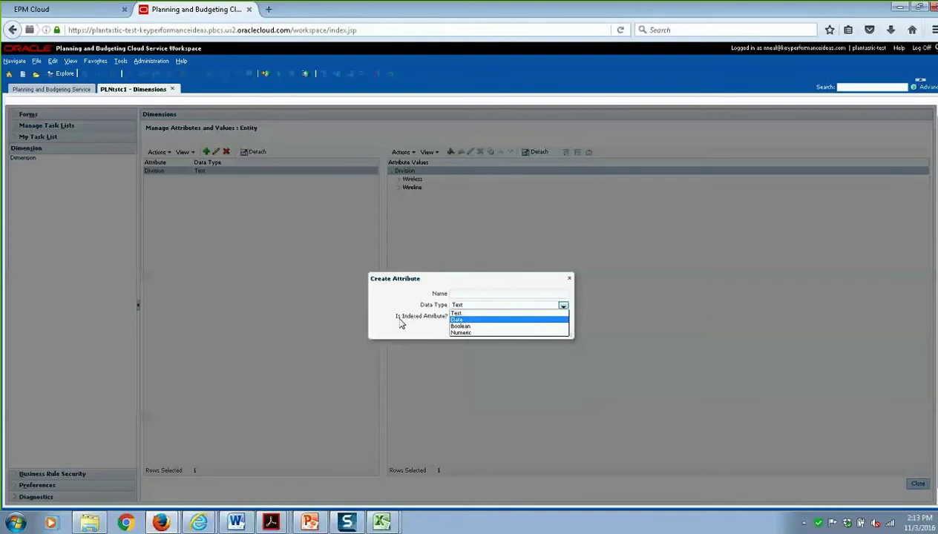
{"action": "left_click", "coordinate": [335, 343]}
{"action": "left_click", "coordinate": [553, 331]}
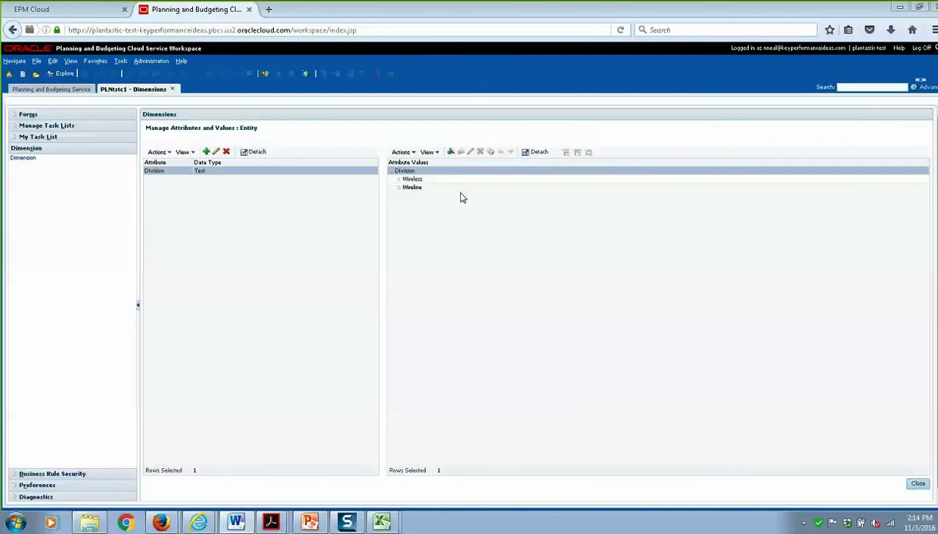
{"action": "left_click", "coordinate": [921, 485]}
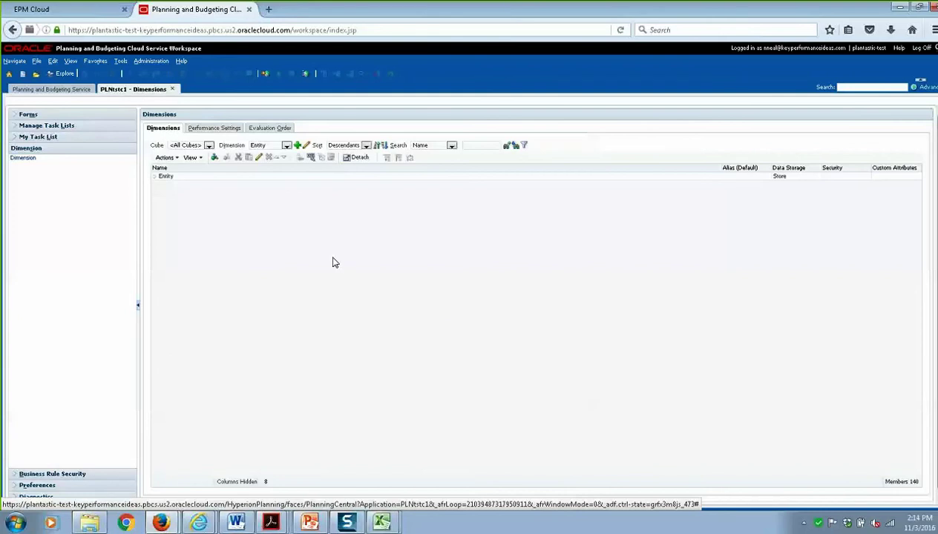
Display the Period dimension and expand YearTotal and Q1 to show the months
{"action": "left_click", "coordinate": [273, 146]}
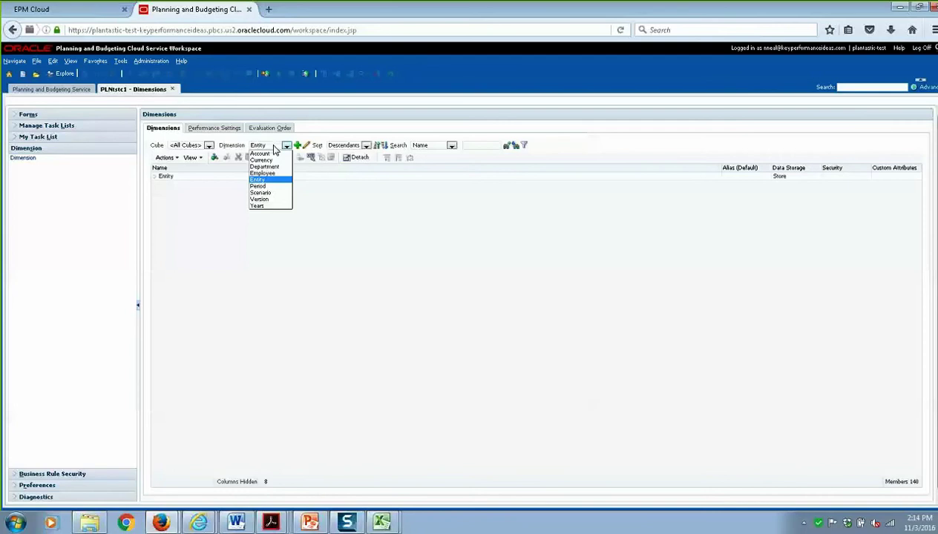
{"action": "left_click", "coordinate": [268, 191]}
{"action": "left_click", "coordinate": [243, 203]}
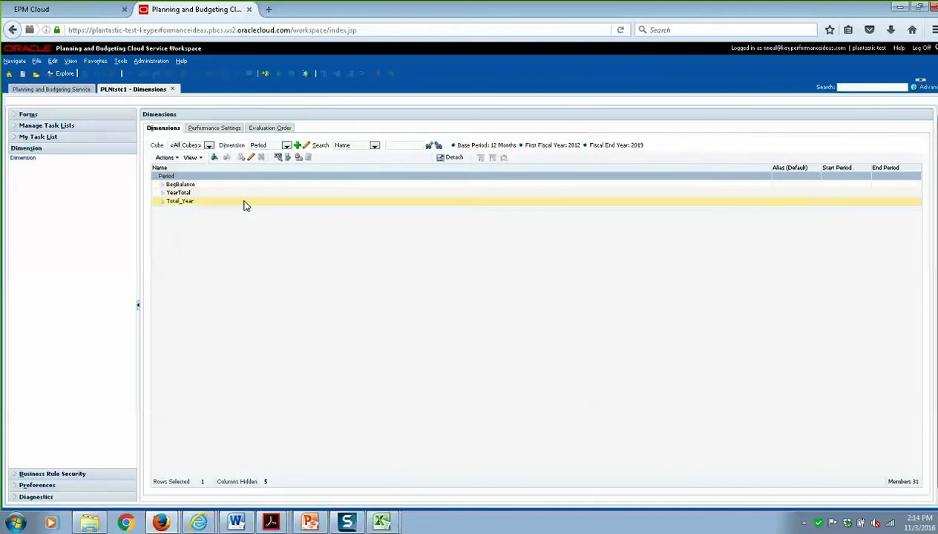
{"action": "left_click", "coordinate": [217, 192]}
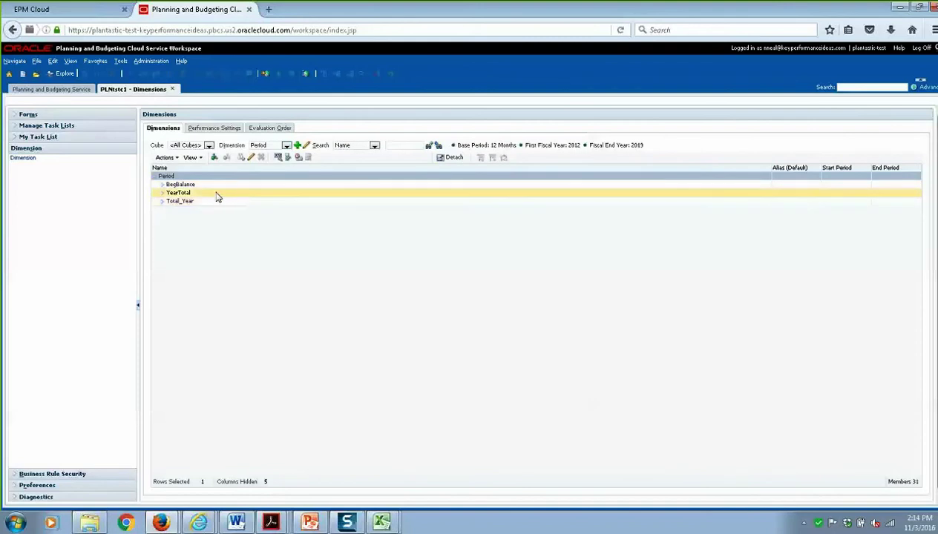
{"action": "left_click", "coordinate": [163, 193]}
{"action": "left_click", "coordinate": [170, 202]}
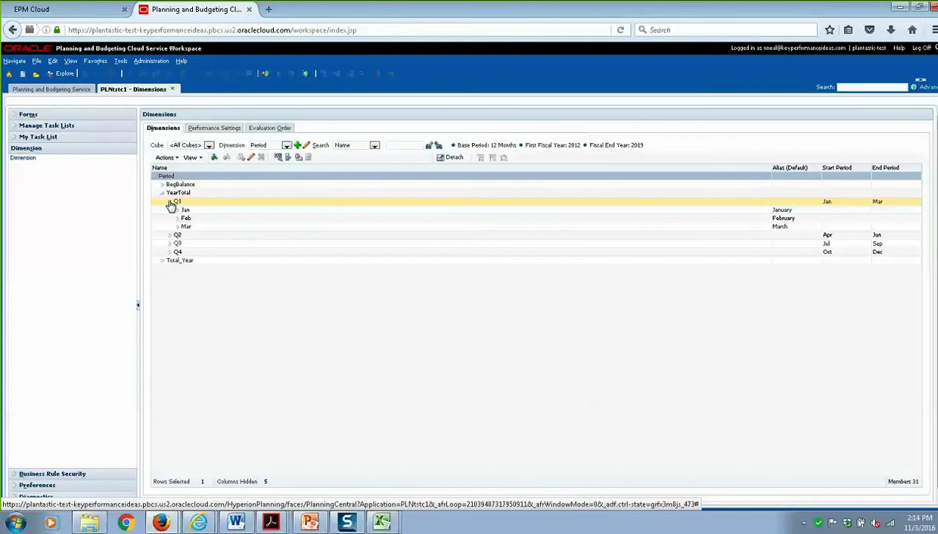
Examine the months and quarters under YearTotal, and expand Total_Year to view its members
{"action": "left_click", "coordinate": [184, 211]}
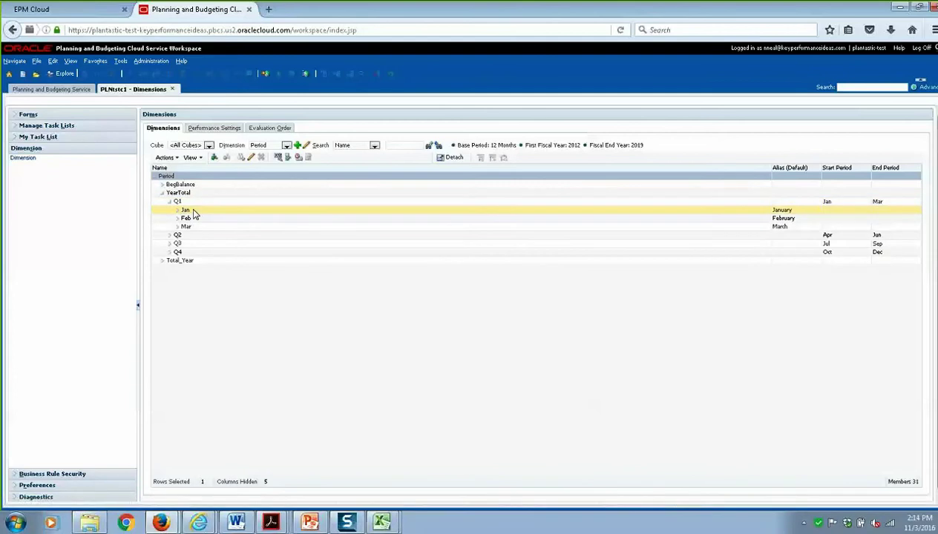
{"action": "left_click", "coordinate": [183, 218]}
{"action": "left_click", "coordinate": [182, 211]}
{"action": "left_click", "coordinate": [184, 204]}
{"action": "left_click", "coordinate": [182, 194]}
{"action": "left_click", "coordinate": [185, 227]}
{"action": "left_click", "coordinate": [179, 253]}
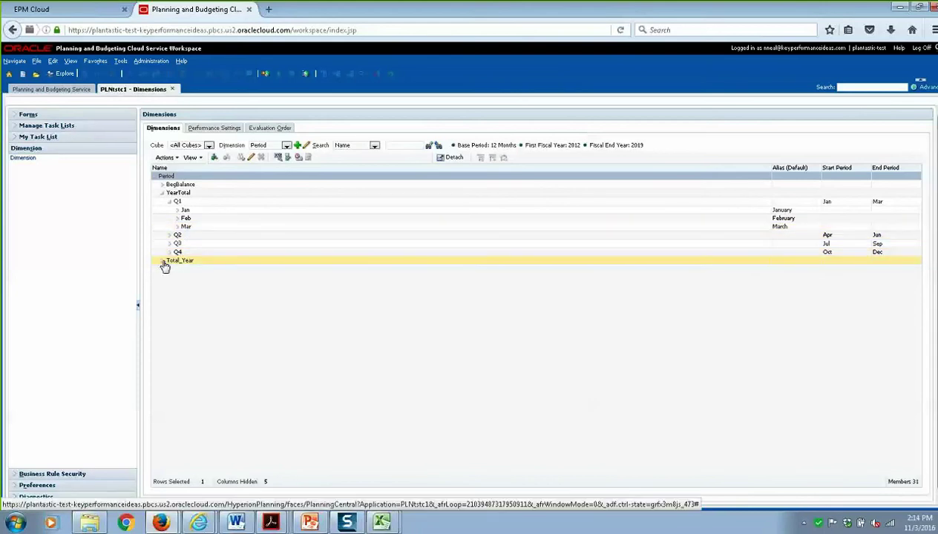
{"action": "left_click", "coordinate": [164, 264]}
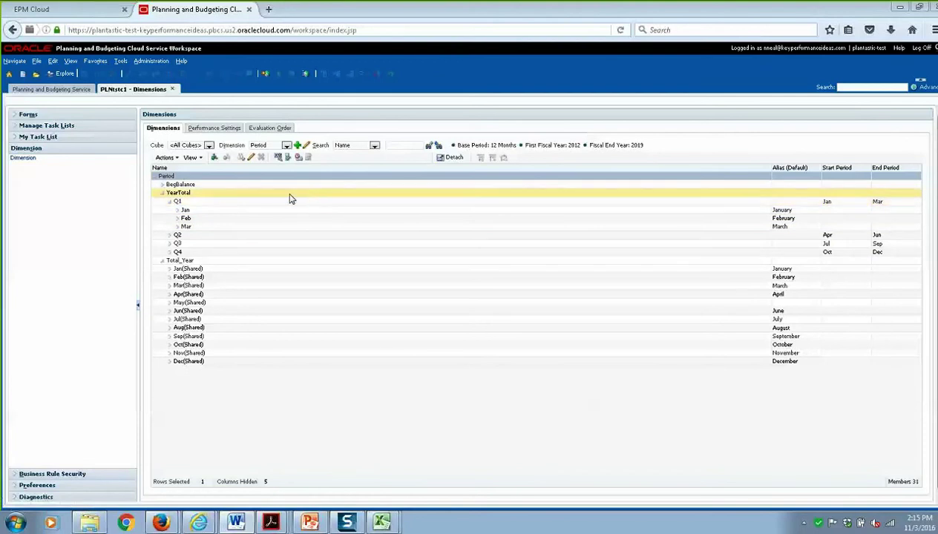
Open the Department dimension's attributes, expand Northern under Territory, and review the actions available for that value
{"action": "left_click", "coordinate": [274, 148]}
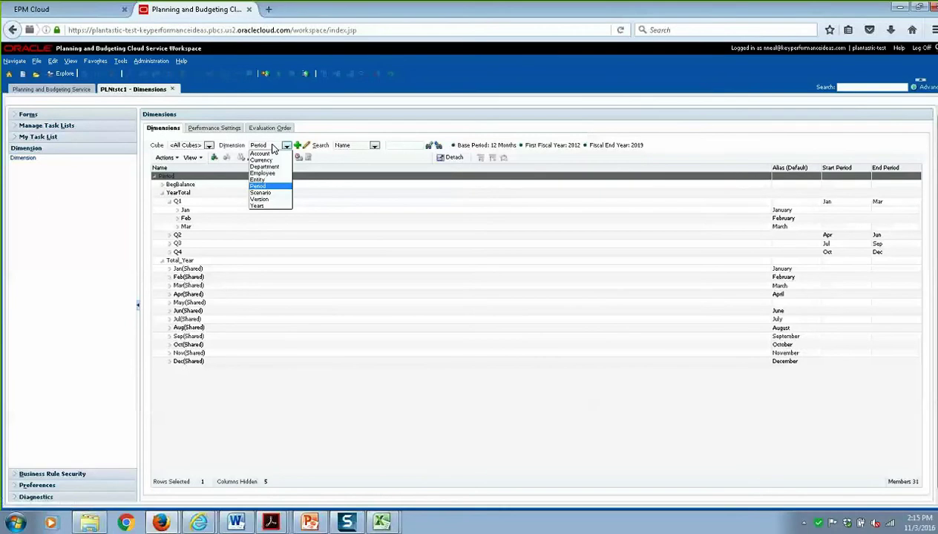
{"action": "left_click", "coordinate": [279, 167]}
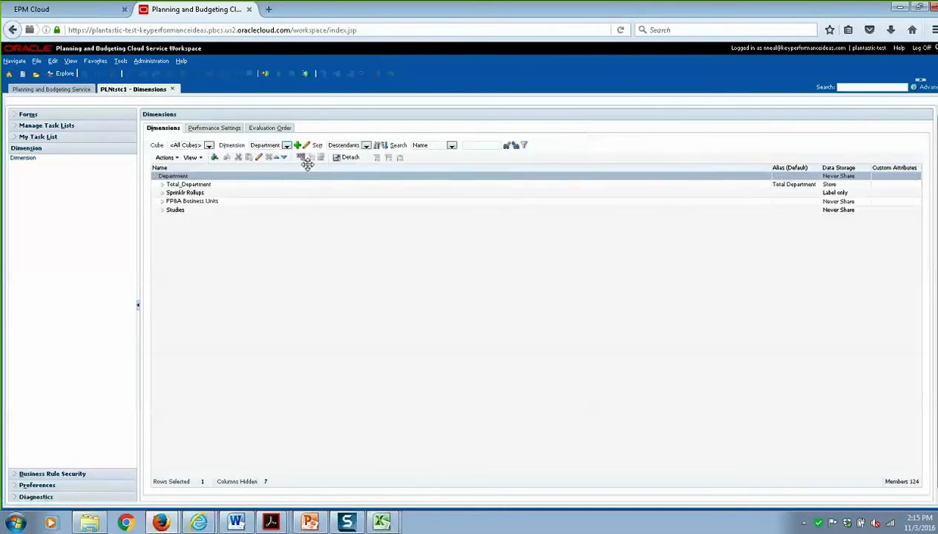
{"action": "left_click", "coordinate": [302, 158]}
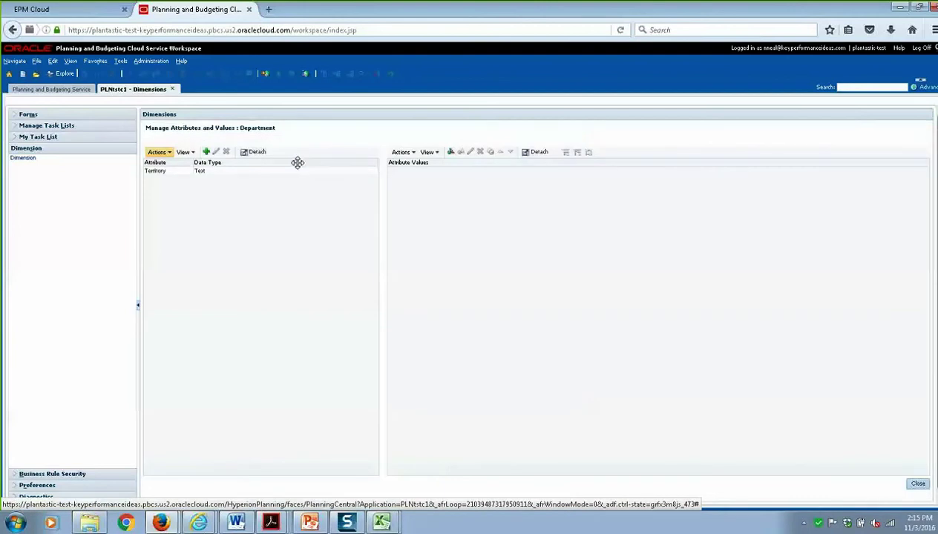
{"action": "left_click", "coordinate": [184, 177]}
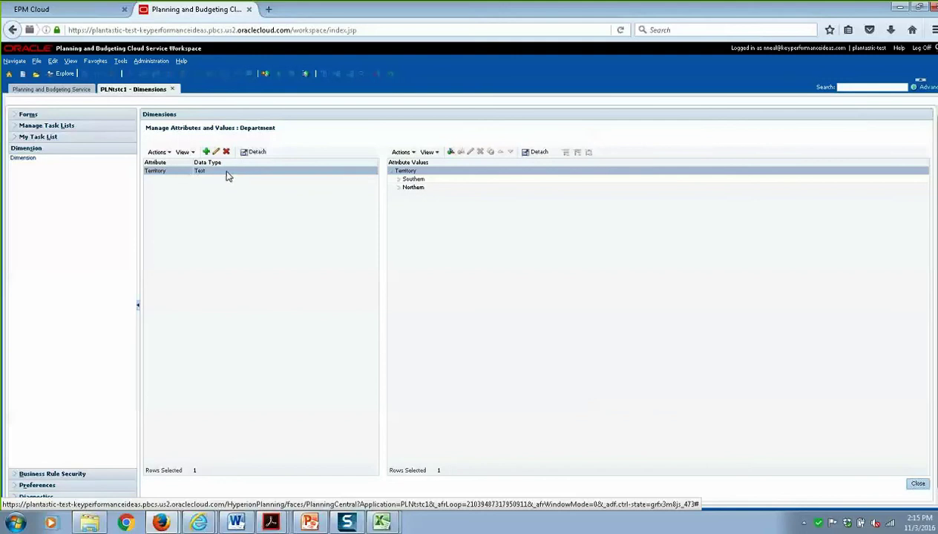
{"action": "left_click", "coordinate": [441, 190]}
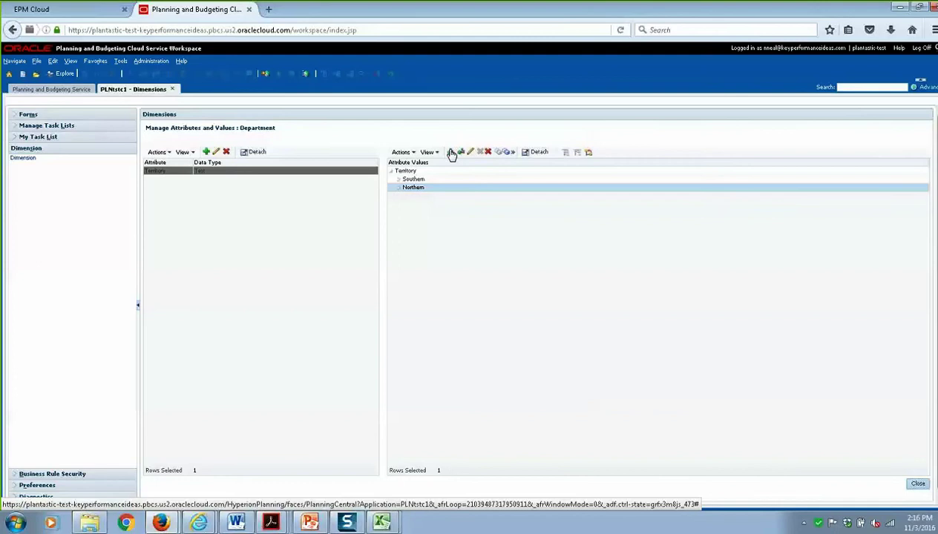
{"action": "left_click", "coordinate": [398, 189]}
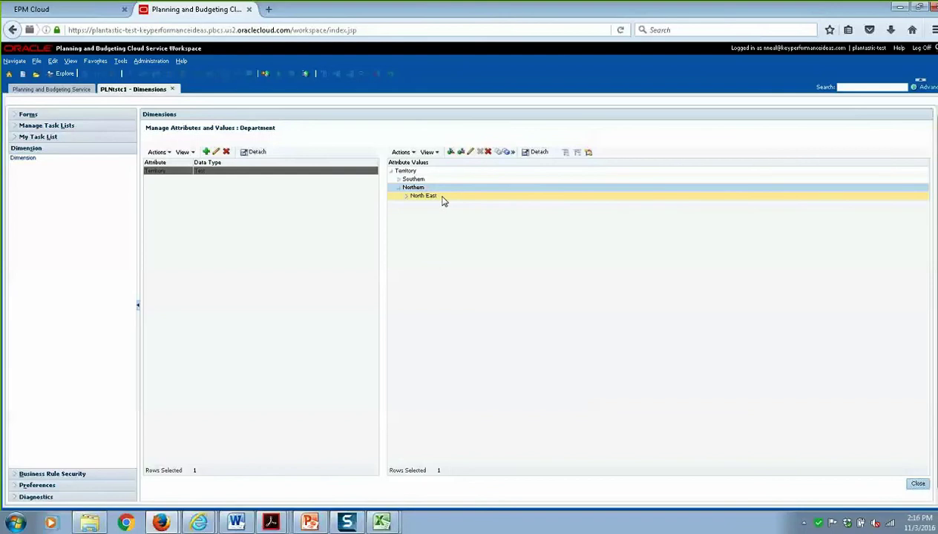
{"action": "left_click", "coordinate": [405, 153]}
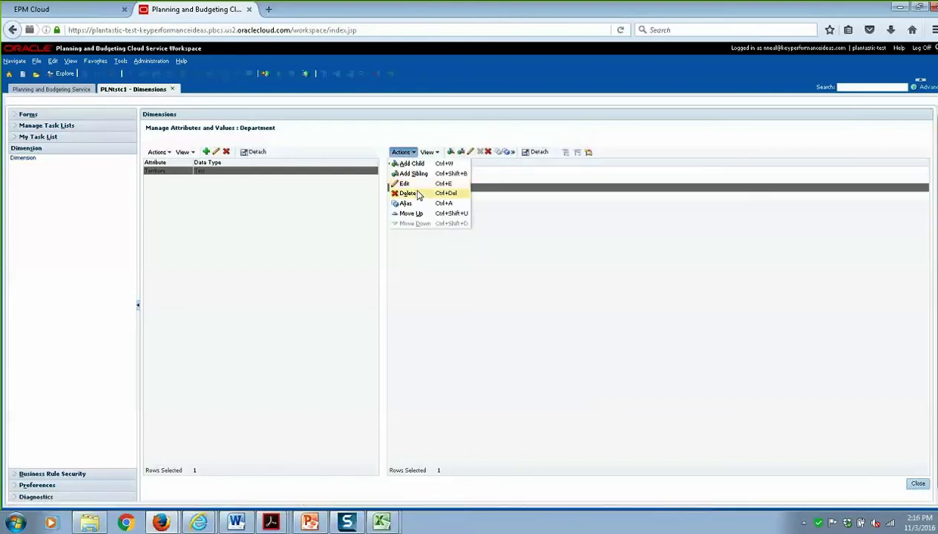
{"action": "left_click", "coordinate": [532, 239]}
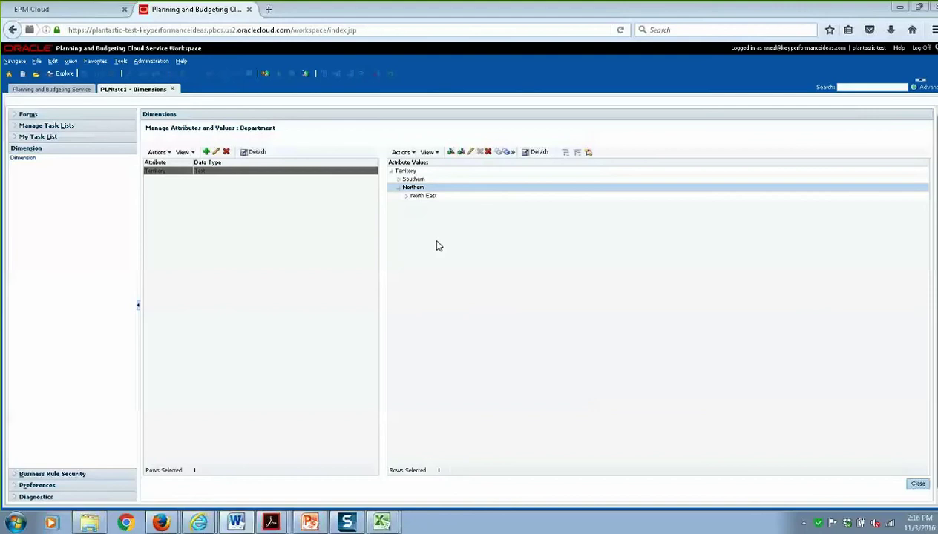
Return to the Department dimension hierarchy and expand Total_Department, All_Departments and Finance_Organization
{"action": "left_click", "coordinate": [26, 164]}
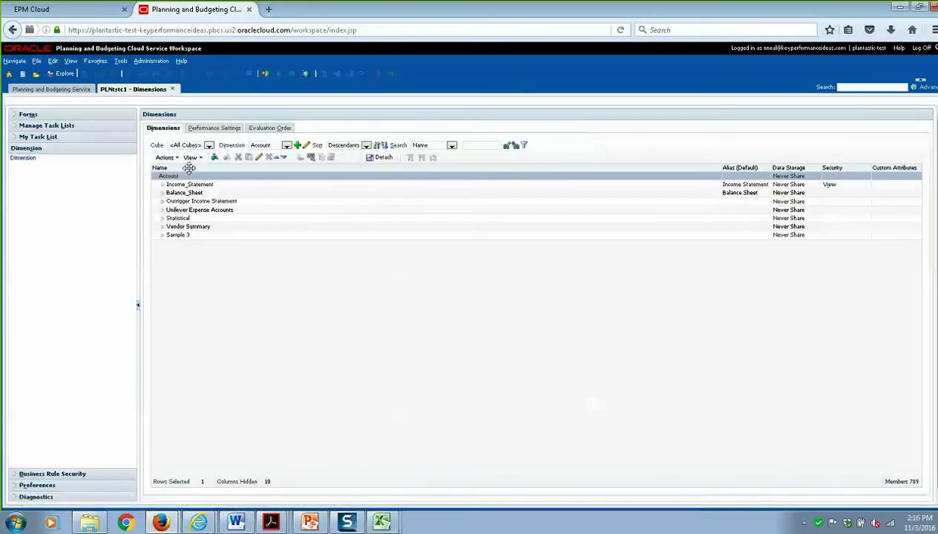
{"action": "left_click", "coordinate": [267, 148]}
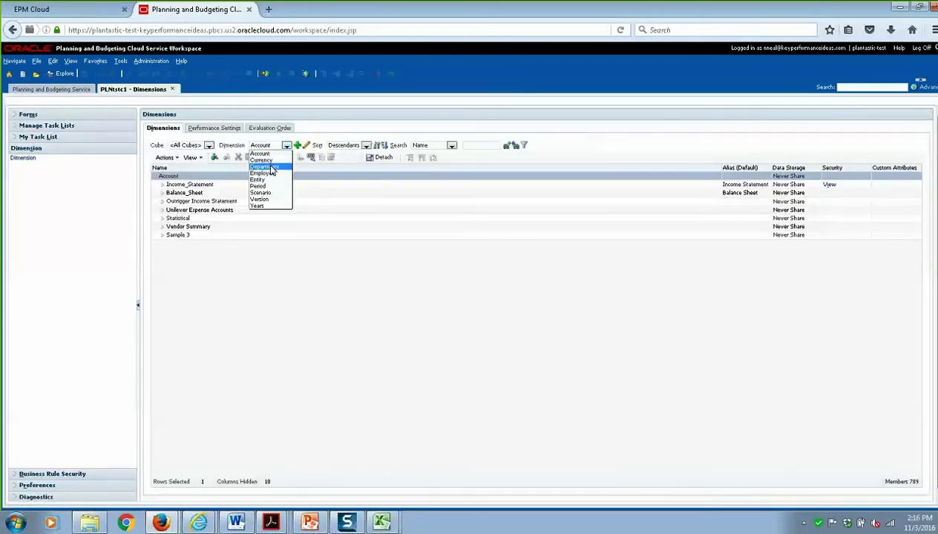
{"action": "left_click", "coordinate": [265, 167]}
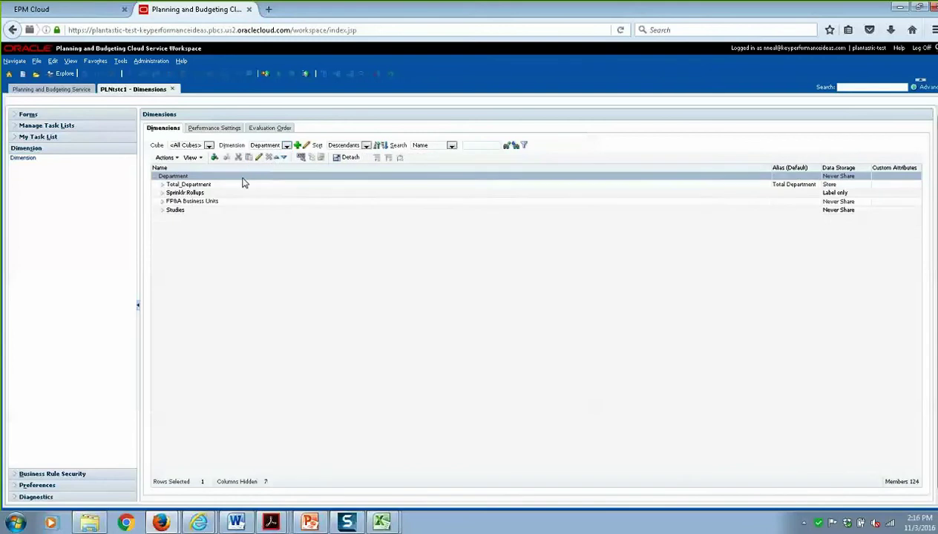
{"action": "left_click", "coordinate": [162, 185]}
{"action": "left_click", "coordinate": [170, 193]}
{"action": "left_click", "coordinate": [178, 210]}
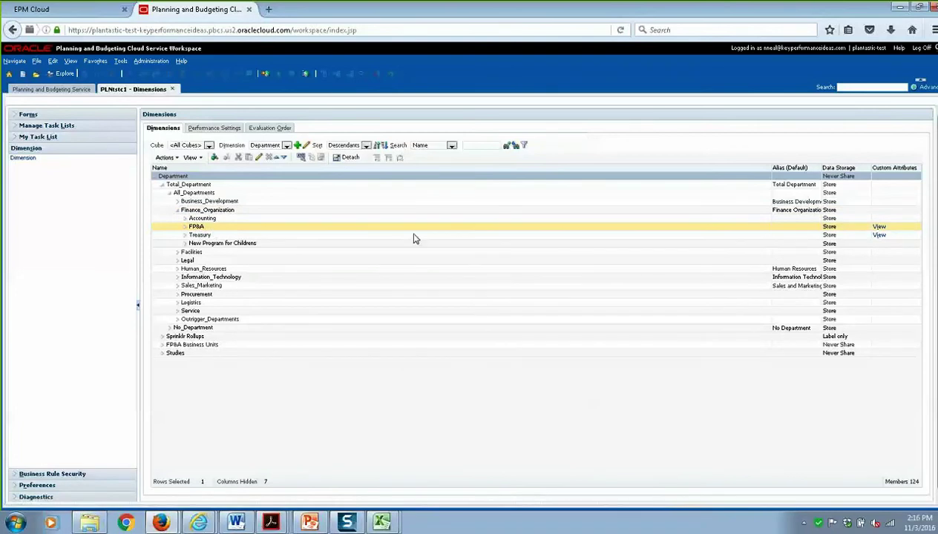
View the attribute values assigned to the FP&A and Treasury members, and return to the Department hierarchy
{"action": "left_click", "coordinate": [881, 229]}
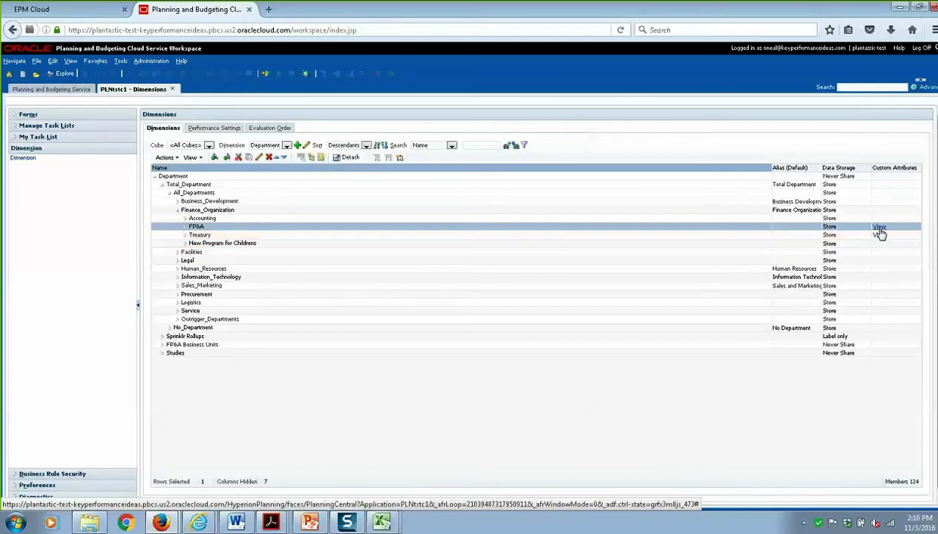
{"action": "left_click", "coordinate": [879, 229]}
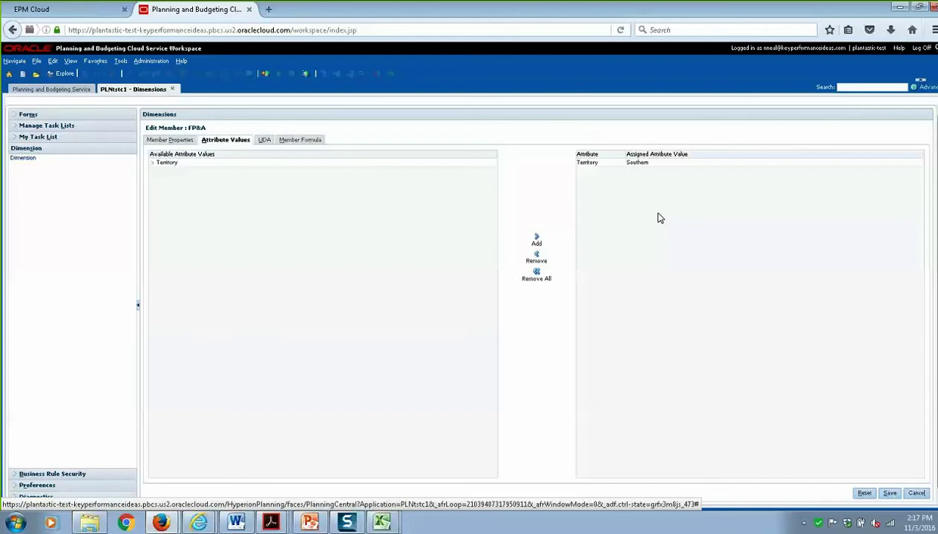
{"action": "left_click", "coordinate": [624, 165]}
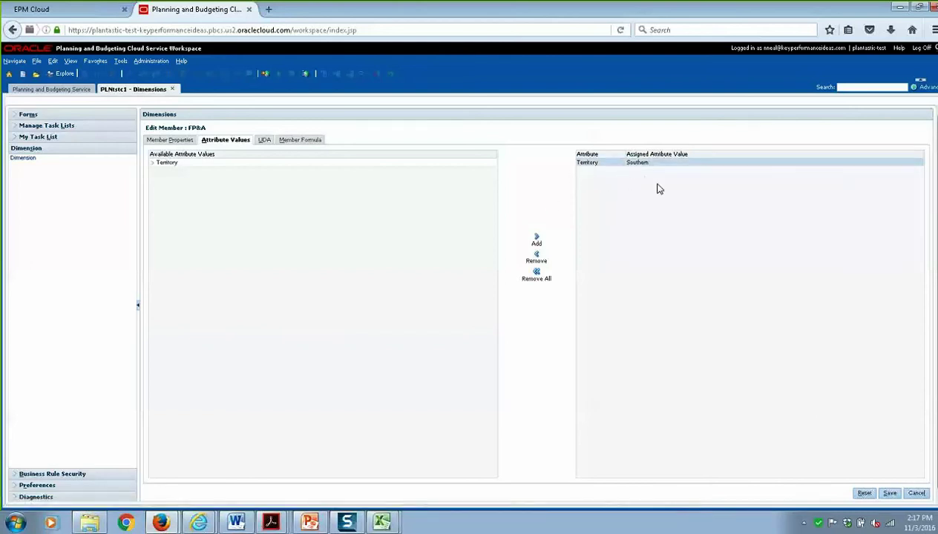
{"action": "left_click", "coordinate": [891, 492]}
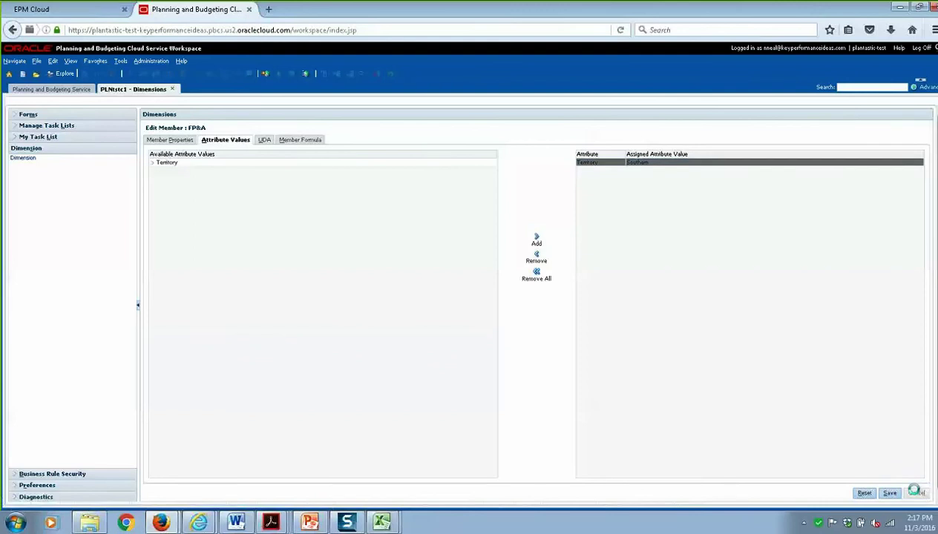
{"action": "left_click", "coordinate": [879, 234]}
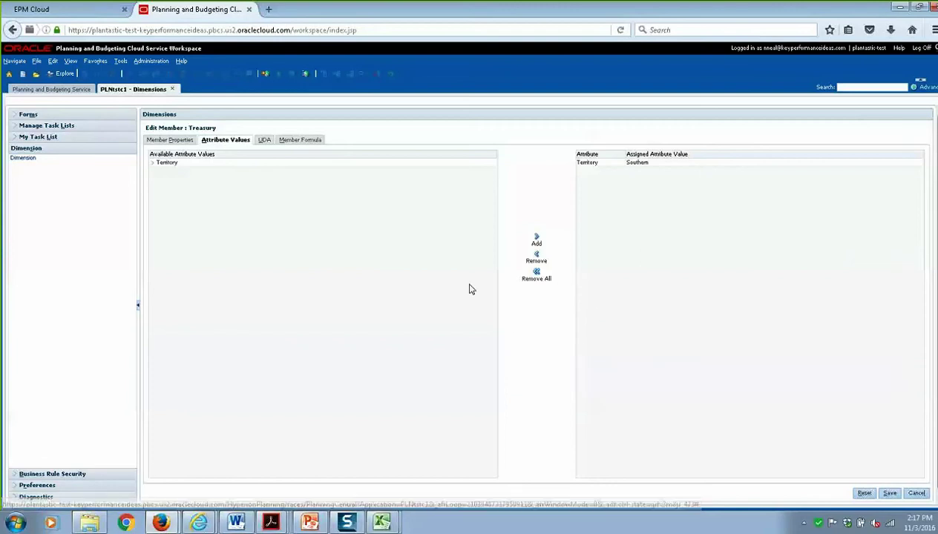
{"action": "left_click", "coordinate": [916, 493]}
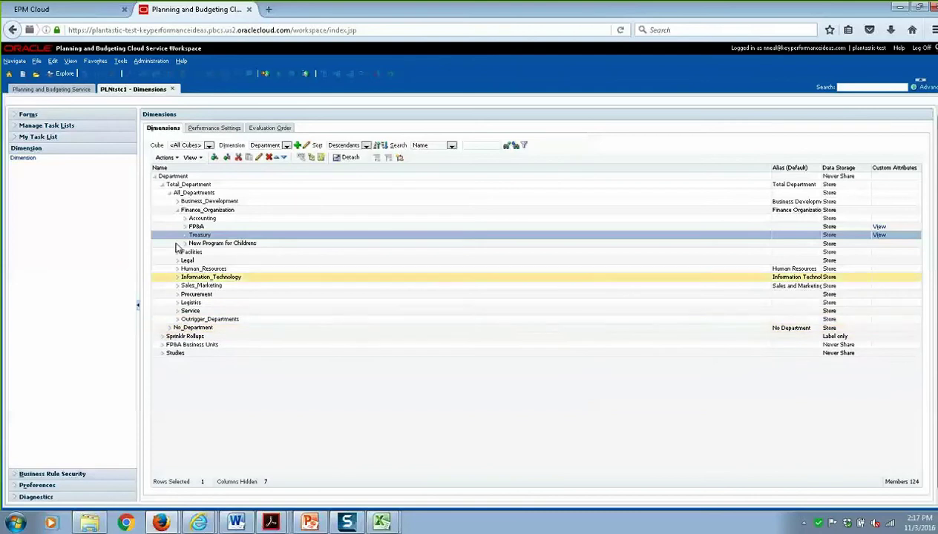
Return to the EPM Cloud page, dismiss the page expiry notice, and open the dimension list in the application overview
{"action": "left_click", "coordinate": [87, 16]}
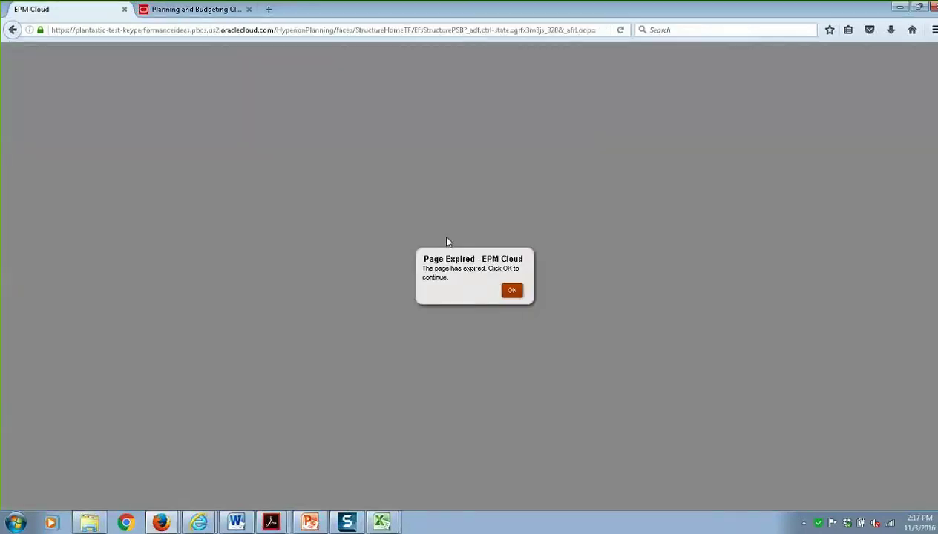
{"action": "left_click", "coordinate": [512, 291]}
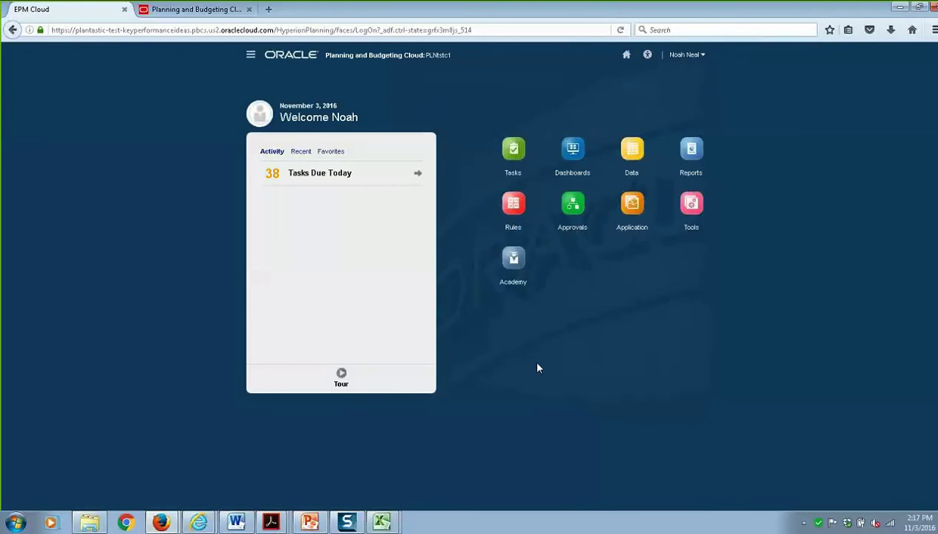
{"action": "left_click", "coordinate": [629, 233]}
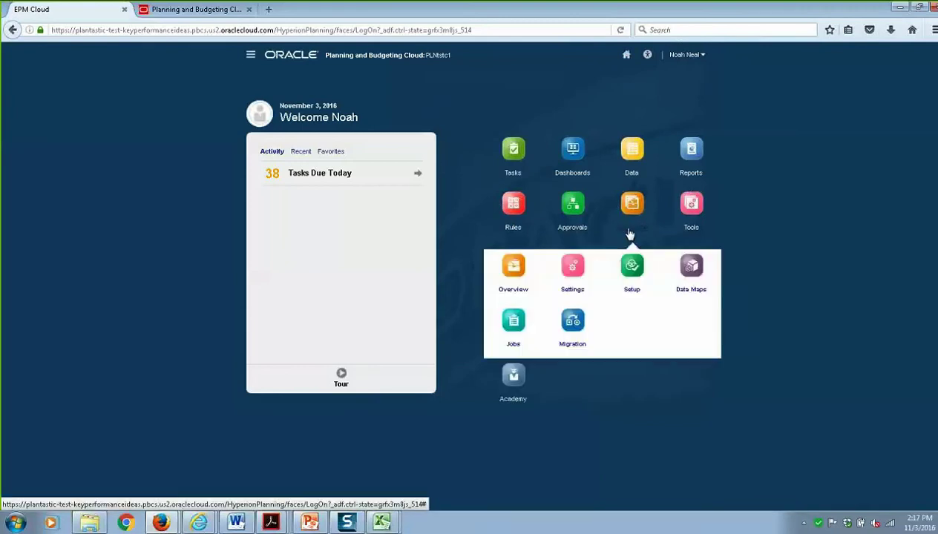
{"action": "left_click", "coordinate": [525, 294]}
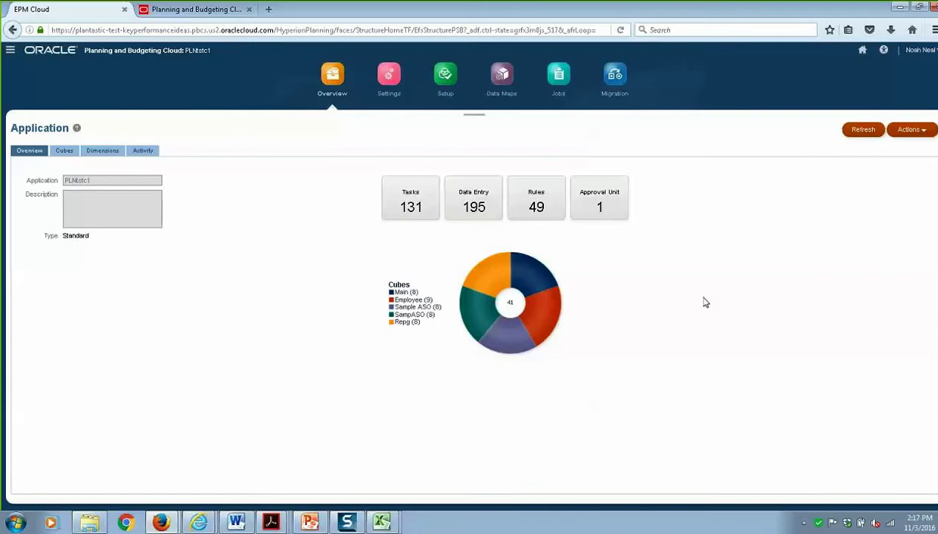
{"action": "left_click", "coordinate": [113, 154]}
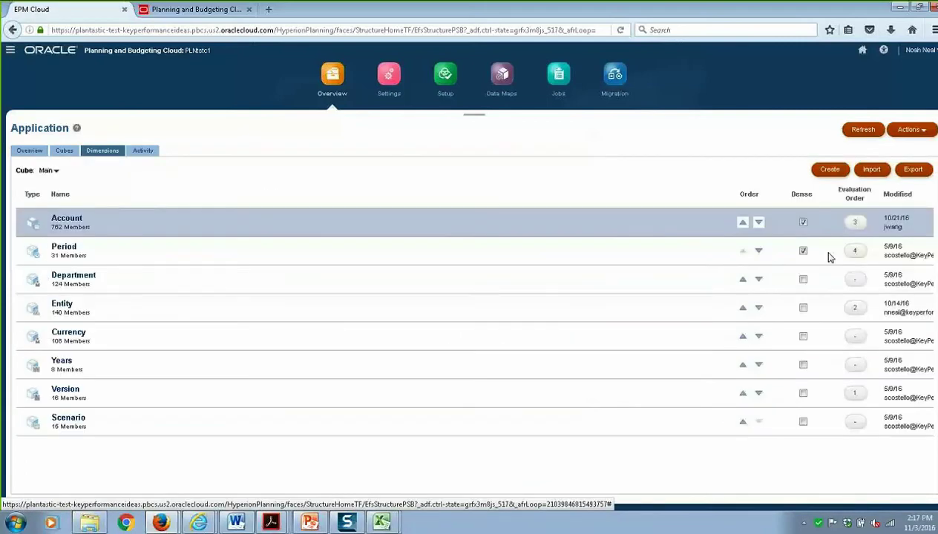
Create a local, comma-delimited metadata export of the Territory dimension and save the resulting zip file
{"action": "left_click", "coordinate": [913, 169]}
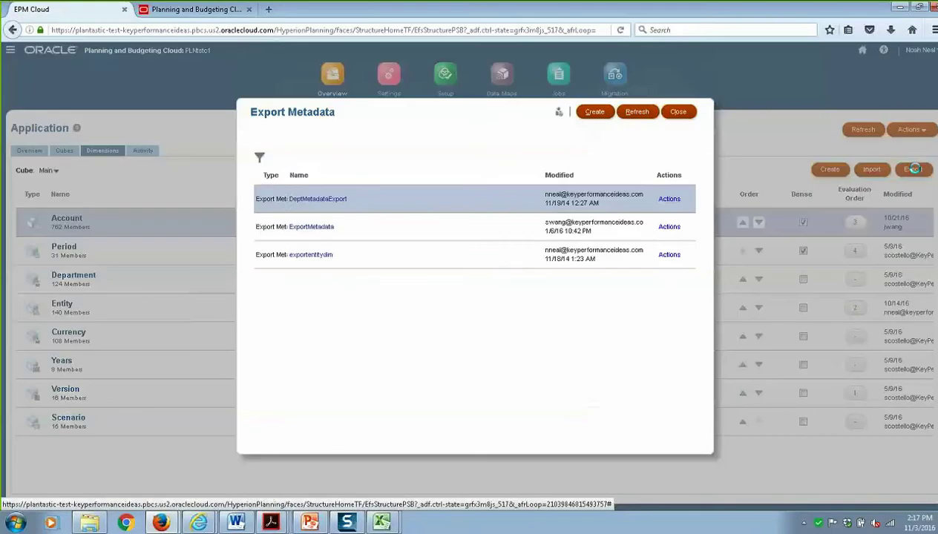
{"action": "left_click", "coordinate": [595, 112]}
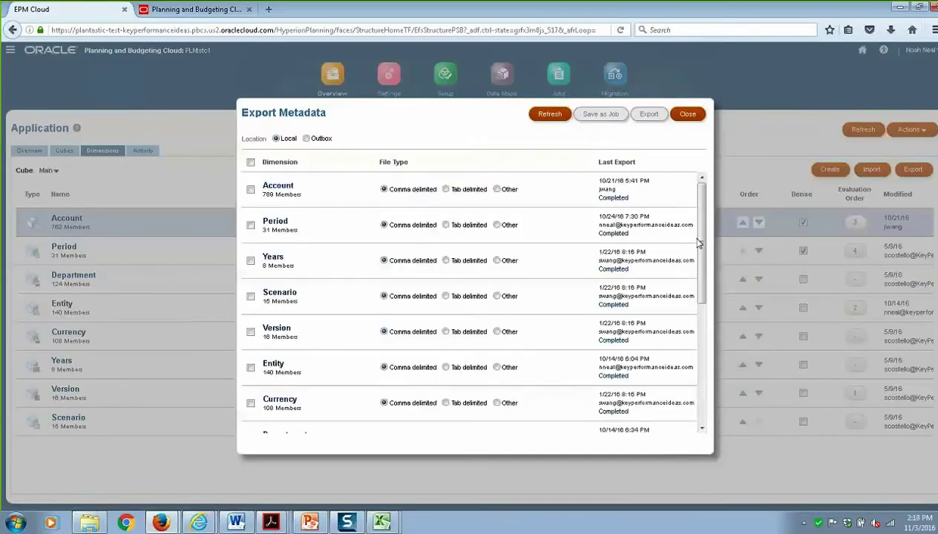
{"action": "left_click_drag", "start_coordinate": [698, 243], "coordinate": [700, 367]}
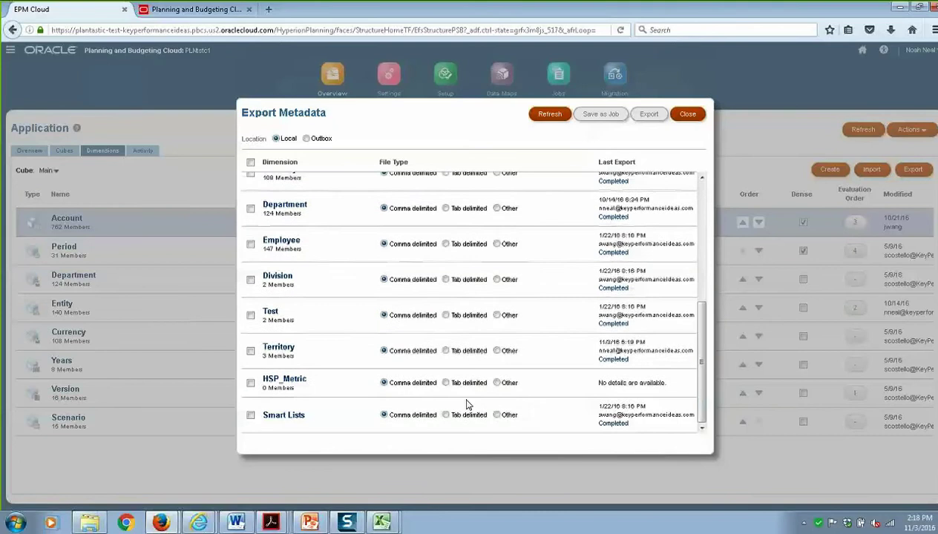
{"action": "left_click", "coordinate": [250, 353]}
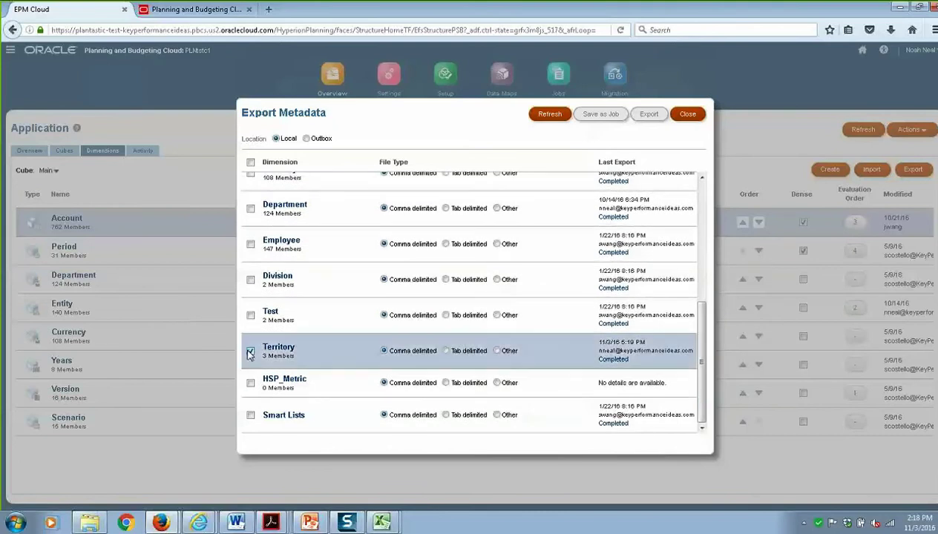
{"action": "left_click", "coordinate": [650, 119]}
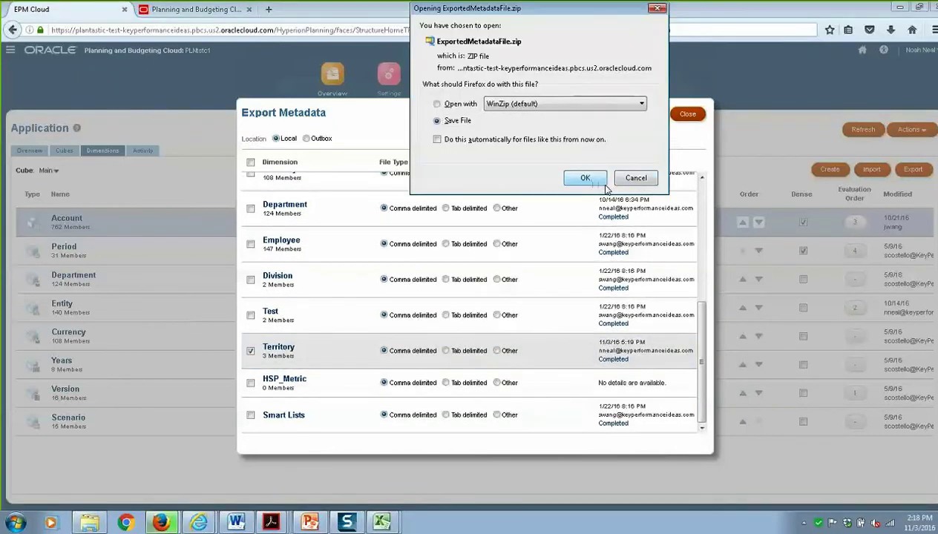
{"action": "key", "text": "Return"}
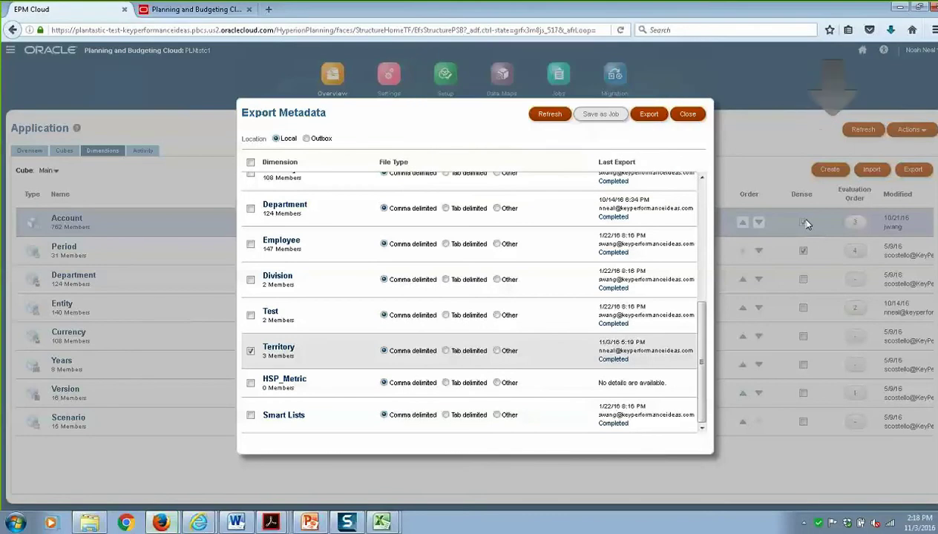
Open the downloaded zip archive, view the Territory CSV file in WordPad, and close the text view
{"action": "left_click", "coordinate": [893, 30]}
{"action": "left_click", "coordinate": [826, 74]}
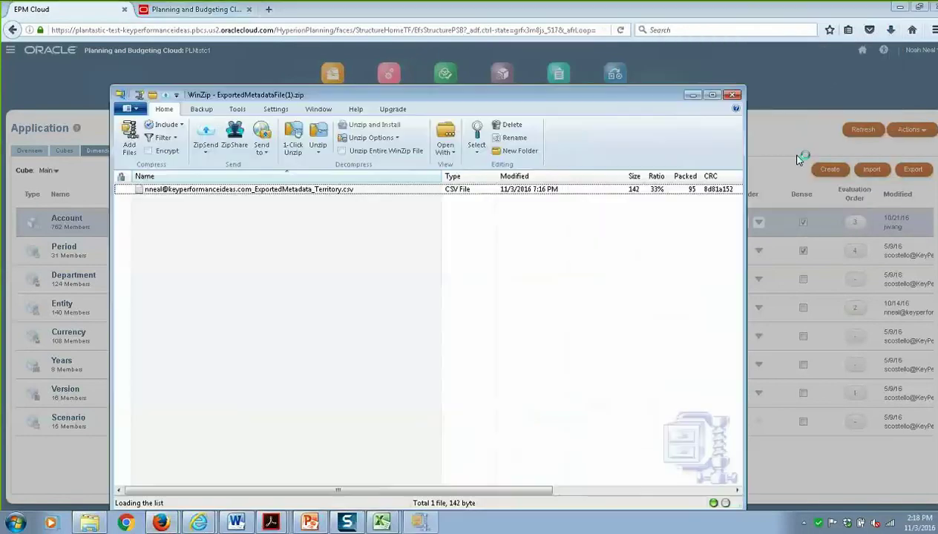
{"action": "double_click", "coordinate": [240, 190]}
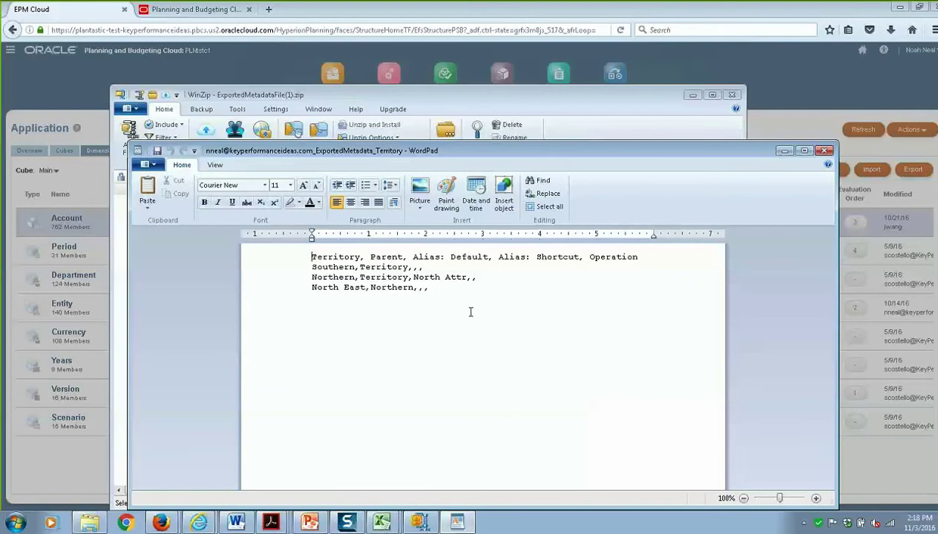
{"action": "left_click", "coordinate": [825, 151]}
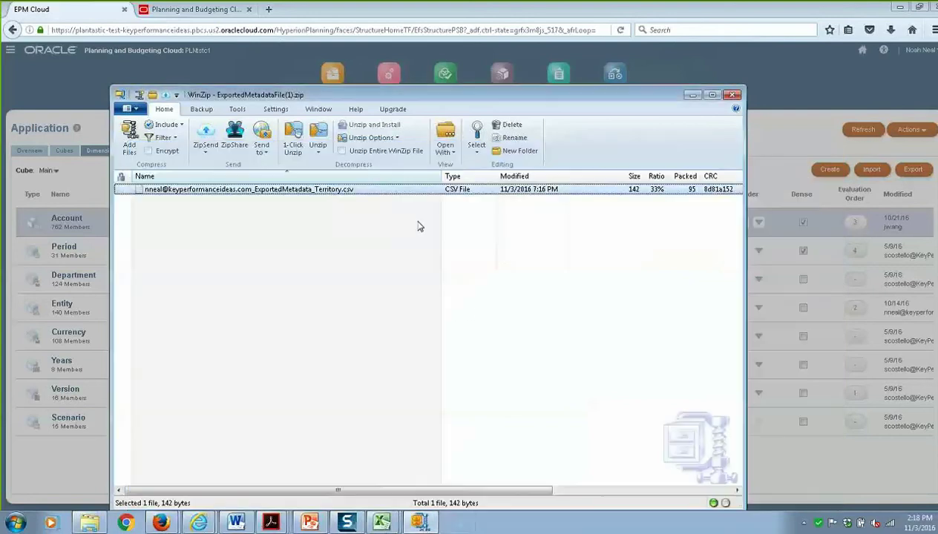
Open the exported Territory CSV file in Excel and fit the column widths to show its headers and values
{"action": "right_click", "coordinate": [331, 190]}
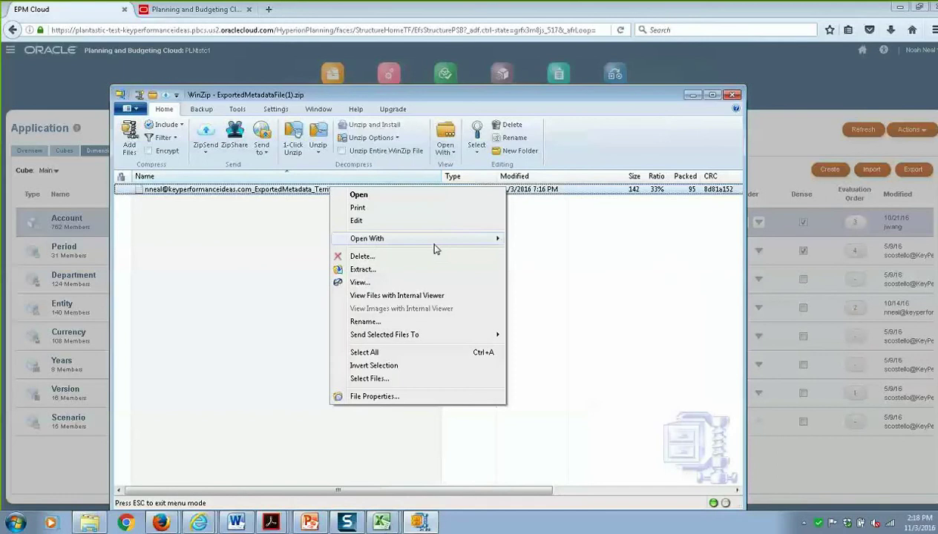
{"action": "mouse_move", "coordinate": [475, 239]}
{"action": "left_click", "coordinate": [519, 235]}
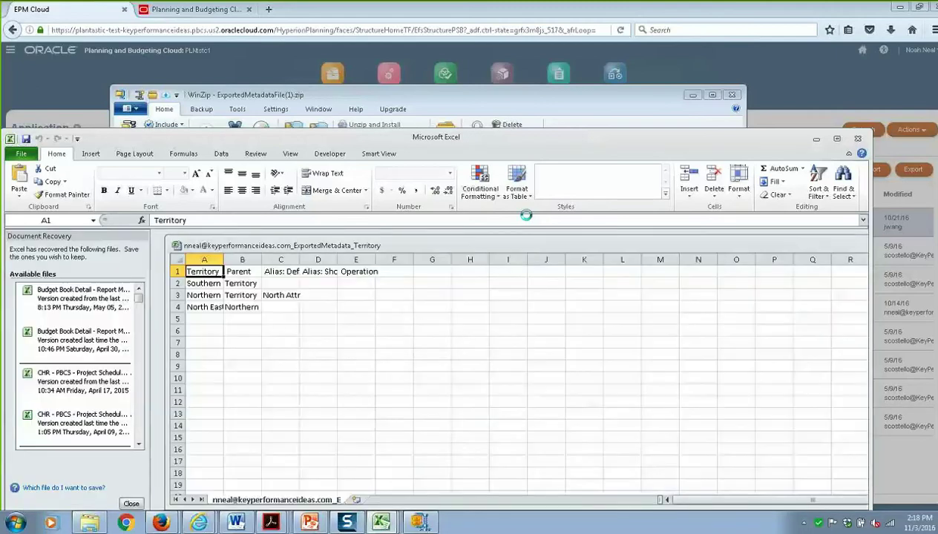
{"action": "left_click_drag", "start_coordinate": [566, 150], "coordinate": [463, 145]}
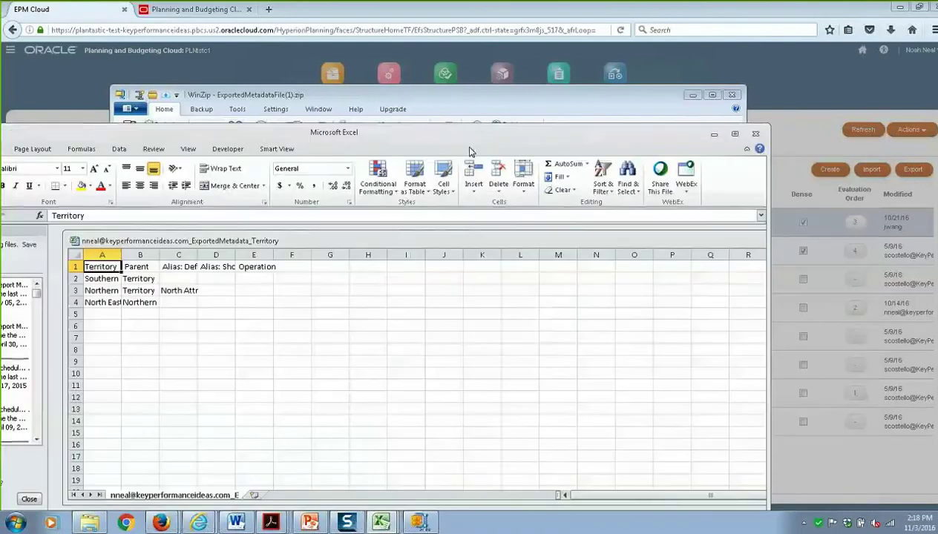
{"action": "double_click", "coordinate": [121, 255]}
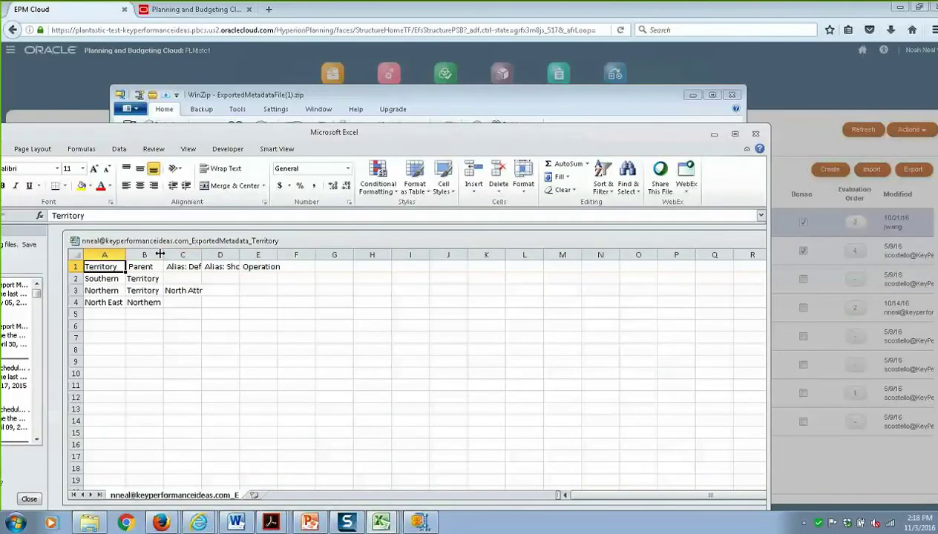
{"action": "double_click", "coordinate": [201, 254]}
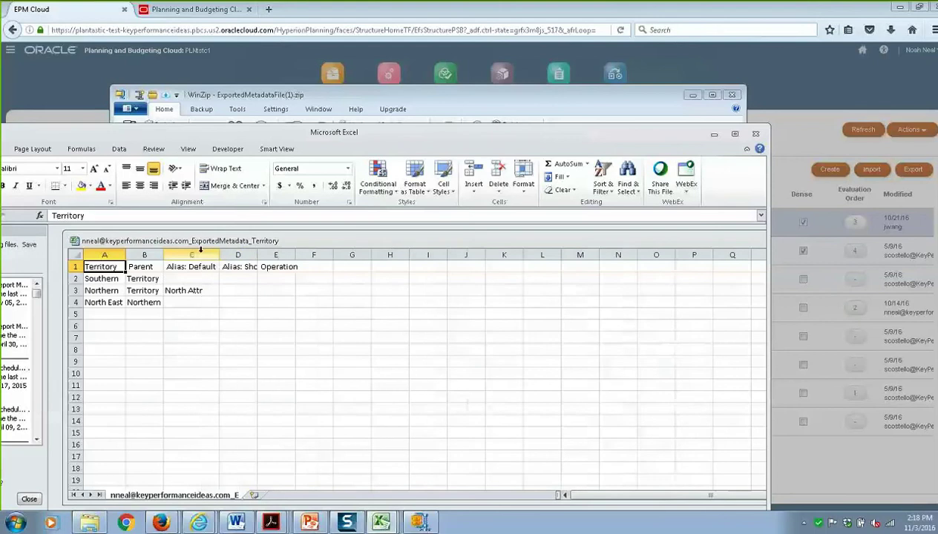
{"action": "double_click", "coordinate": [257, 255]}
{"action": "double_click", "coordinate": [317, 255]}
Minimize the Excel and WinZip windows and close the metadata export dialogs
{"action": "left_click_drag", "start_coordinate": [610, 133], "coordinate": [254, 365]}
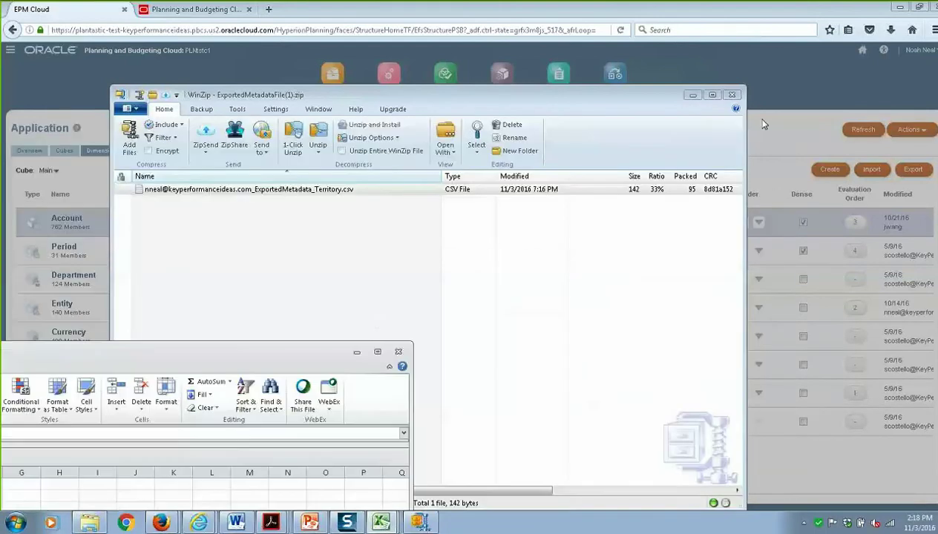
{"action": "left_click", "coordinate": [693, 95]}
{"action": "left_click", "coordinate": [357, 353]}
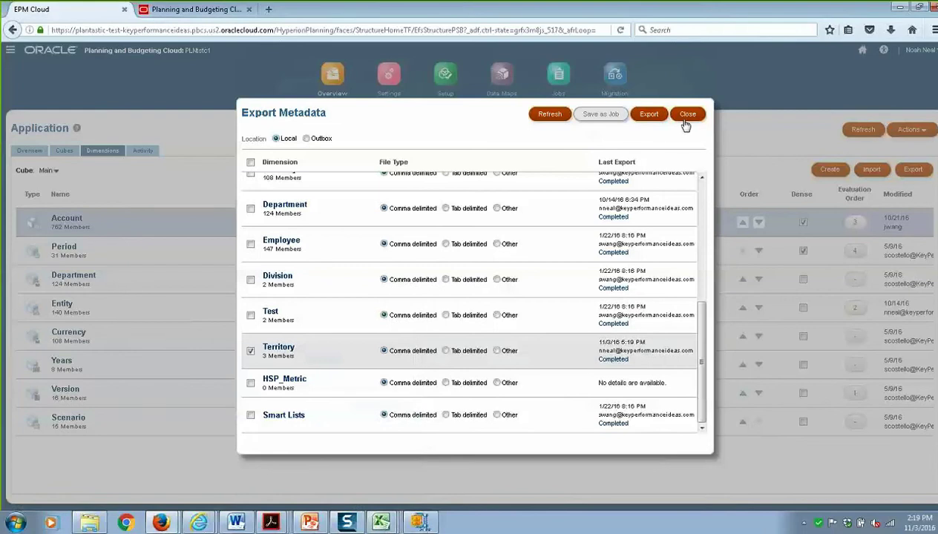
{"action": "left_click", "coordinate": [684, 116]}
{"action": "left_click", "coordinate": [684, 117]}
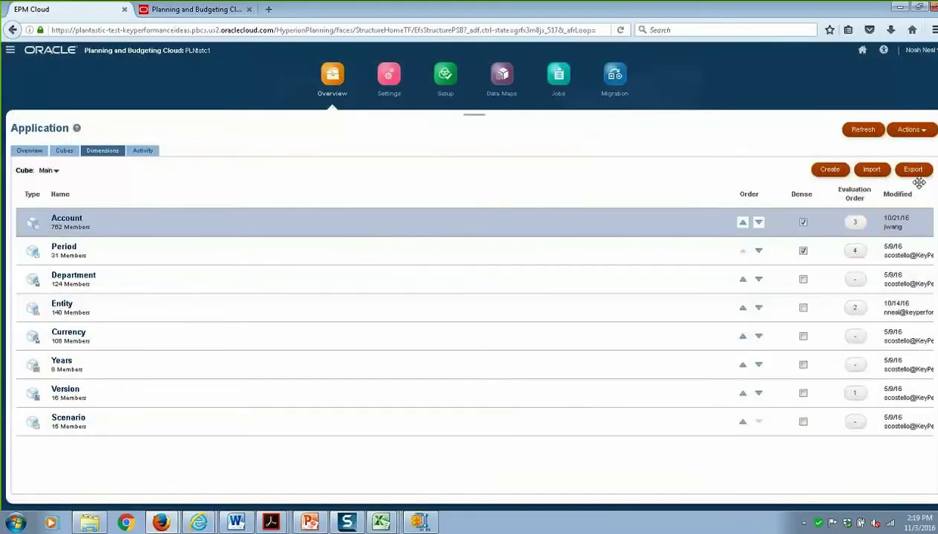
Review the new metadata import form down to the Territory dimension, and close it without importing a file
{"action": "left_click", "coordinate": [873, 172]}
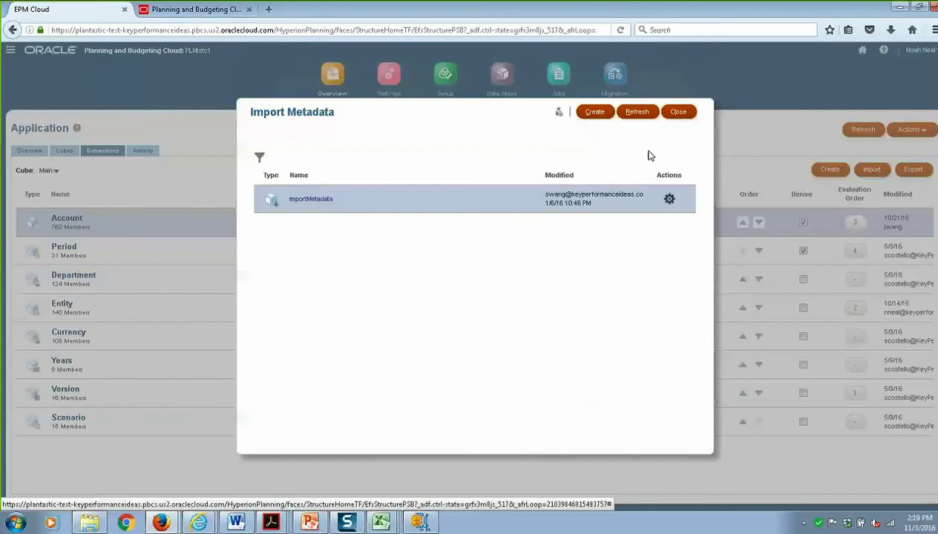
{"action": "left_click", "coordinate": [593, 112]}
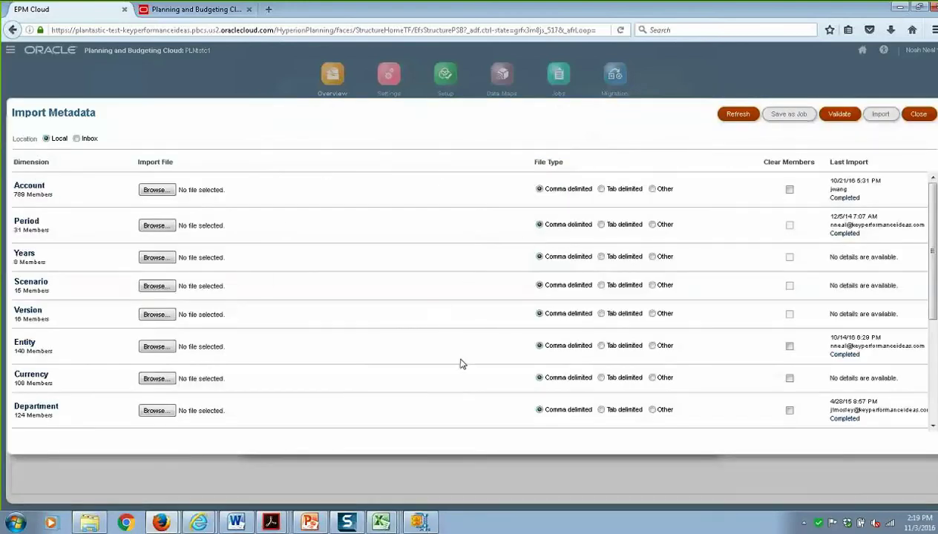
{"action": "left_click_drag", "start_coordinate": [933, 257], "coordinate": [933, 343]}
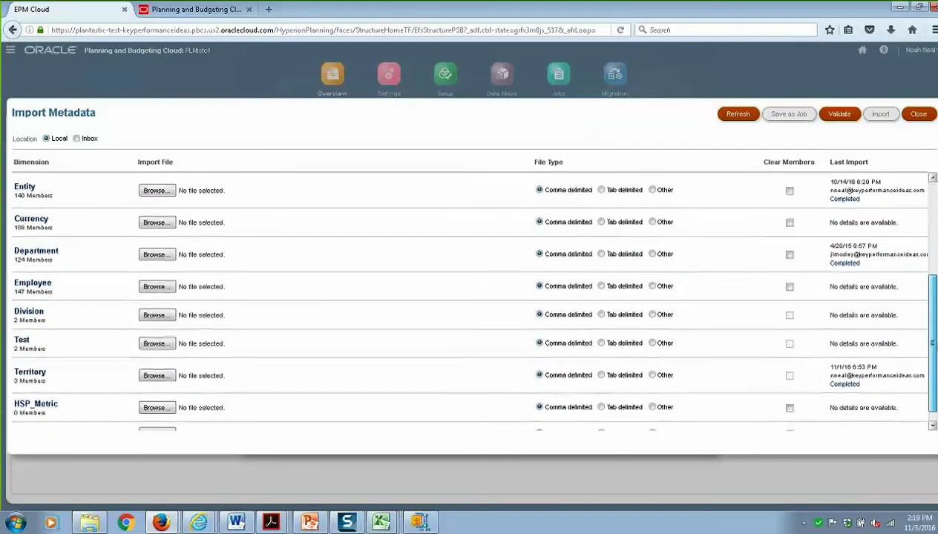
{"action": "left_click", "coordinate": [917, 114]}
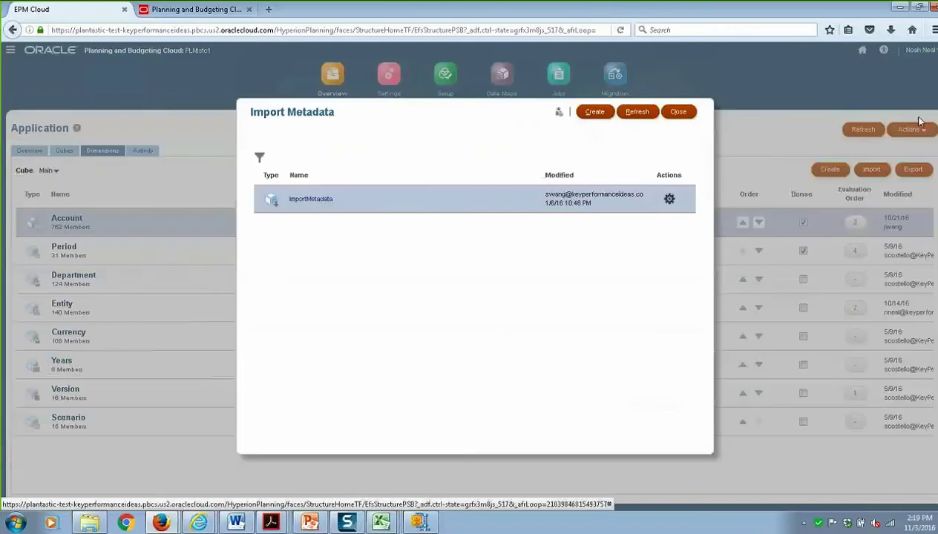
{"action": "left_click", "coordinate": [680, 113]}
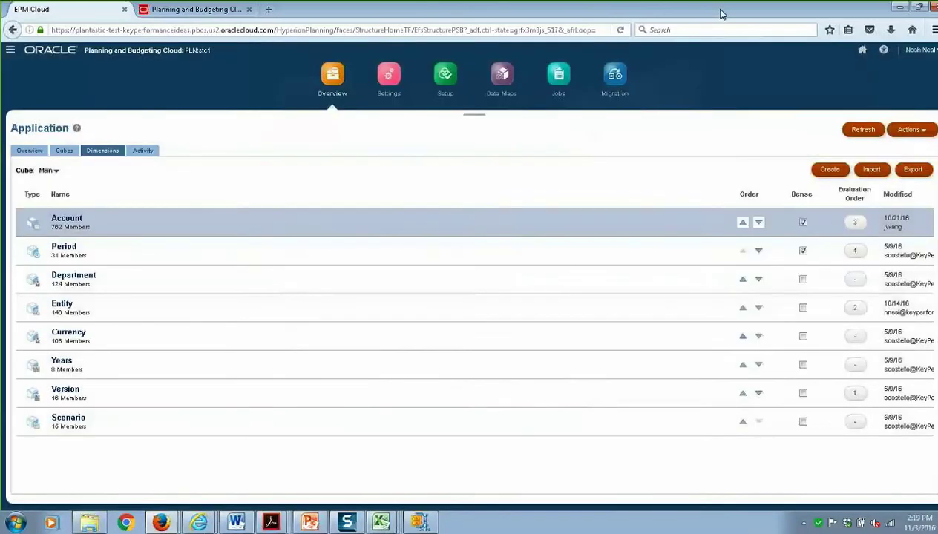
Move the browser aside and maximize the blank Excel workbook that has the Smart View connections open
{"action": "left_click_drag", "start_coordinate": [651, 56], "coordinate": [610, 82]}
{"action": "left_click_drag", "start_coordinate": [688, 74], "coordinate": [546, 76]}
{"action": "left_click_drag", "start_coordinate": [590, 73], "coordinate": [464, 70]}
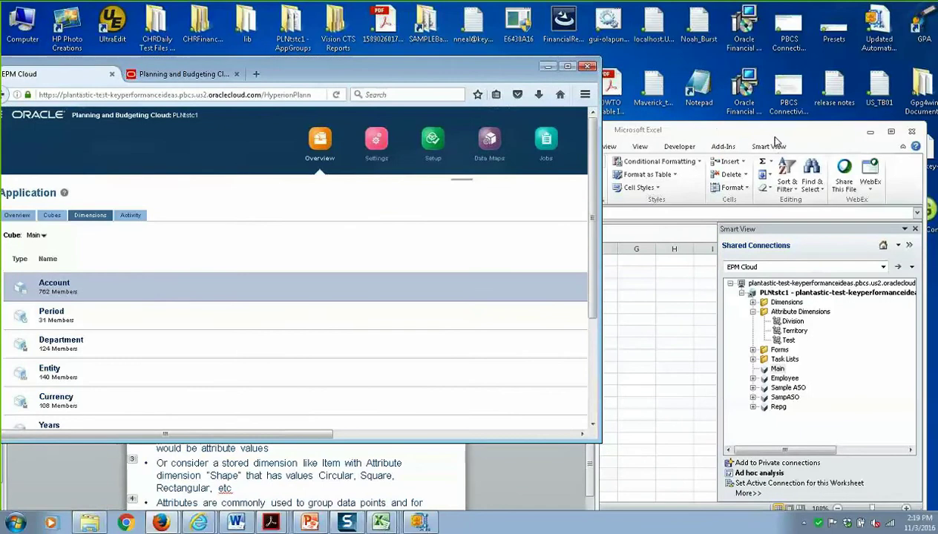
{"action": "left_click_drag", "start_coordinate": [775, 136], "coordinate": [683, 124]}
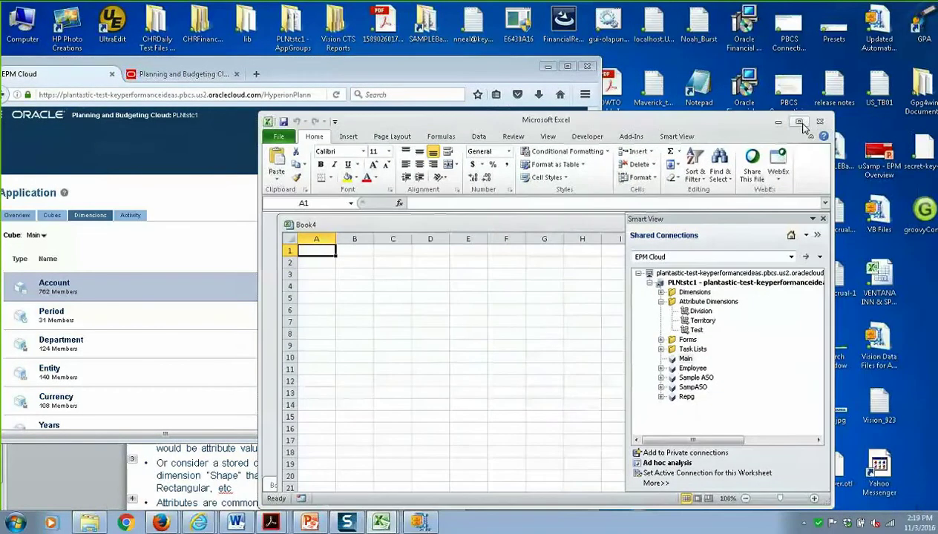
{"action": "left_click", "coordinate": [800, 122]}
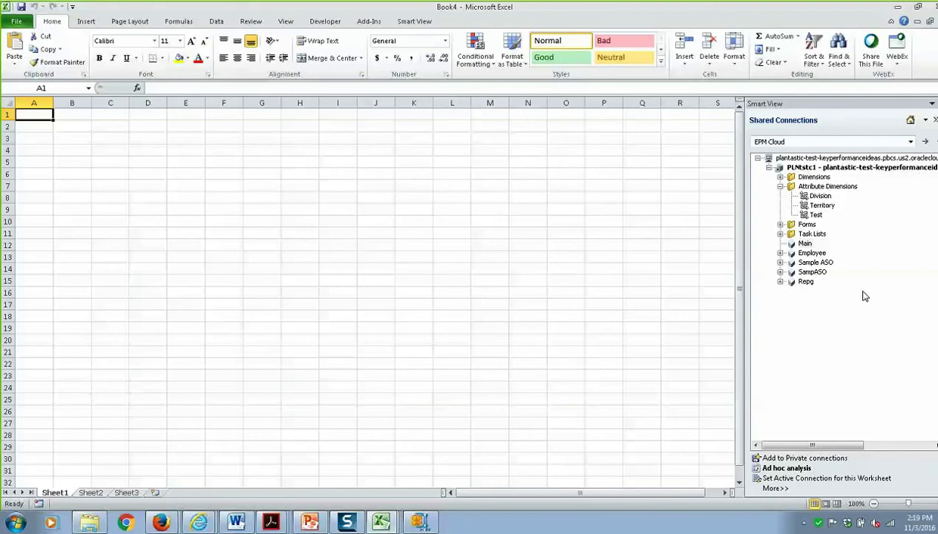
Load the Territory attribute dimension from the Smart View connection into the blank worksheet for editing
{"action": "left_click", "coordinate": [780, 187]}
{"action": "left_click", "coordinate": [780, 186]}
{"action": "left_click", "coordinate": [822, 206]}
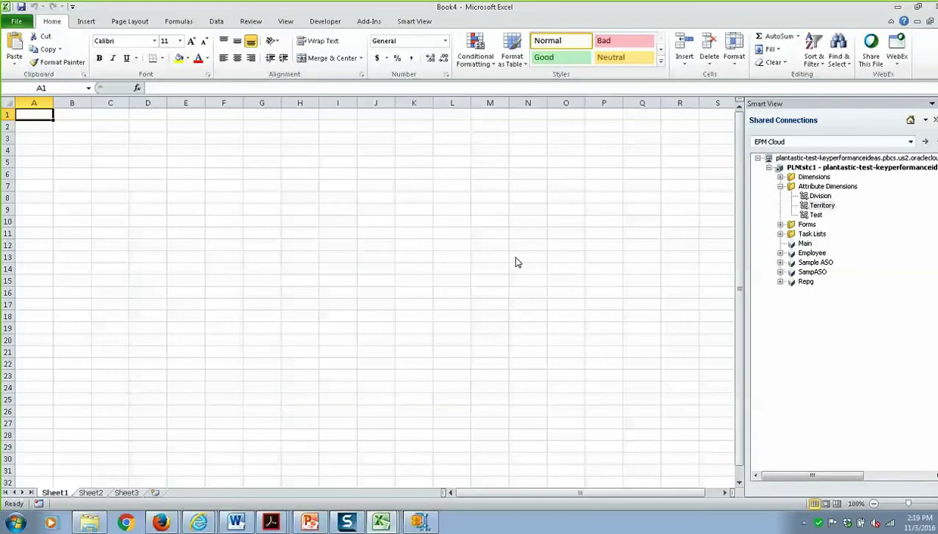
Fit columns B to D to their headers and zoom in on the Territory member in the grid
{"action": "double_click", "coordinate": [91, 102]}
{"action": "double_click", "coordinate": [154, 103]}
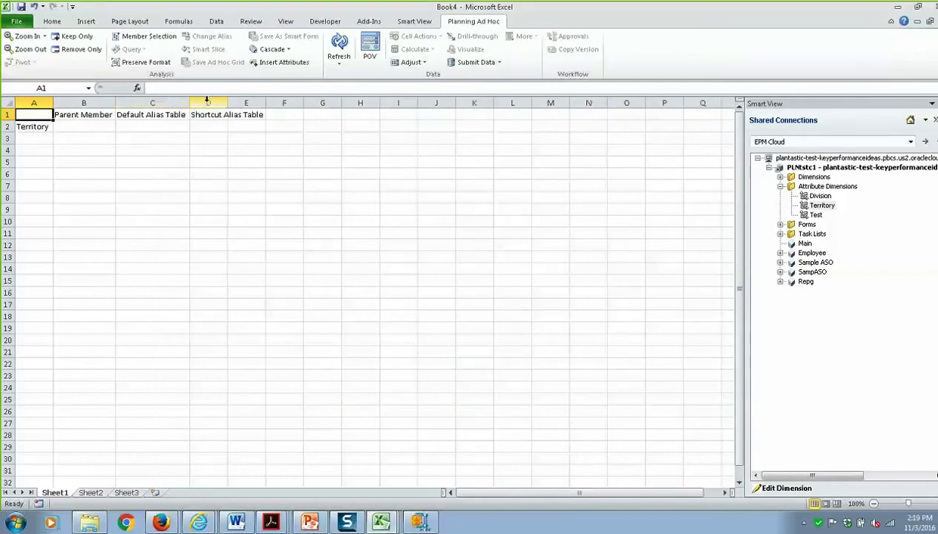
{"action": "double_click", "coordinate": [227, 102]}
{"action": "left_click", "coordinate": [33, 126]}
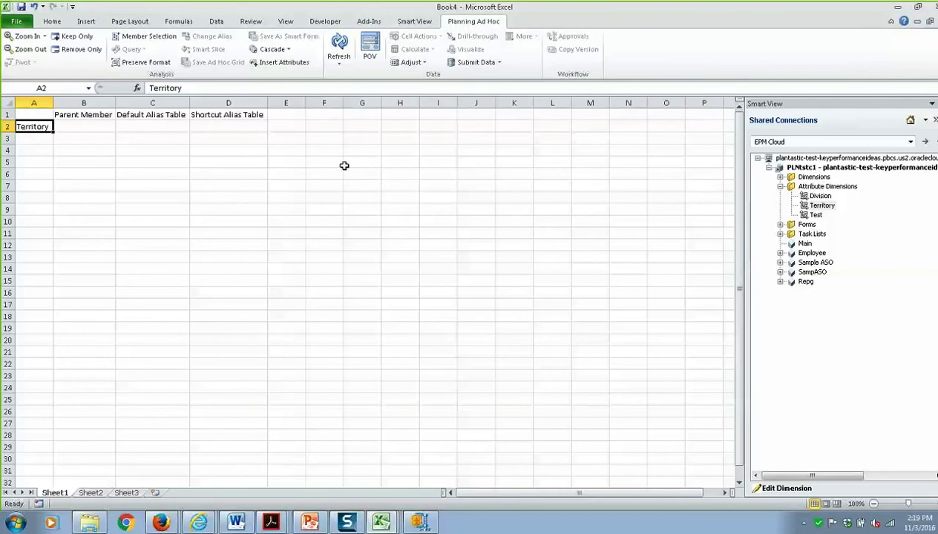
{"action": "double_click", "coordinate": [39, 127]}
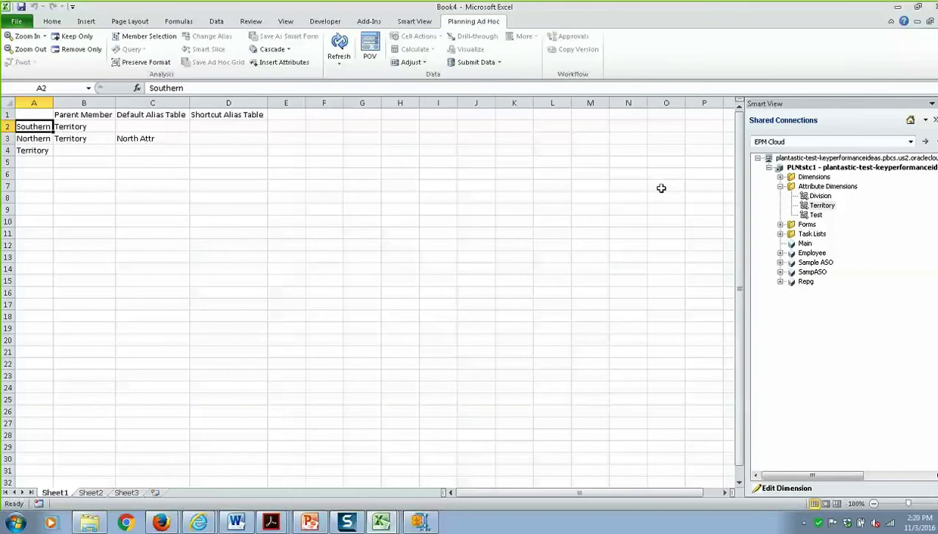
Move the restored Excel window aside and reposition the browser window showing the application's dimension list
{"action": "left_click_drag", "start_coordinate": [724, 32], "coordinate": [501, 240]}
{"action": "left_click_drag", "start_coordinate": [501, 84], "coordinate": [583, 85]}
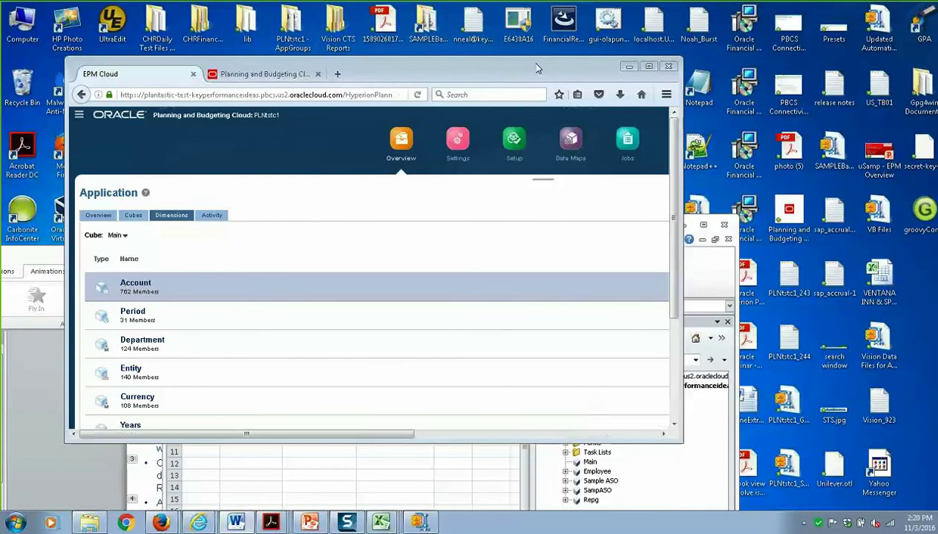
Maximize the browser, switch to the Planning and Budgeting Workspace page, and close and reopen PLNtstc1 to show its forms
{"action": "left_click", "coordinate": [649, 66]}
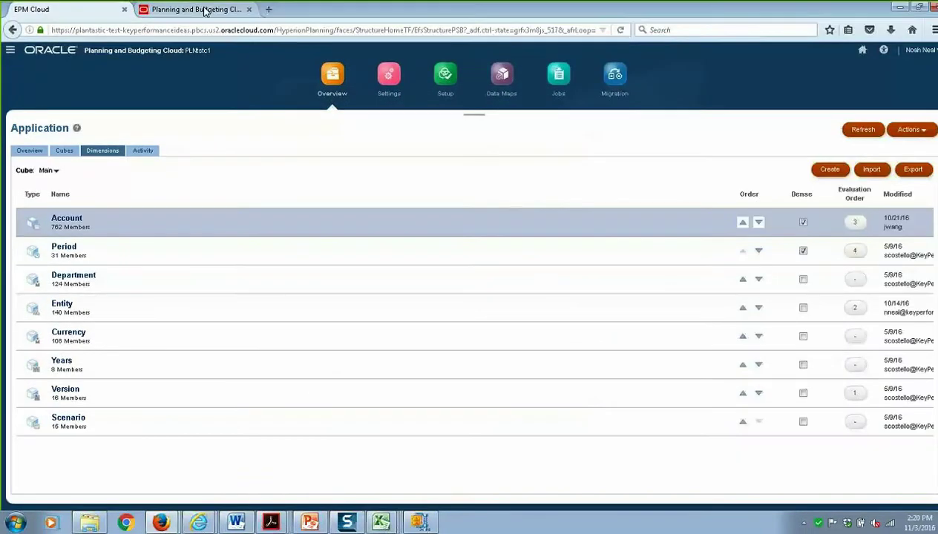
{"action": "left_click", "coordinate": [202, 7]}
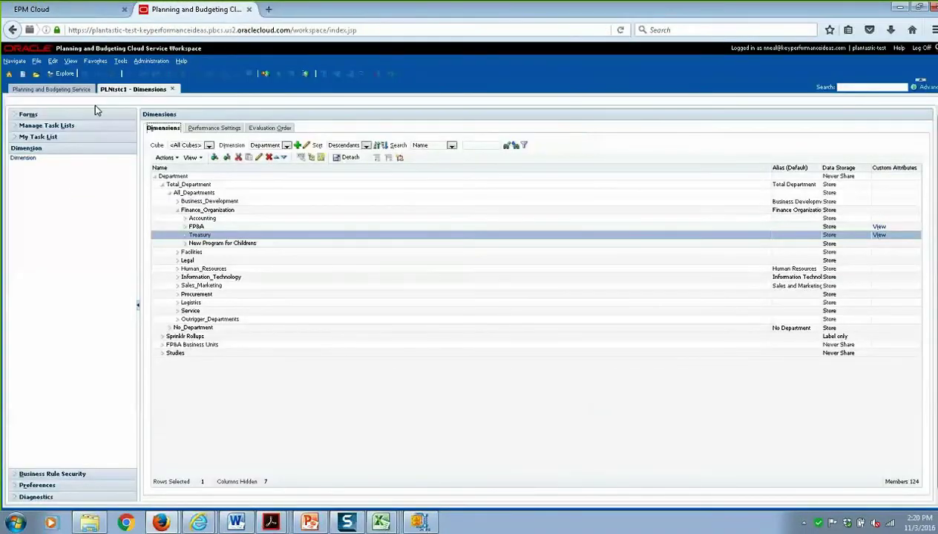
{"action": "left_click", "coordinate": [28, 115]}
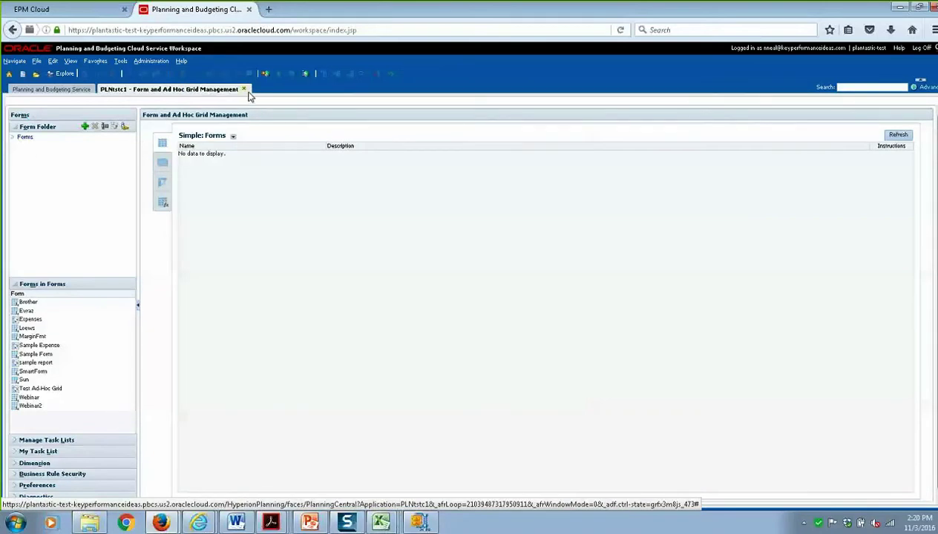
{"action": "left_click", "coordinate": [244, 90]}
{"action": "left_click", "coordinate": [118, 147]}
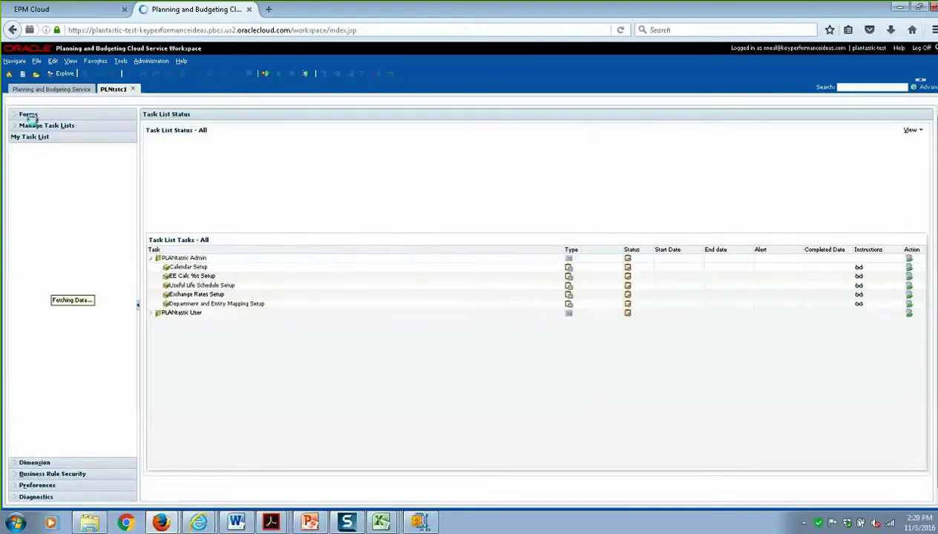
{"action": "left_click", "coordinate": [28, 114]}
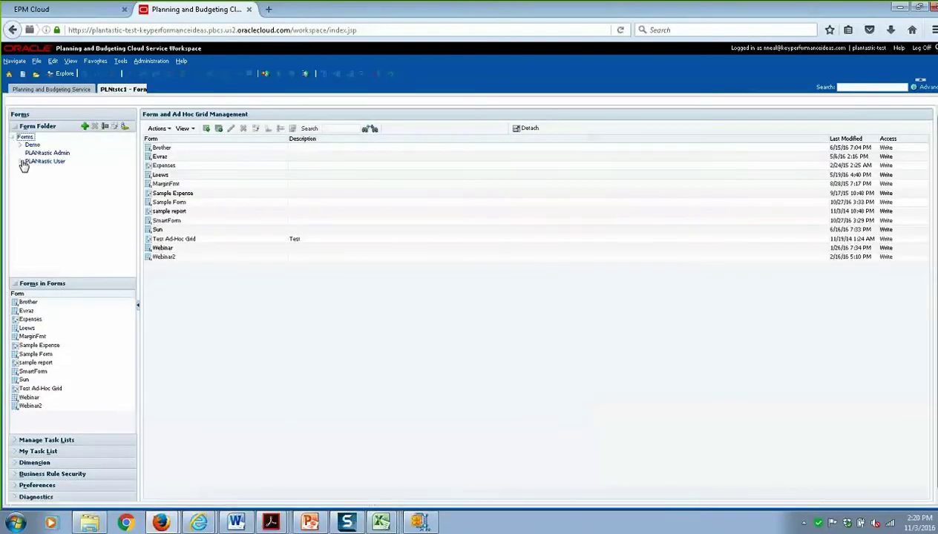
Open the Operating Expenses_v4 form from the Fin Stmt Support folder under PLANtastic User, Financial Statements
{"action": "left_click", "coordinate": [23, 161]}
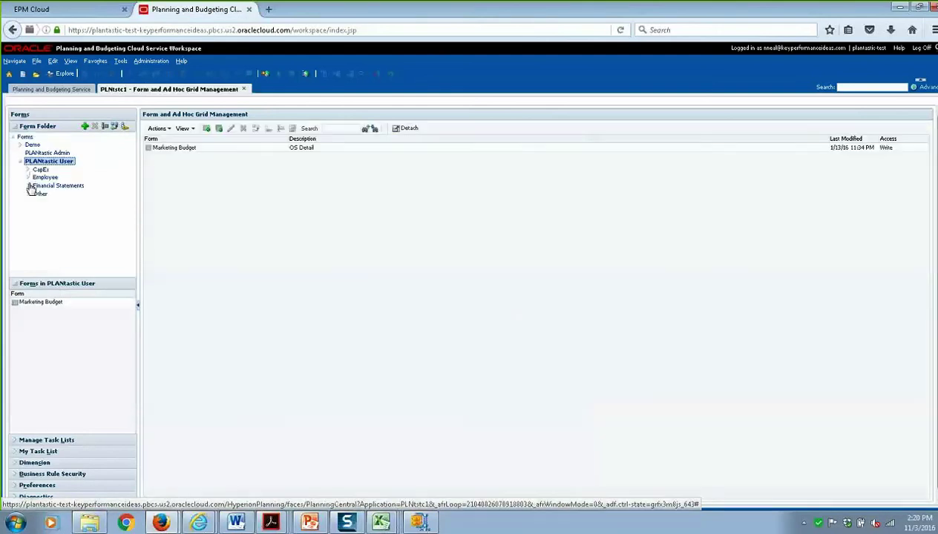
{"action": "left_click", "coordinate": [29, 185]}
{"action": "left_click", "coordinate": [41, 195]}
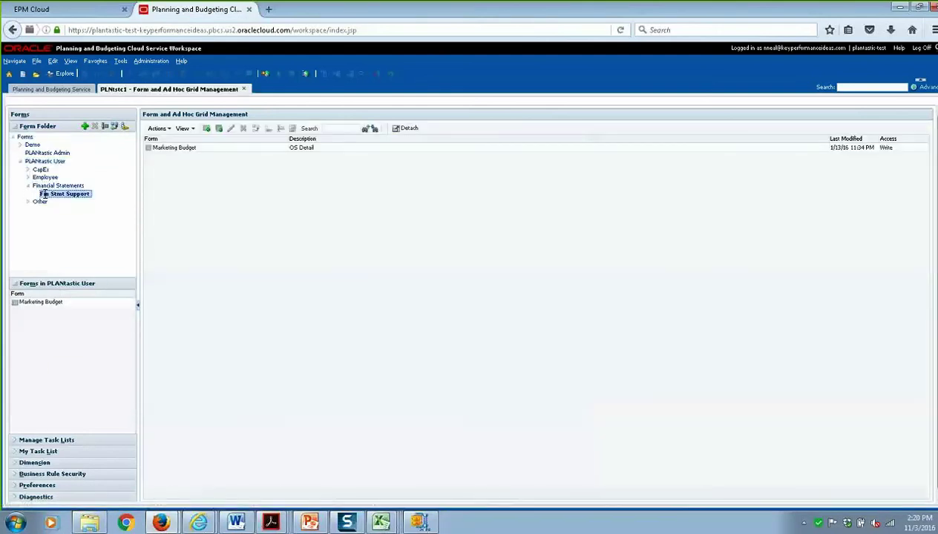
{"action": "scroll", "coordinate": [89, 363], "scroll_direction": "down", "scroll_amount": 4}
{"action": "left_click", "coordinate": [98, 377]}
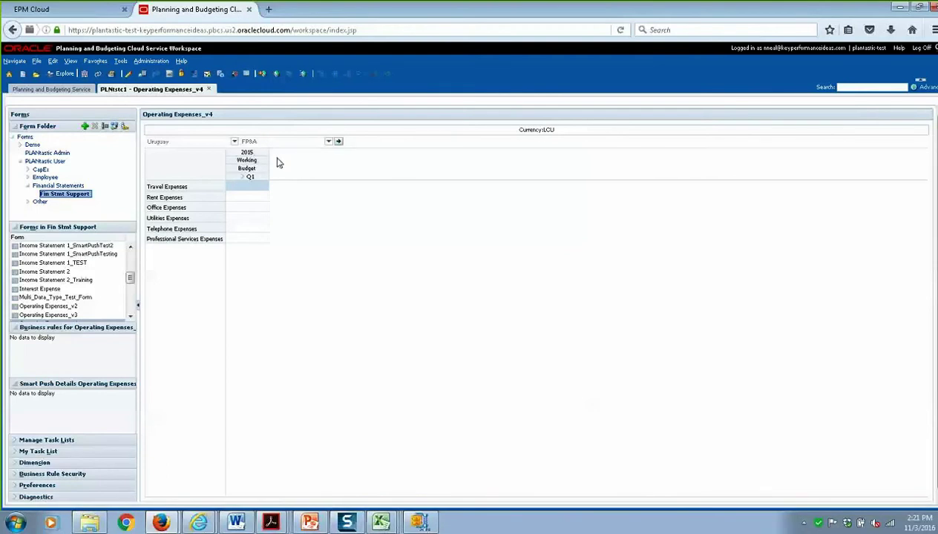
Expand Q1, enter January values of 500 for Travel Expenses and 1000 for Rent Expenses under FP&A, and save the data
{"action": "left_click", "coordinate": [245, 180]}
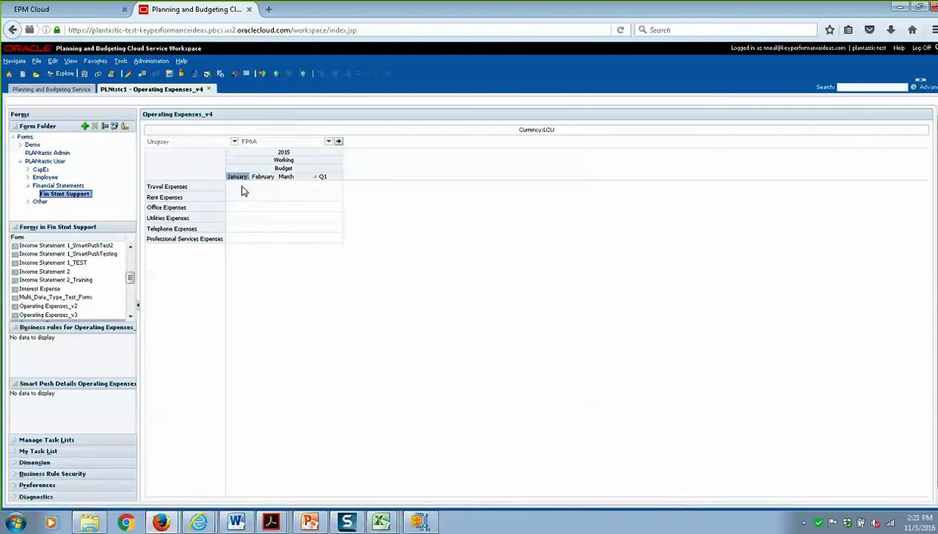
{"action": "left_click", "coordinate": [242, 187]}
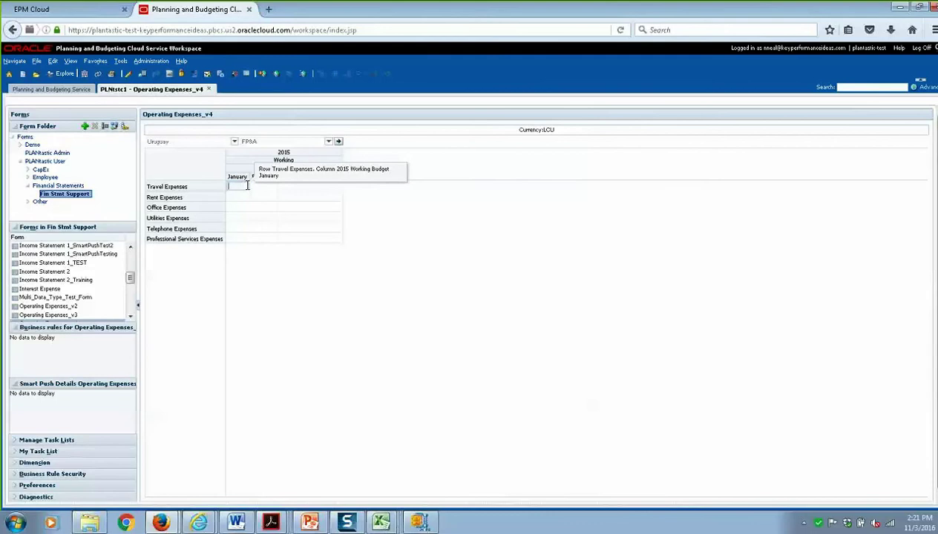
{"action": "key", "text": "Return"}
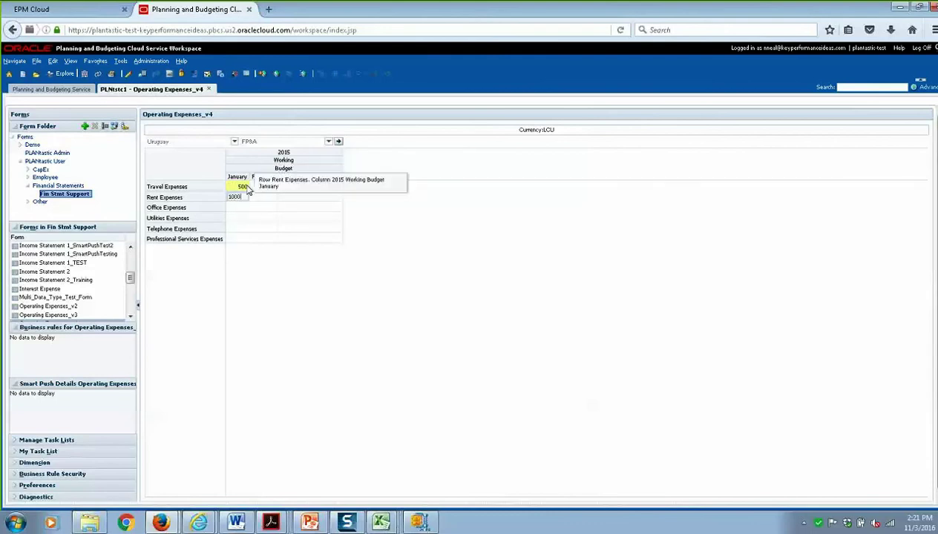
{"action": "key", "text": "Return"}
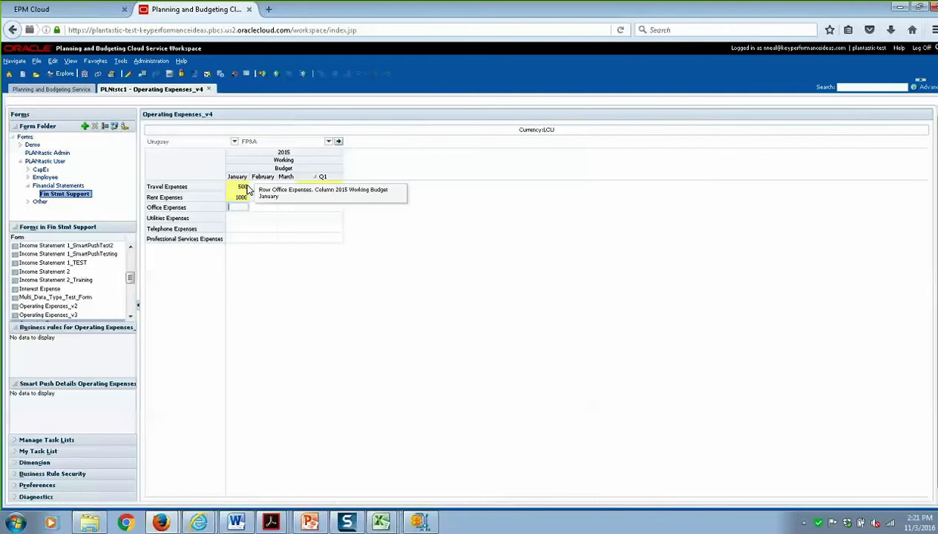
{"action": "left_click", "coordinate": [84, 73]}
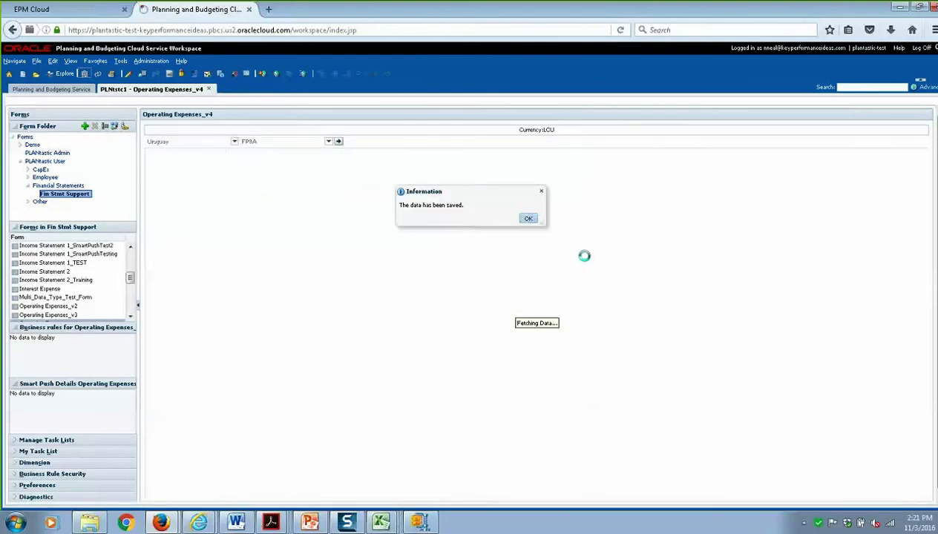
{"action": "left_click", "coordinate": [526, 218]}
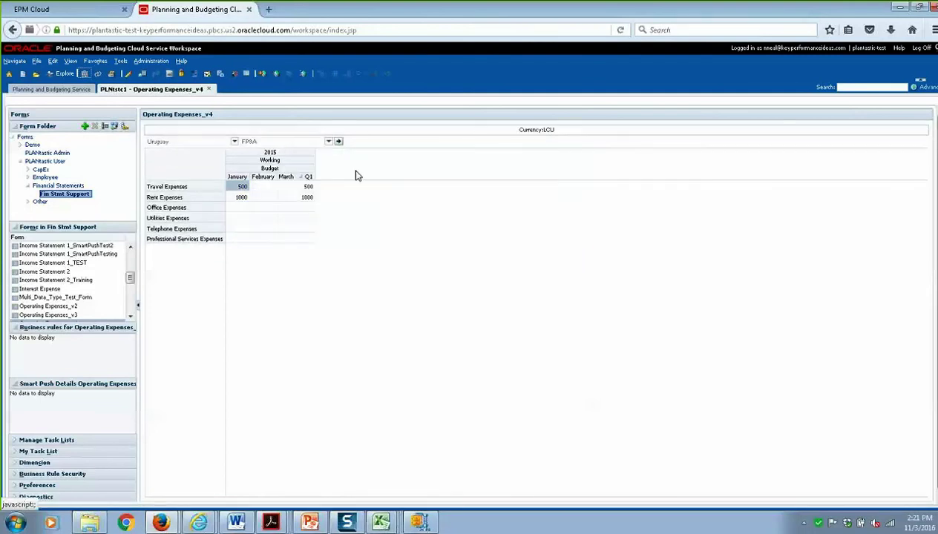
Switch the form to the Treasury department, enter January values of 1000 for Travel Expenses and 2000 for Rent Expenses, and save the data
{"action": "left_click", "coordinate": [329, 143]}
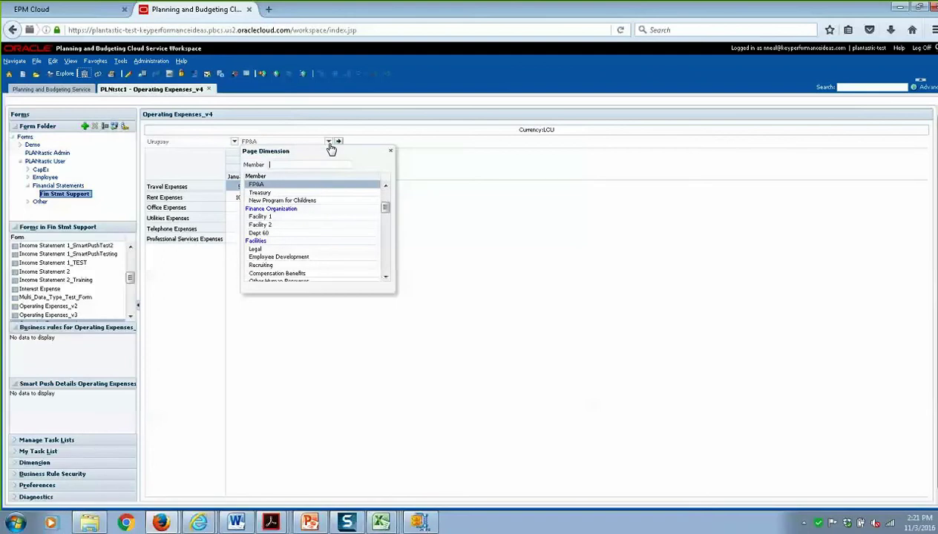
{"action": "left_click", "coordinate": [324, 193]}
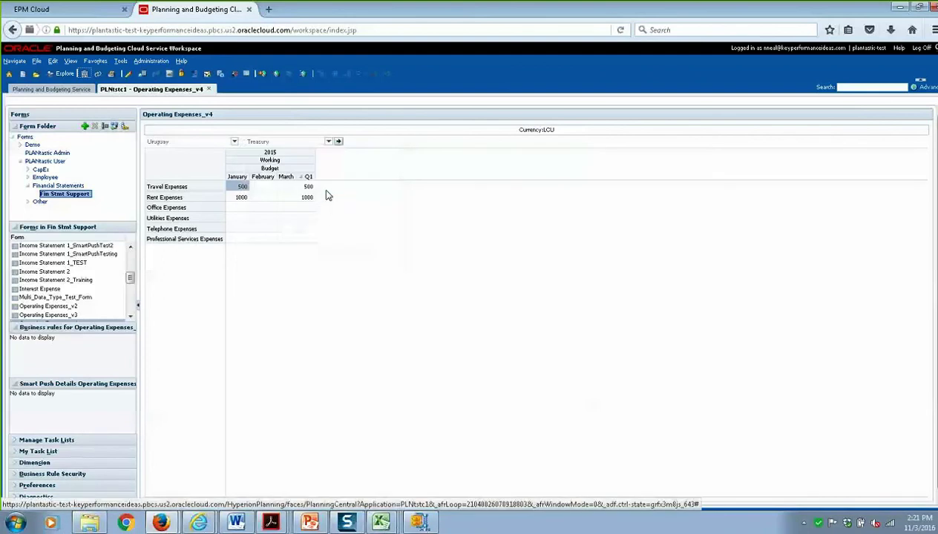
{"action": "left_click", "coordinate": [338, 143]}
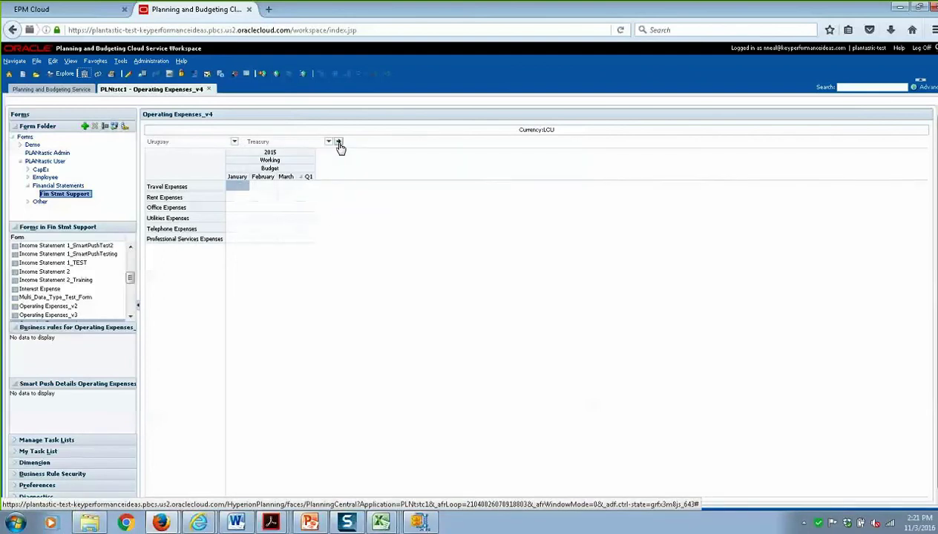
{"action": "left_click", "coordinate": [240, 188]}
{"action": "key", "text": "Return"}
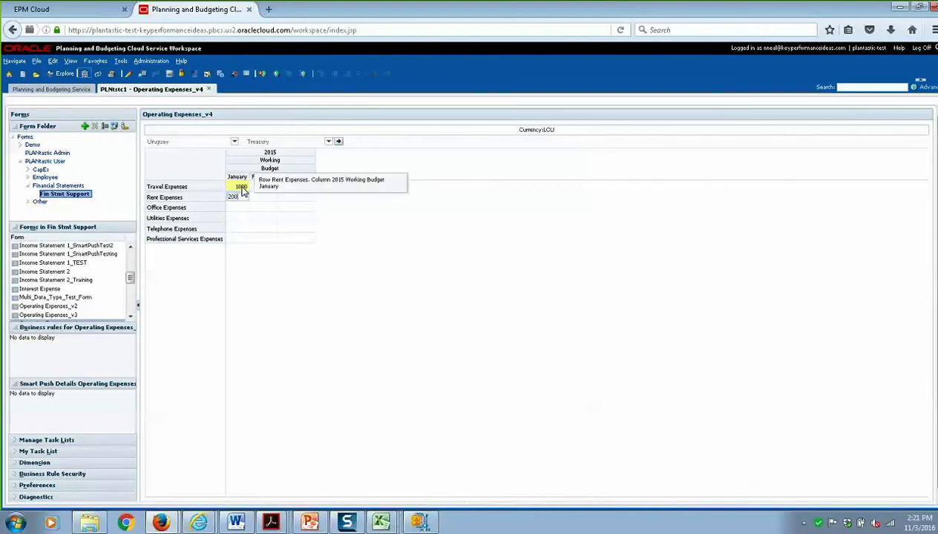
{"action": "type", "text": "2000"}
{"action": "key", "text": "Return"}
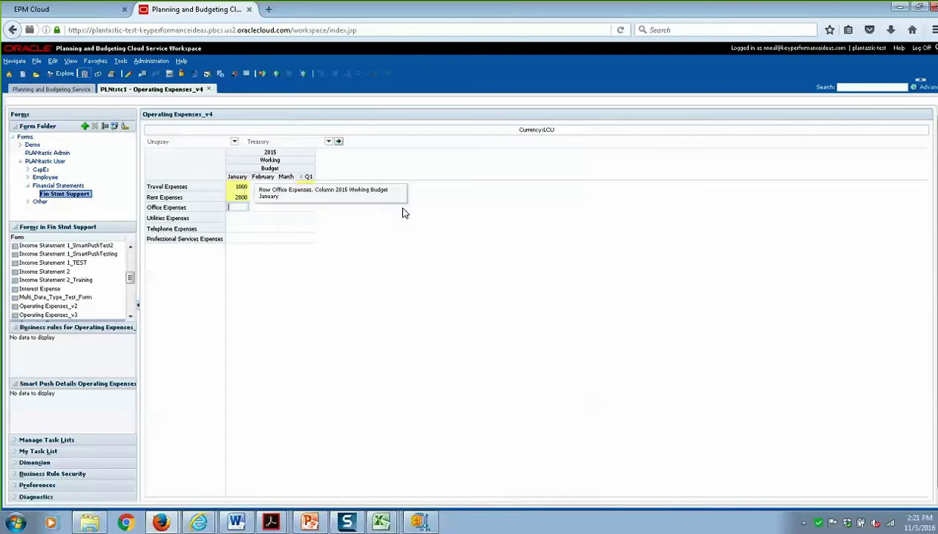
{"action": "left_click", "coordinate": [84, 73]}
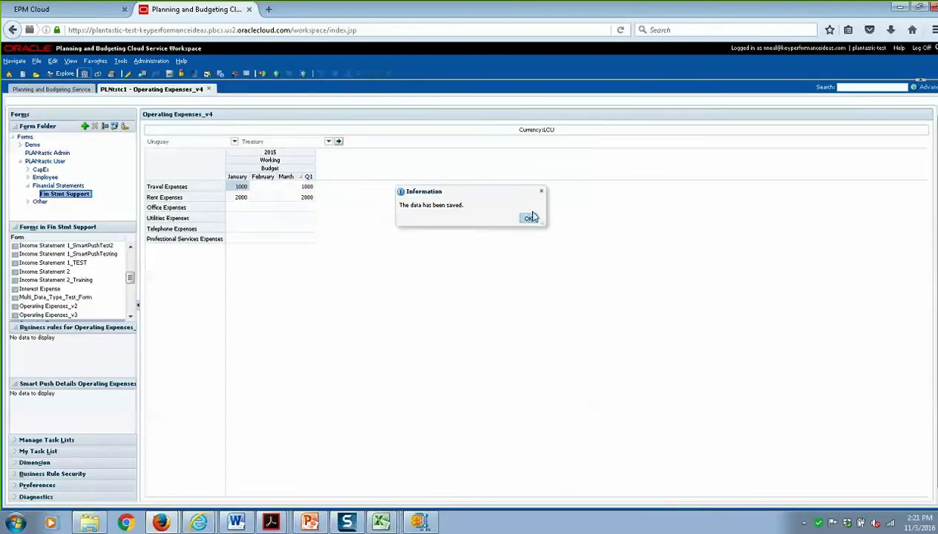
{"action": "left_click", "coordinate": [528, 219]}
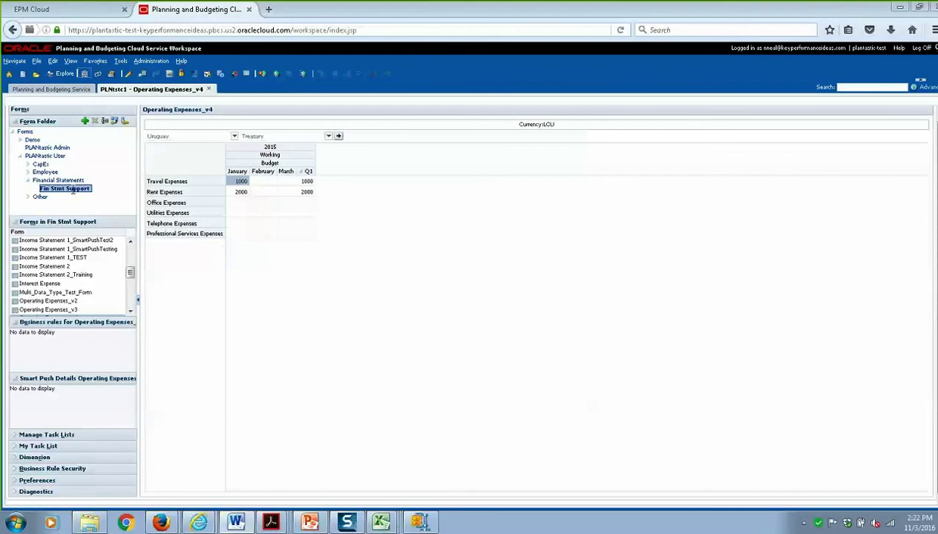
Open the Operating Expenses_v4 form definition from the Fin Stmt Support folder for editing and show its layout
{"action": "left_click", "coordinate": [73, 190]}
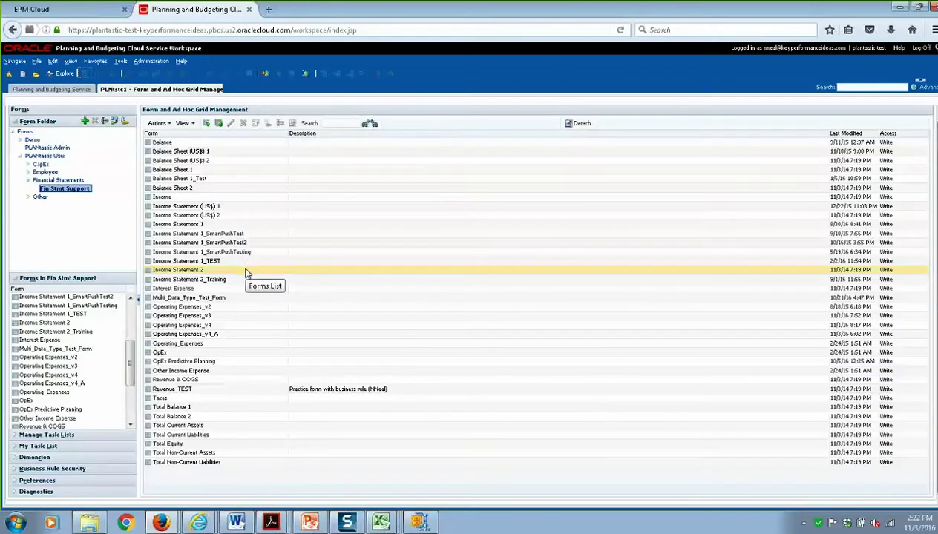
{"action": "left_click", "coordinate": [230, 325]}
{"action": "left_click", "coordinate": [232, 124]}
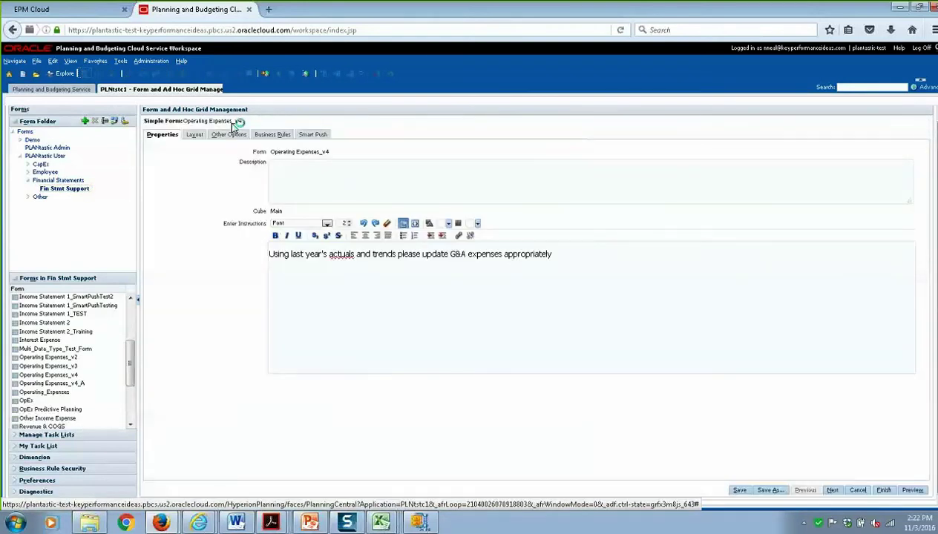
{"action": "left_click", "coordinate": [193, 136]}
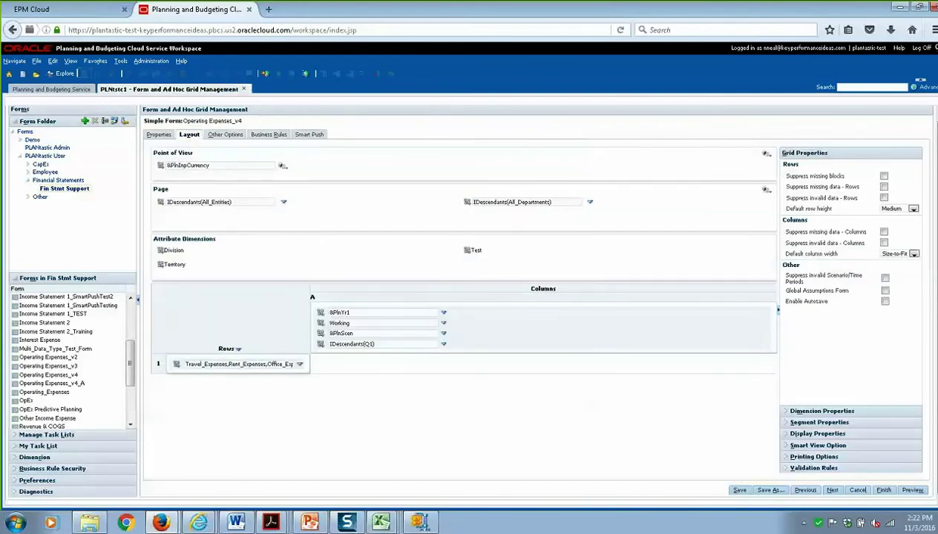
Add the Territory attribute dimension to the form's page axis and set its member selection to Descendants (inc) of Territory
{"action": "left_click_drag", "start_coordinate": [163, 265], "coordinate": [165, 190]}
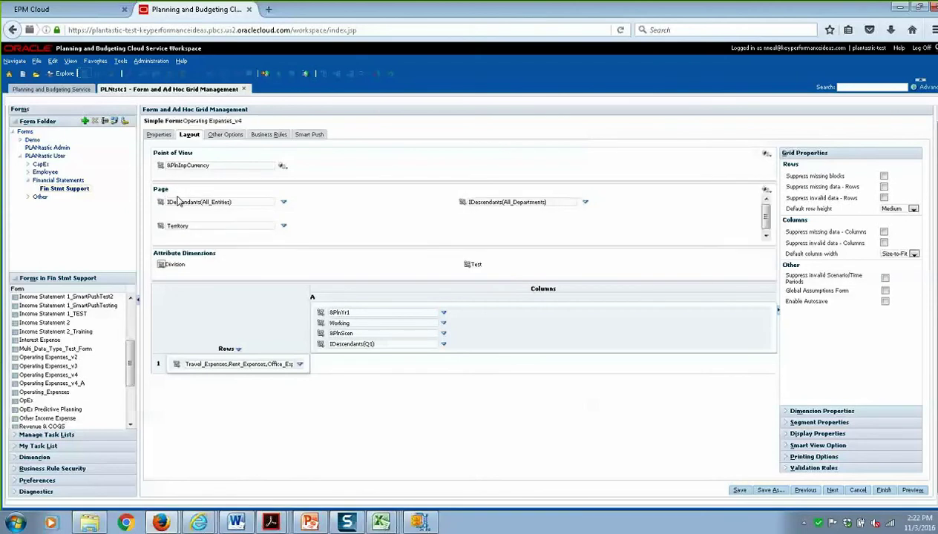
{"action": "left_click", "coordinate": [284, 226]}
{"action": "left_click", "coordinate": [295, 228]}
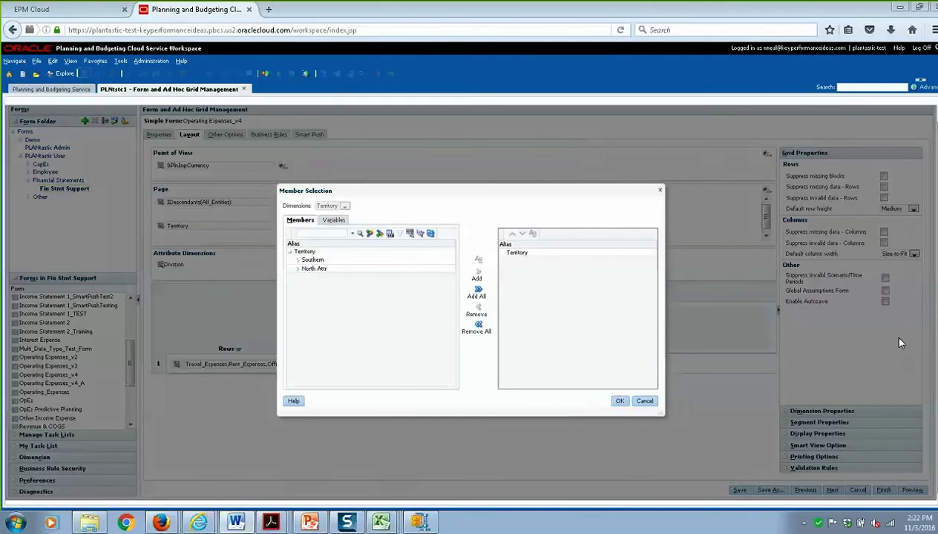
{"action": "left_click", "coordinate": [346, 252]}
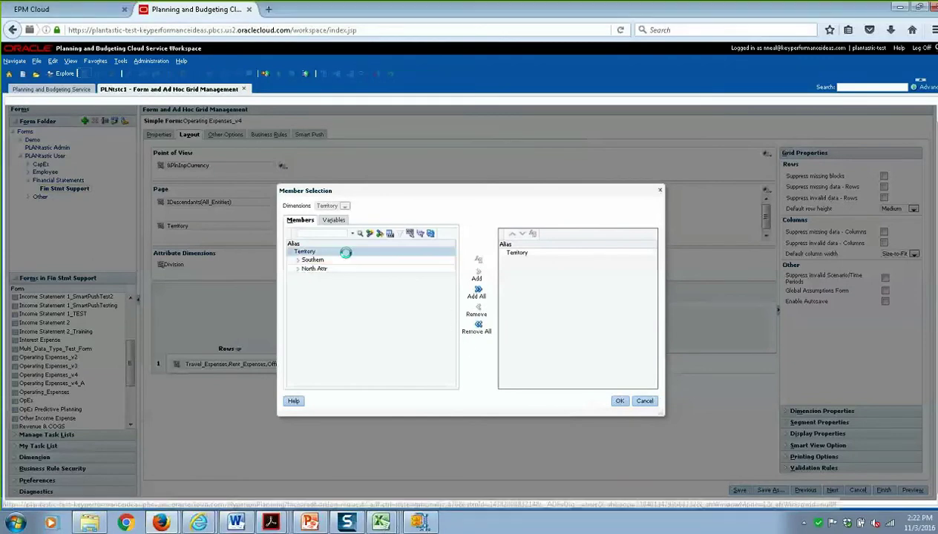
{"action": "left_click", "coordinate": [480, 265]}
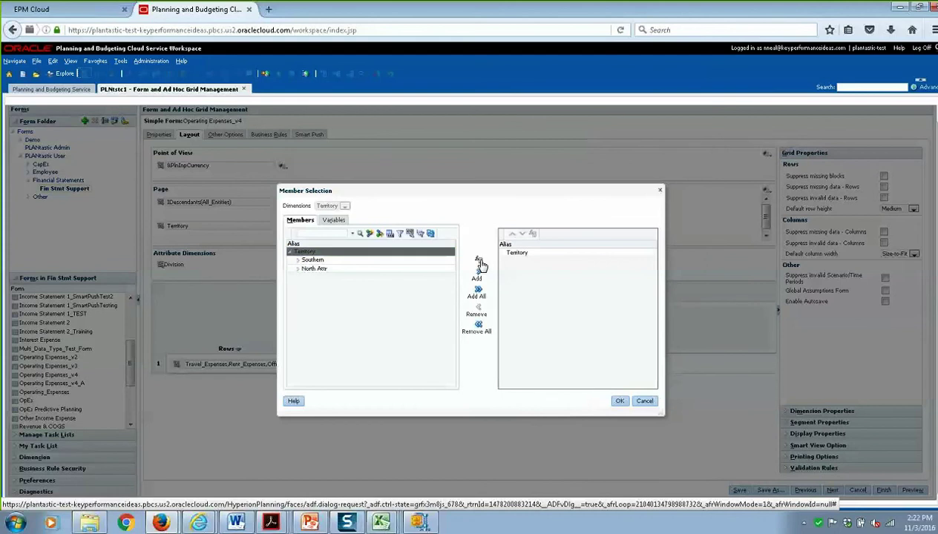
{"action": "left_click", "coordinate": [480, 265]}
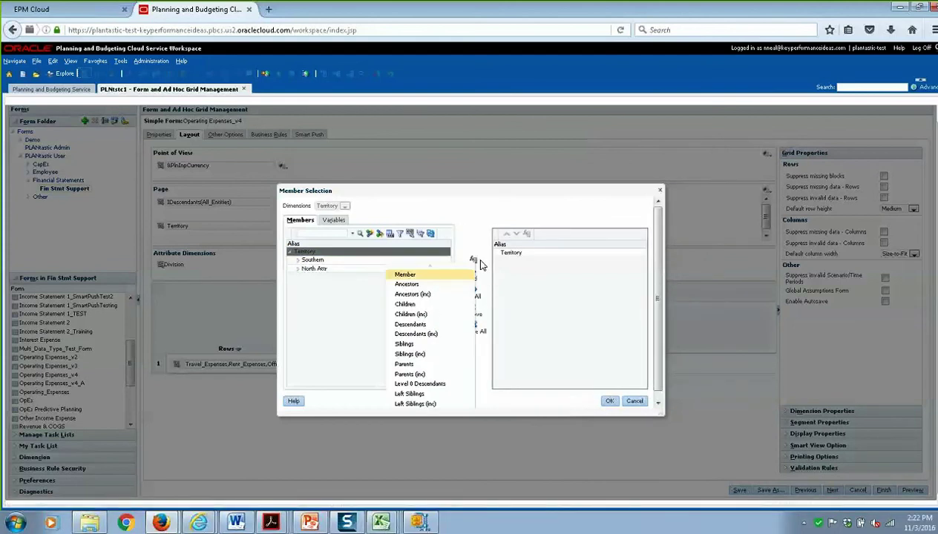
{"action": "left_click", "coordinate": [444, 335]}
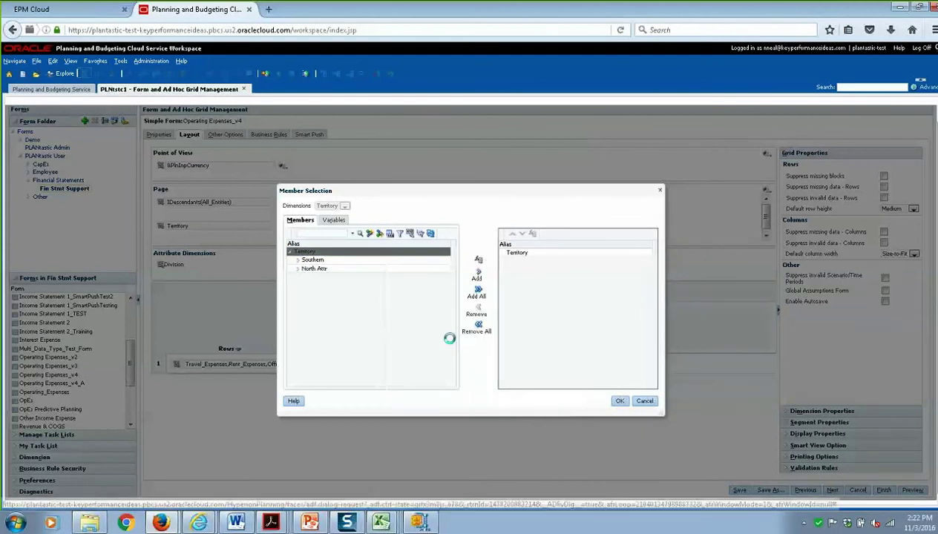
{"action": "left_click", "coordinate": [620, 402]}
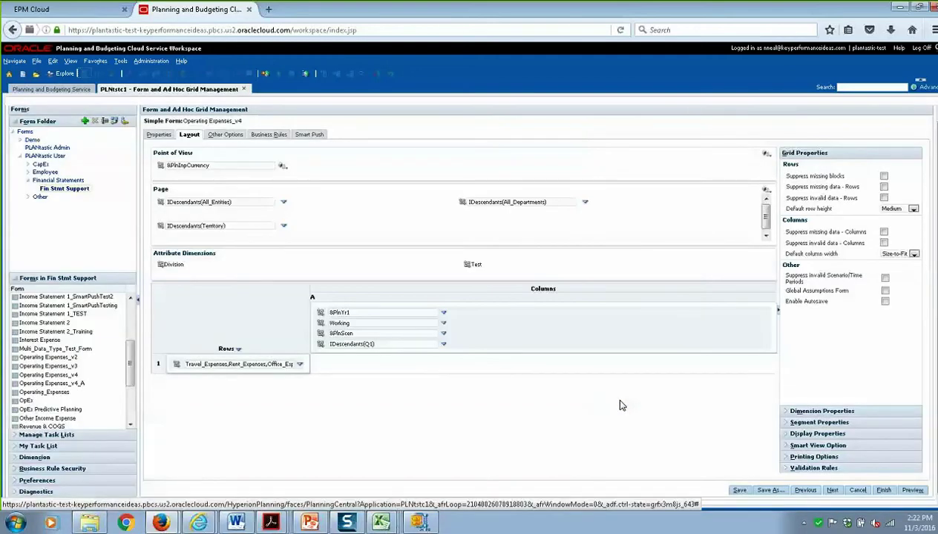
Save the form under the new name Operating Expenses_v4_withAttributes and finish editing its definition
{"action": "left_click", "coordinate": [771, 491]}
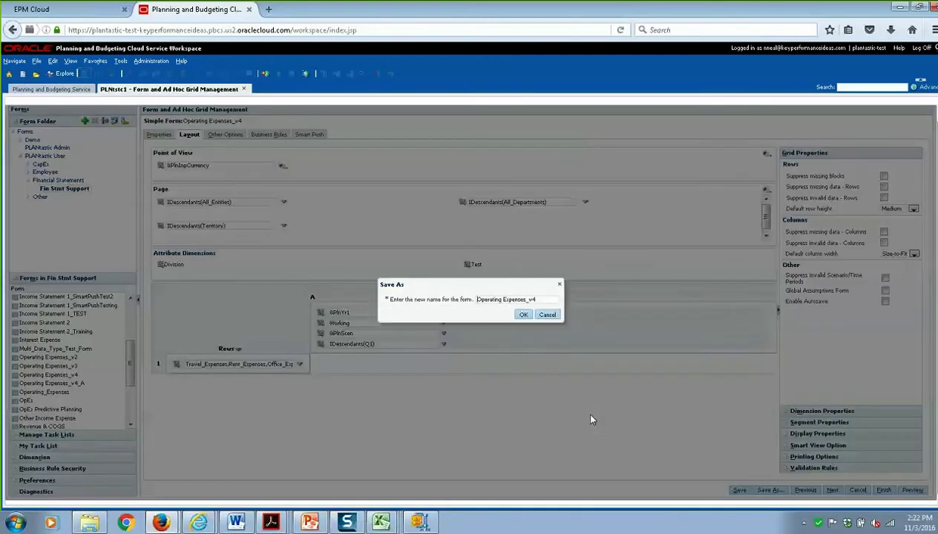
{"action": "left_click", "coordinate": [547, 298]}
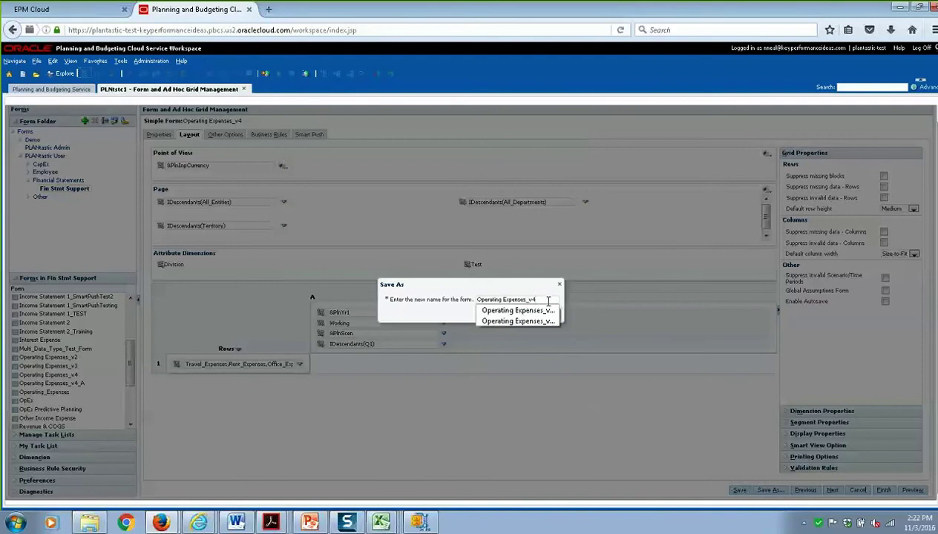
{"action": "type", "text": "_wi"}
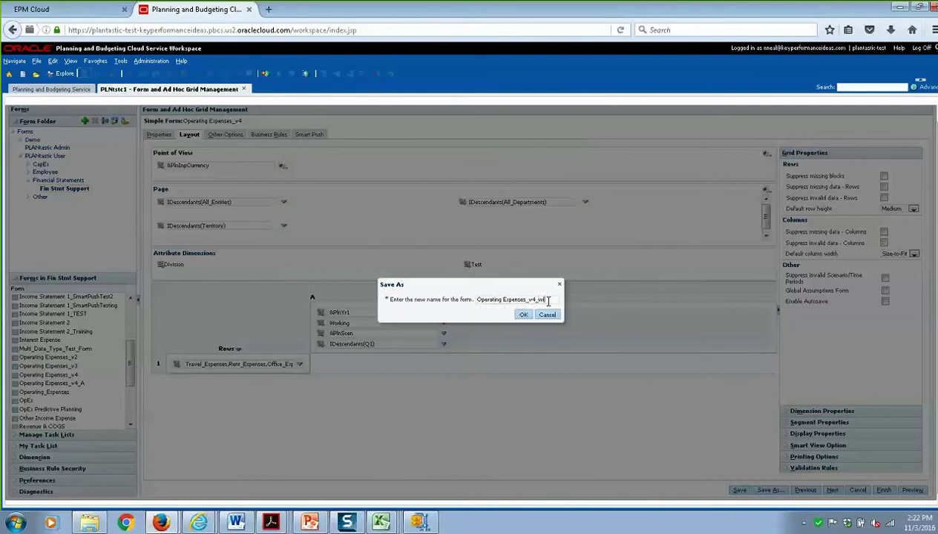
{"action": "type", "text": "thAttributes"}
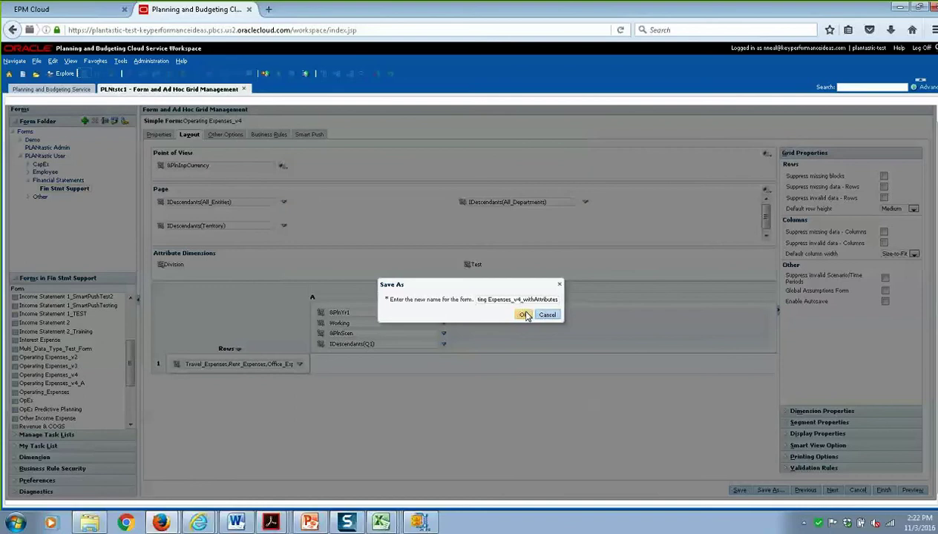
{"action": "left_click", "coordinate": [529, 316]}
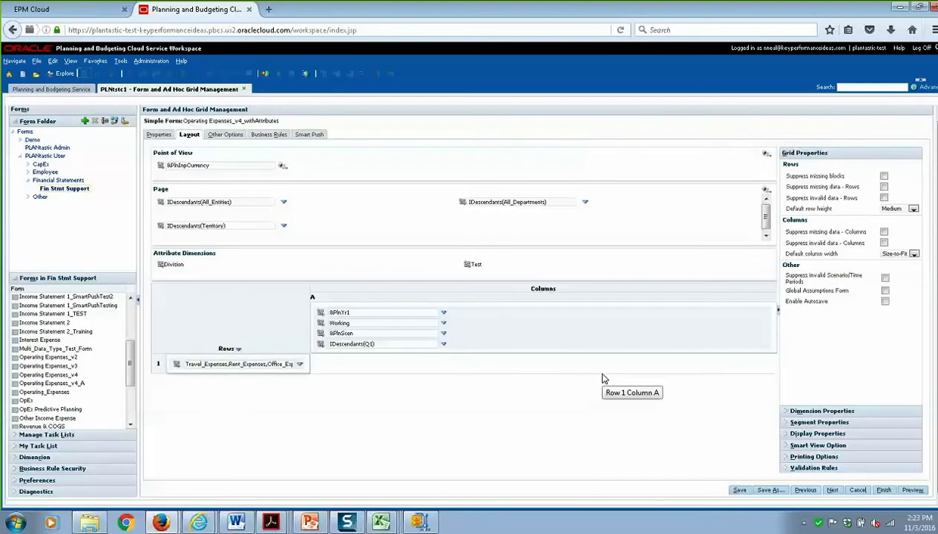
{"action": "left_click", "coordinate": [740, 491]}
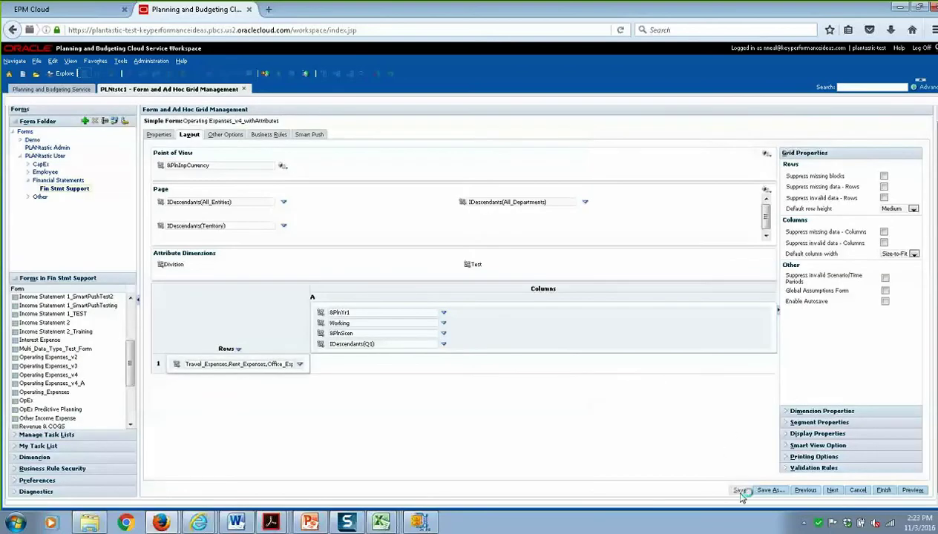
{"action": "left_click", "coordinate": [533, 216]}
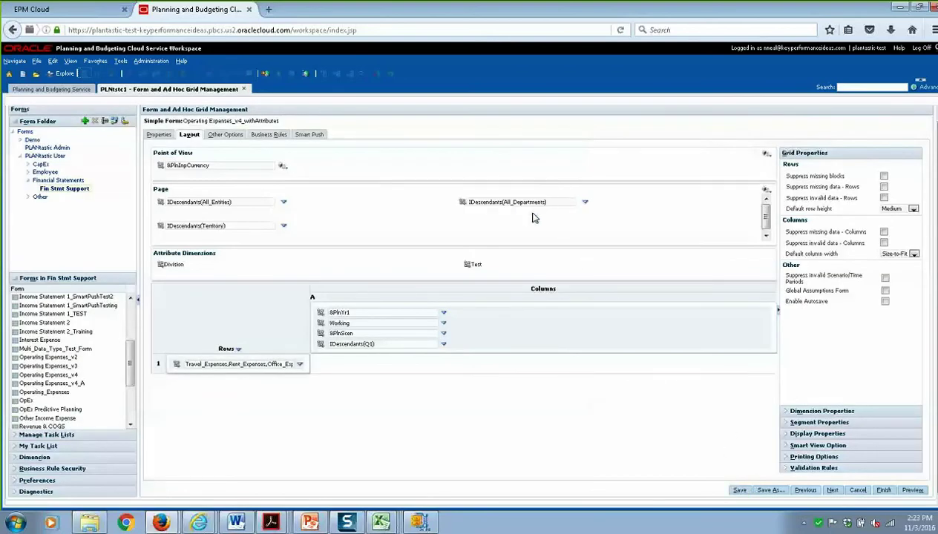
{"action": "left_click", "coordinate": [883, 491]}
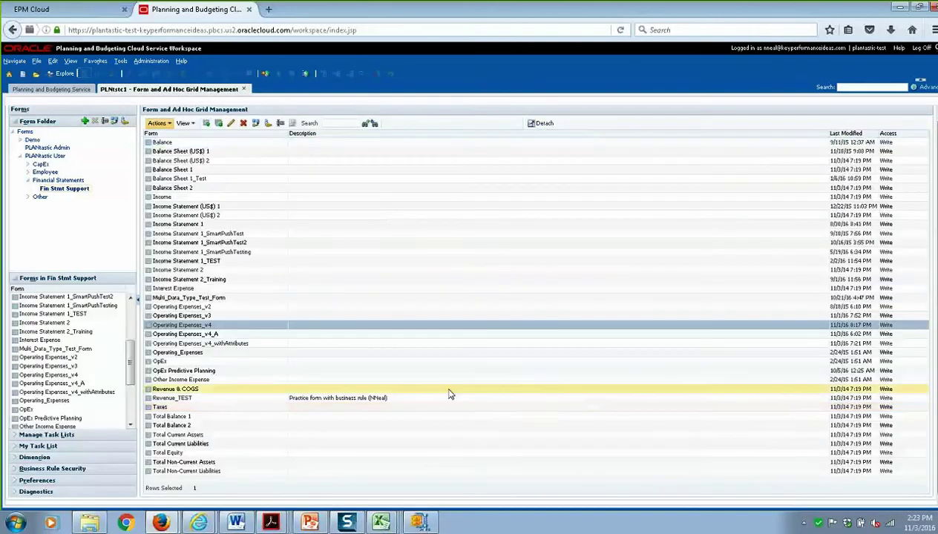
Open the Operating Expenses_v4_withAttributes form and display its data for Uruguay, All_Departments and the Southern territory
{"action": "left_click", "coordinate": [111, 392]}
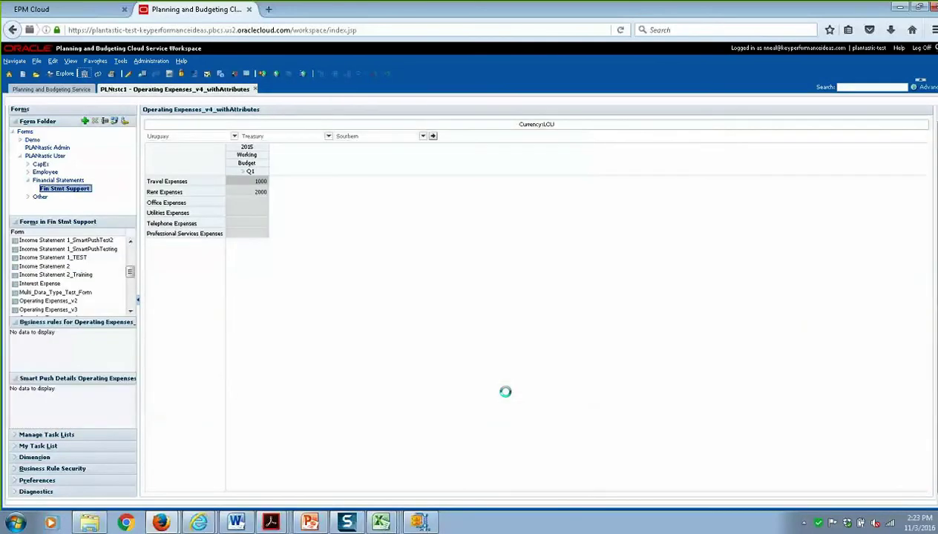
{"action": "left_click", "coordinate": [328, 137]}
{"action": "left_click_drag", "start_coordinate": [382, 202], "coordinate": [383, 275]}
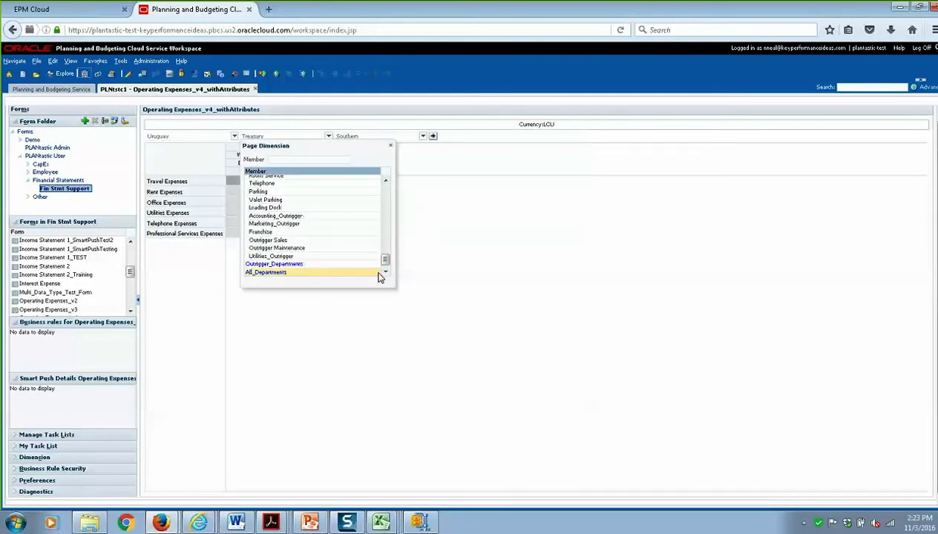
{"action": "left_click", "coordinate": [362, 272]}
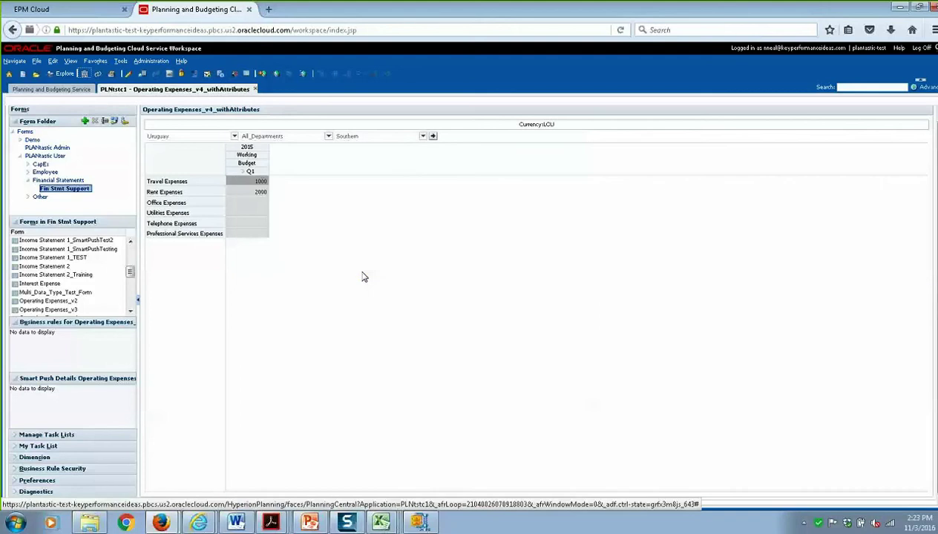
{"action": "left_click", "coordinate": [434, 138]}
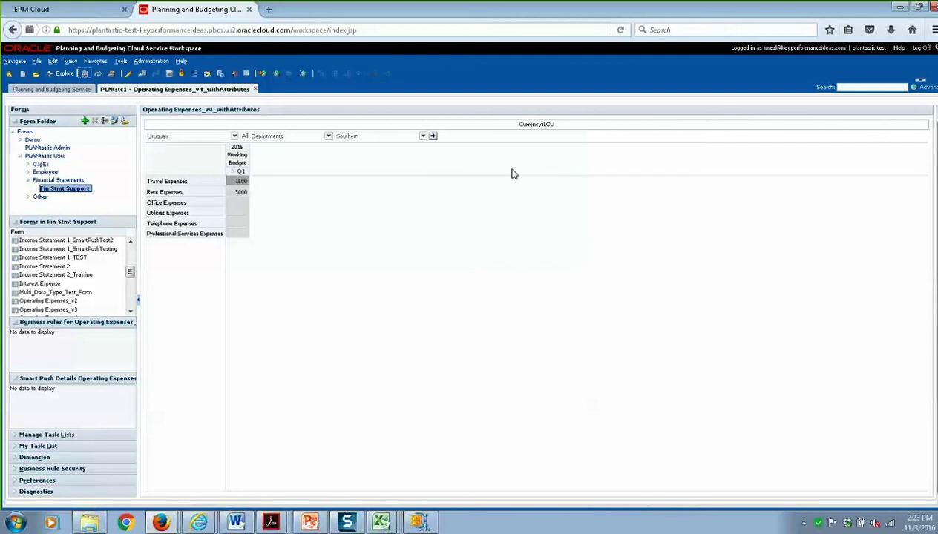
Switch to the Excel workbook and start an ad hoc analysis on the Main cube in Sheet2
{"action": "left_click_drag", "start_coordinate": [733, 15], "coordinate": [542, 119]}
{"action": "left_click", "coordinate": [381, 519]}
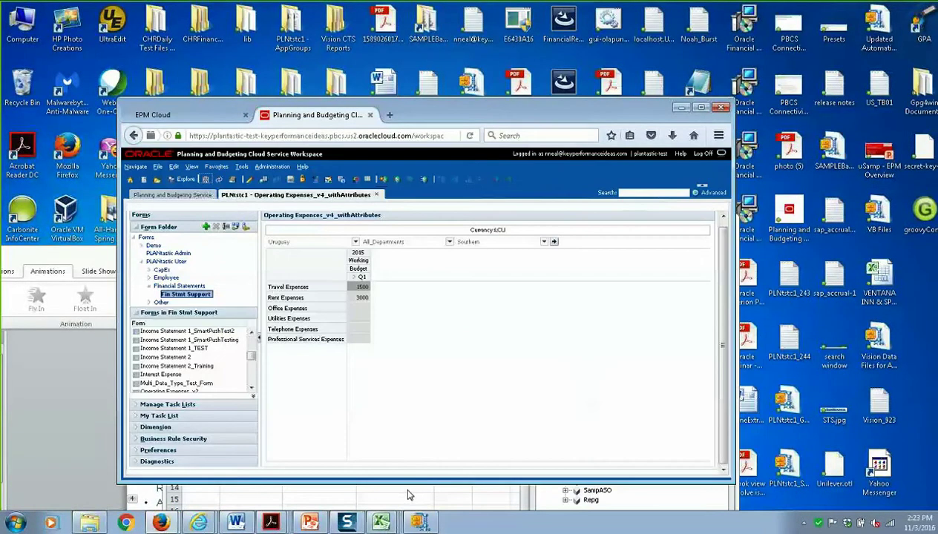
{"action": "left_click_drag", "start_coordinate": [594, 226], "coordinate": [542, 128]}
{"action": "left_click", "coordinate": [689, 126]}
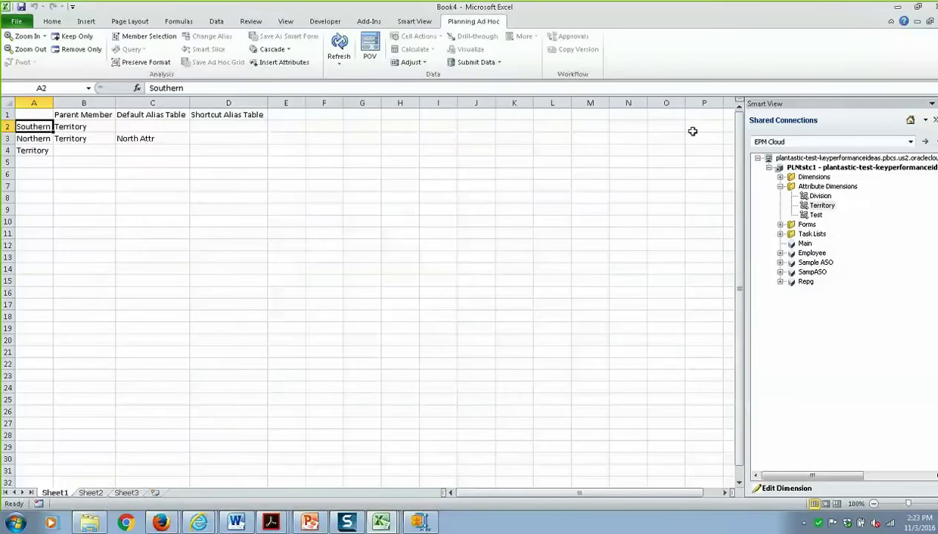
{"action": "left_click", "coordinate": [92, 494]}
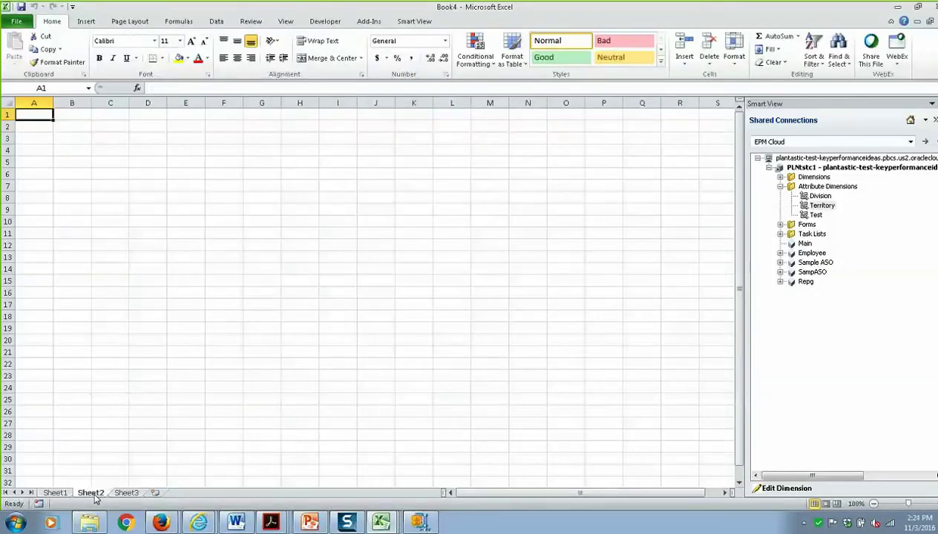
{"action": "left_click", "coordinate": [806, 244]}
{"action": "left_click", "coordinate": [800, 471]}
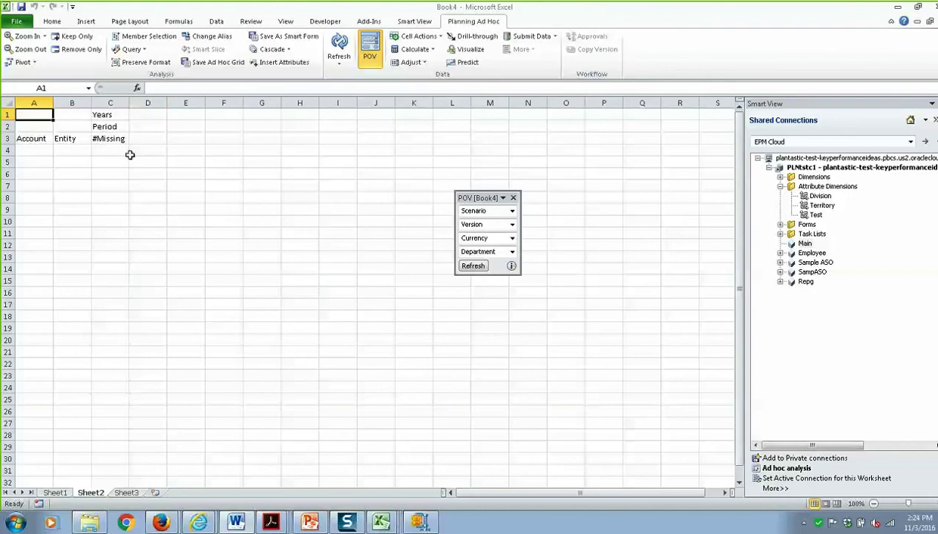
Pivot Entity to the column axis and move Scenario, Version, Currency and Department from the POV into the grid's column headers
{"action": "left_click", "coordinate": [83, 139]}
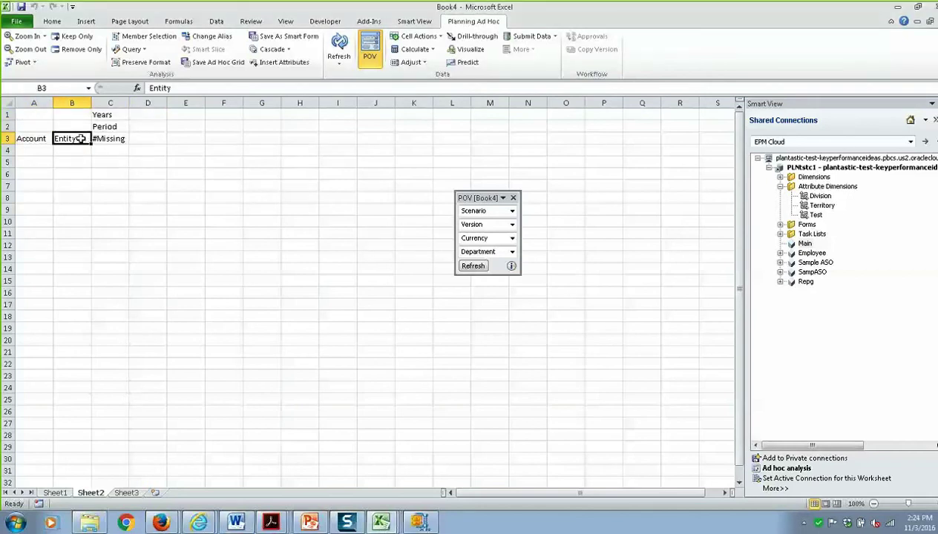
{"action": "left_click", "coordinate": [22, 63]}
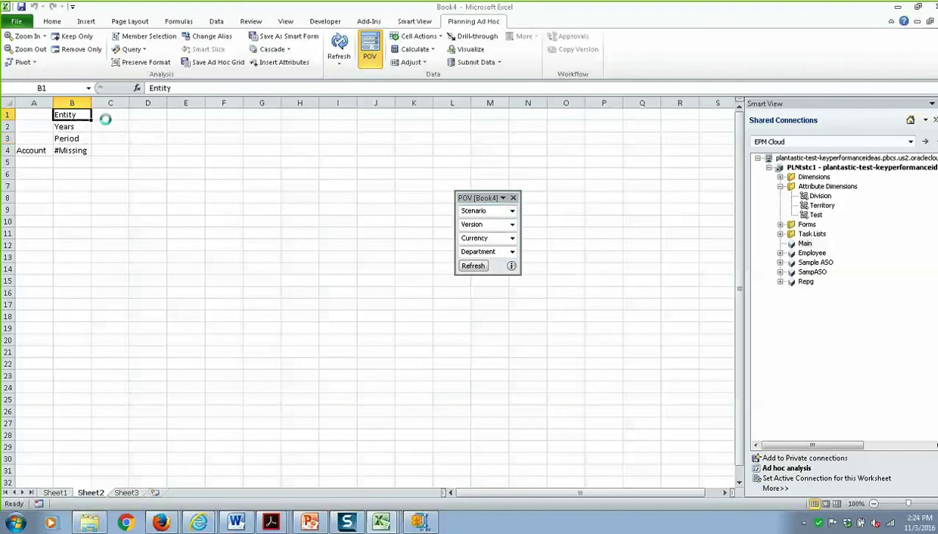
{"action": "left_click_drag", "start_coordinate": [510, 212], "coordinate": [95, 137]}
{"action": "left_click_drag", "start_coordinate": [510, 211], "coordinate": [98, 137]}
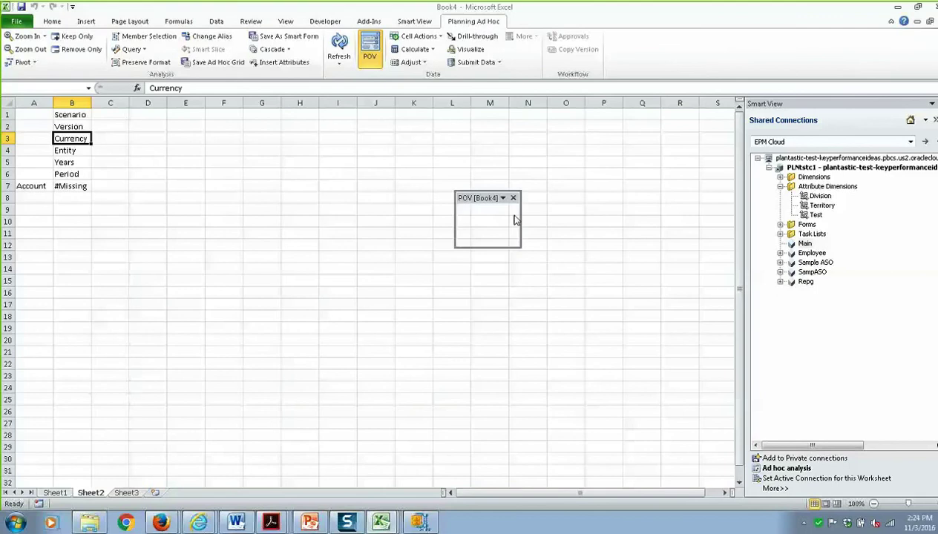
{"action": "left_click_drag", "start_coordinate": [511, 211], "coordinate": [101, 153]}
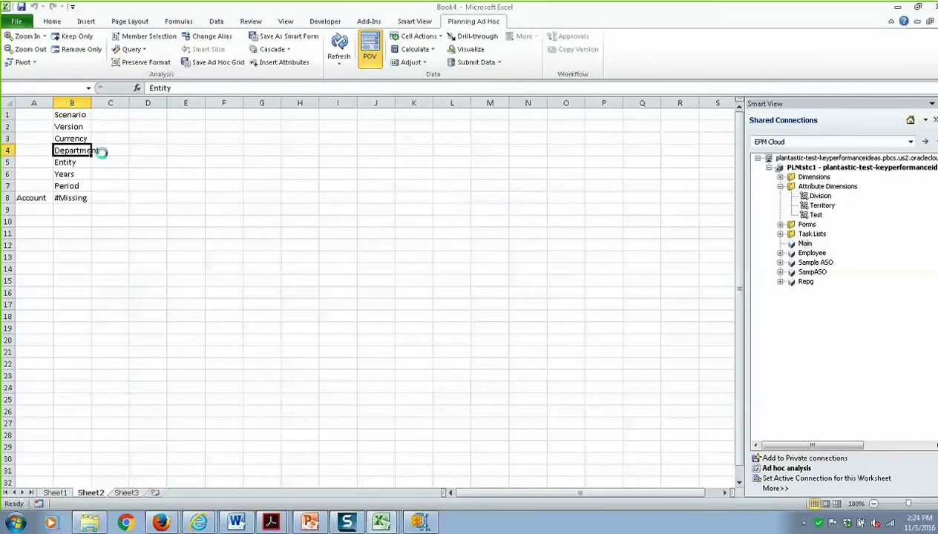
Enter Travel Expenses, Rent Expenses and Office Expenses as row members from A8 down, and widen columns A and B
{"action": "left_click", "coordinate": [41, 195]}
{"action": "type", "text": "Travel Expenses"}
{"action": "key", "text": "Return"}
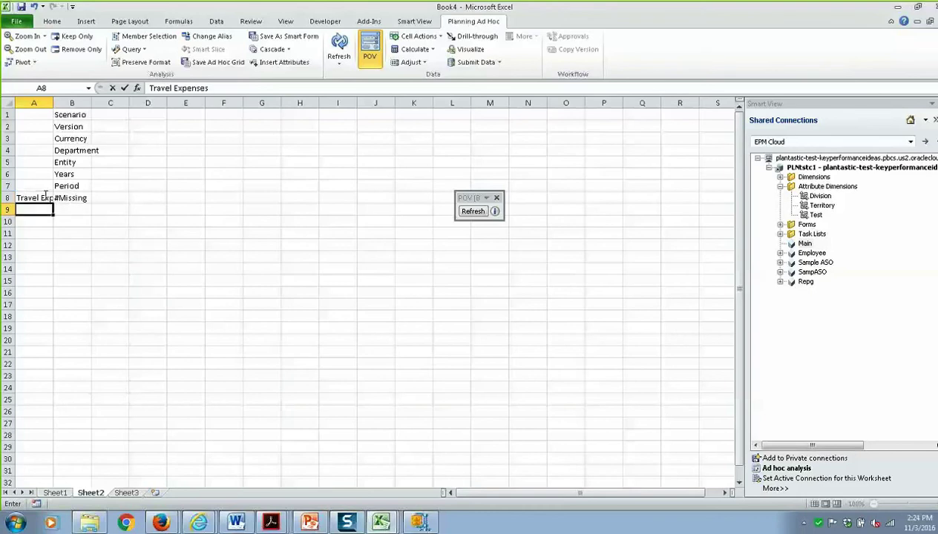
{"action": "double_click", "coordinate": [54, 106]}
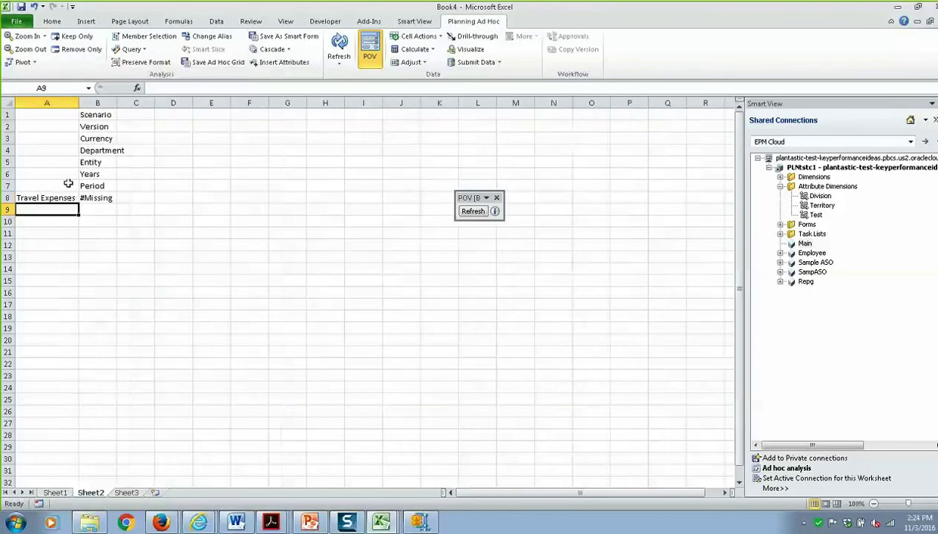
{"action": "type", "text": "Rent Expenses"}
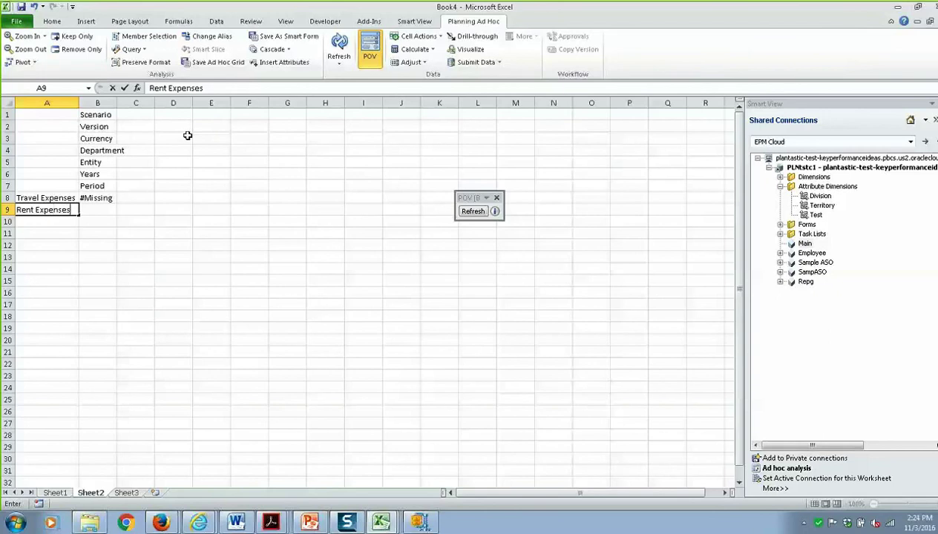
{"action": "key", "text": "Return"}
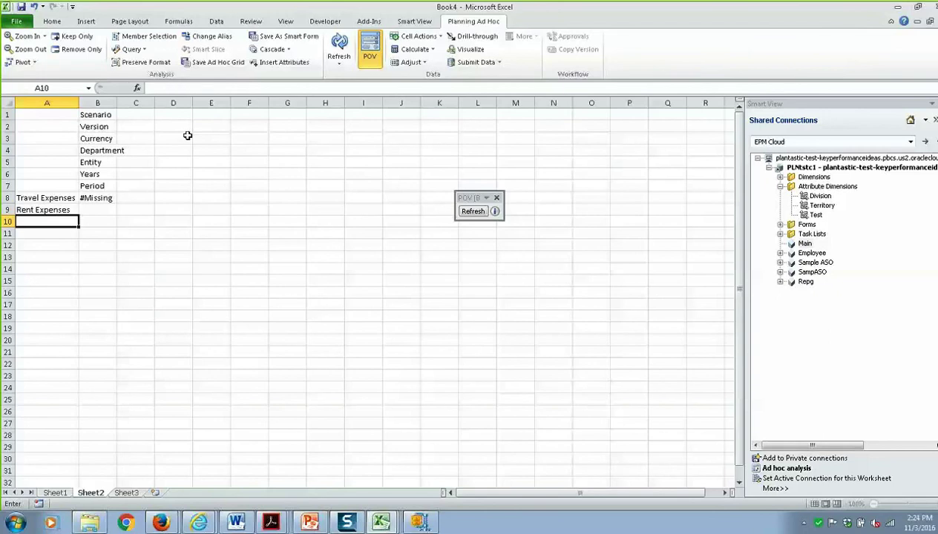
{"action": "type", "text": "Office Expenses"}
{"action": "key", "text": "Return"}
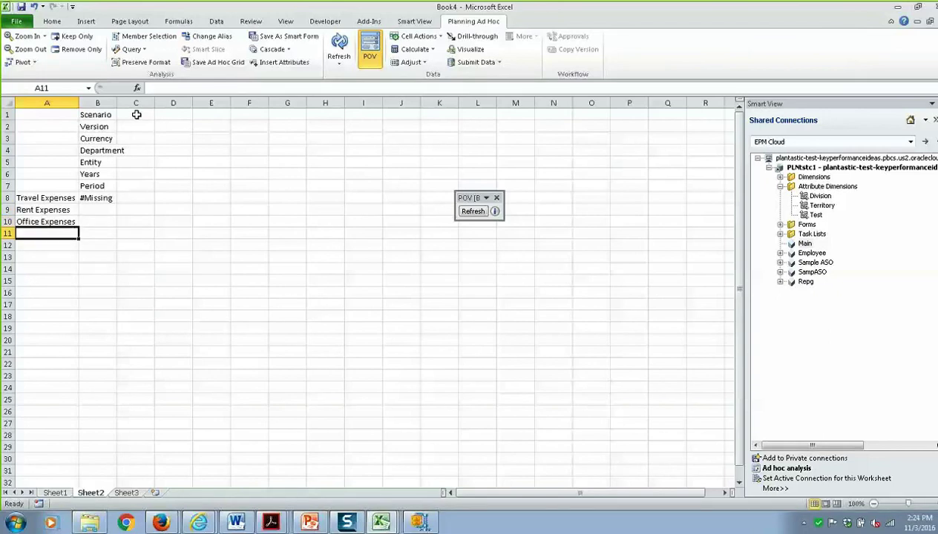
{"action": "left_click_drag", "start_coordinate": [117, 103], "coordinate": [165, 104]}
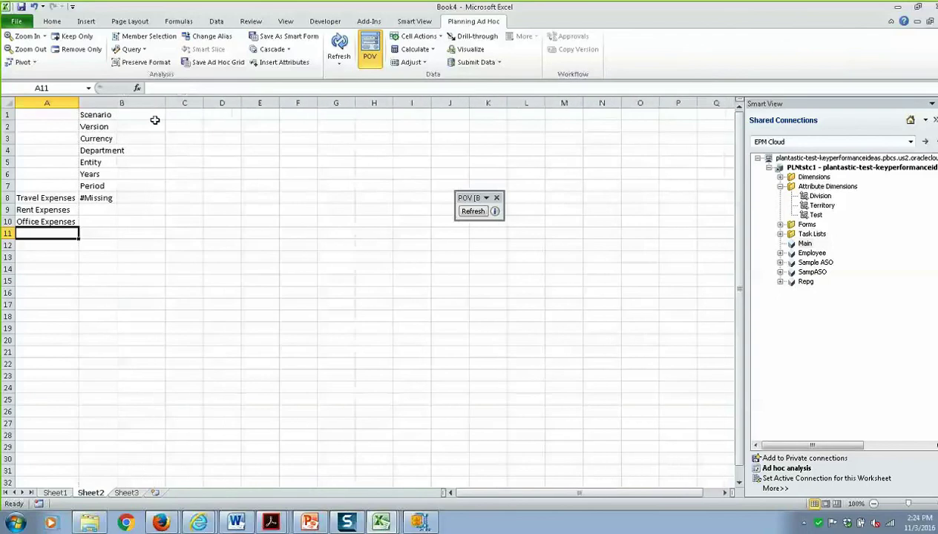
Set the grid's scenario to Budget, version to Working and currency to LCU in cells B1 to B3
{"action": "left_click", "coordinate": [115, 117]}
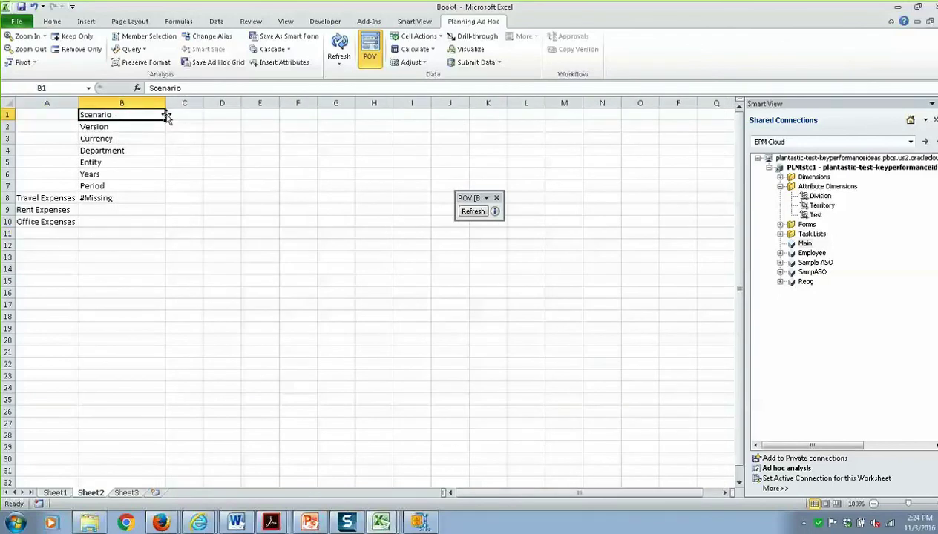
{"action": "type", "text": "Bud"}
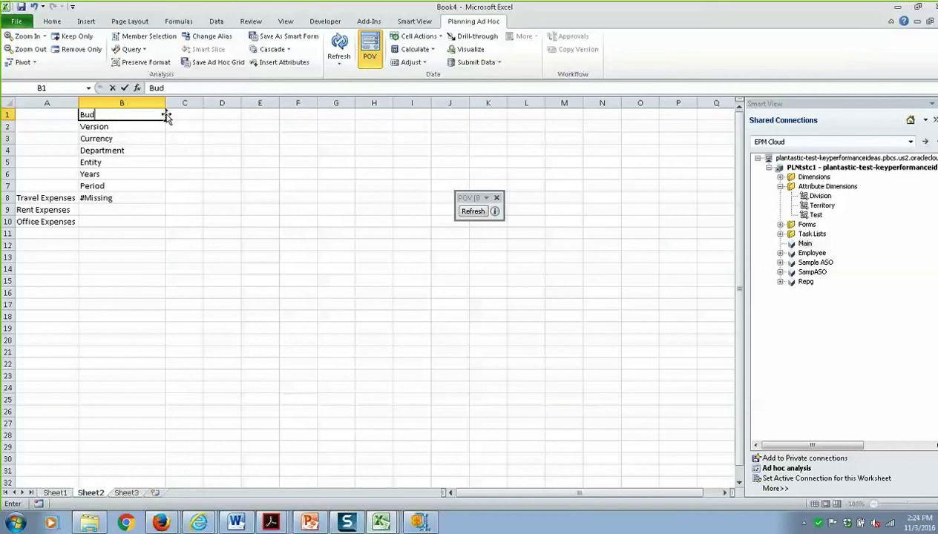
{"action": "type", "text": "get"}
{"action": "key", "text": "Return"}
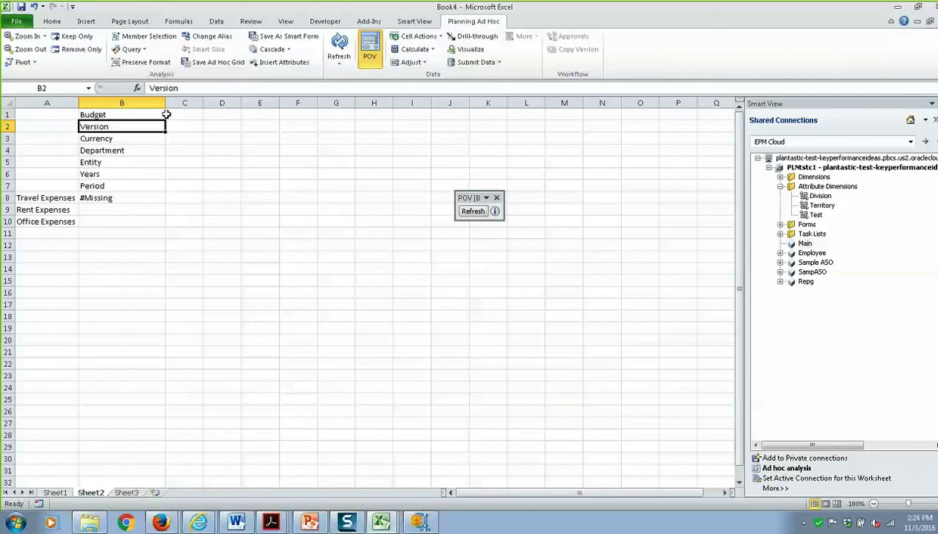
{"action": "type", "text": "Working"}
{"action": "key", "text": "Return"}
{"action": "type", "text": "LCU"}
{"action": "key", "text": "Return"}
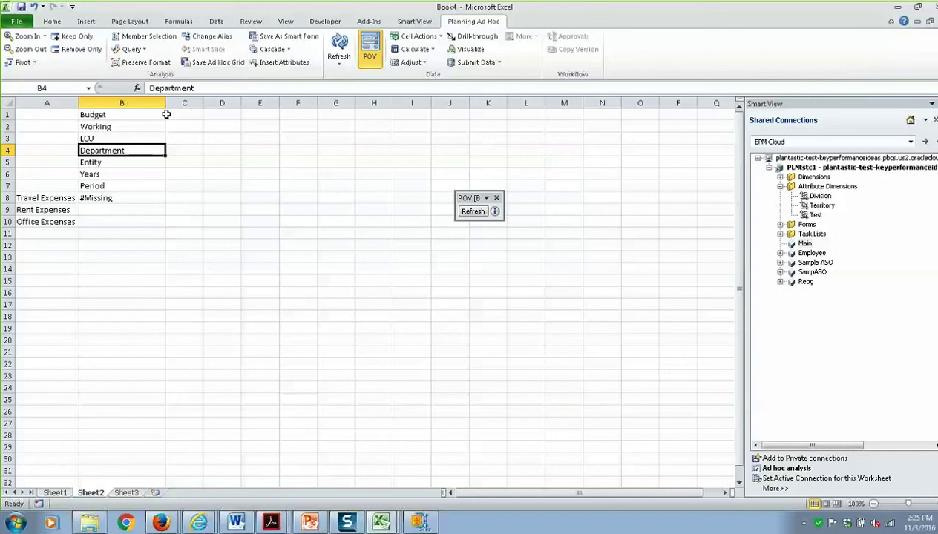
Set the grid's entity to Uruguay, year to 2015 and period to January in cells B5 to B7, and refresh the data
{"action": "key", "text": "Down"}
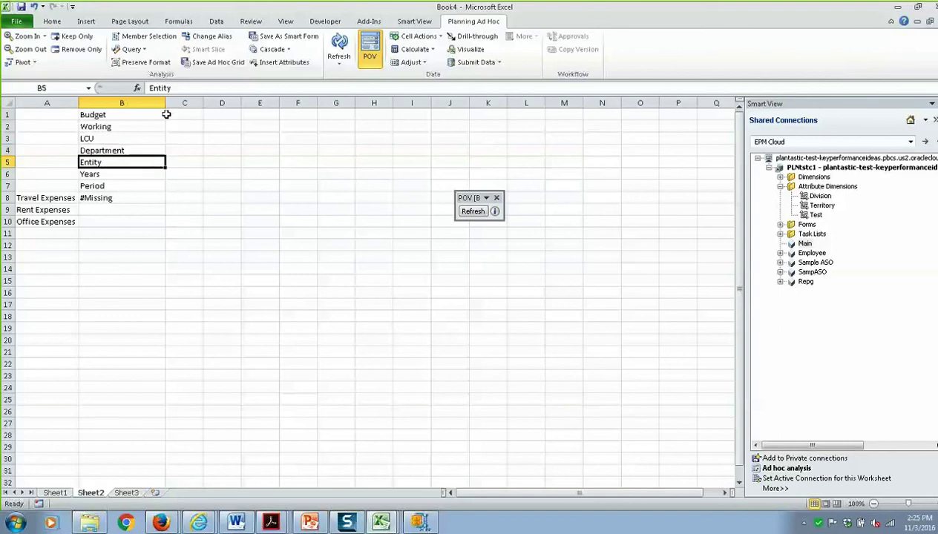
{"action": "type", "text": "Uruguay"}
{"action": "key", "text": "Return"}
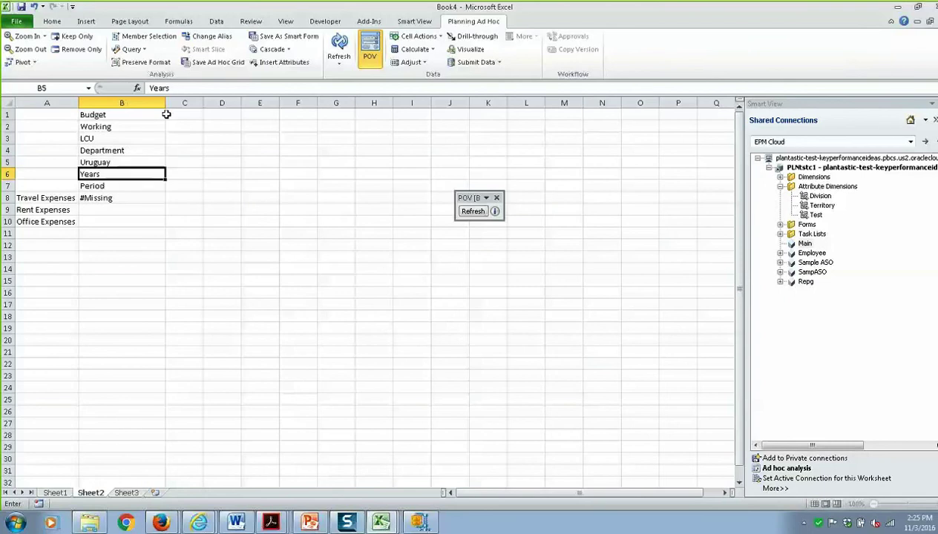
{"action": "type", "text": "2015"}
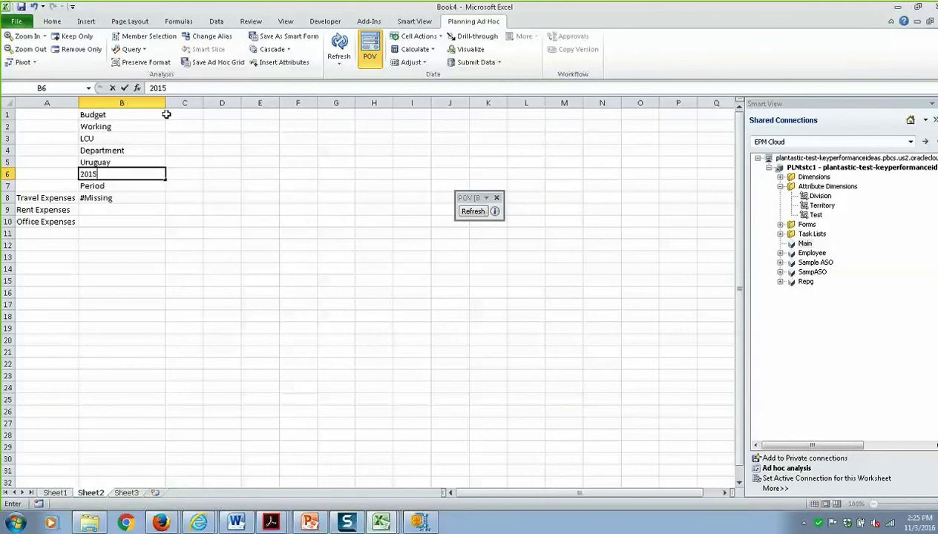
{"action": "key", "text": "Return"}
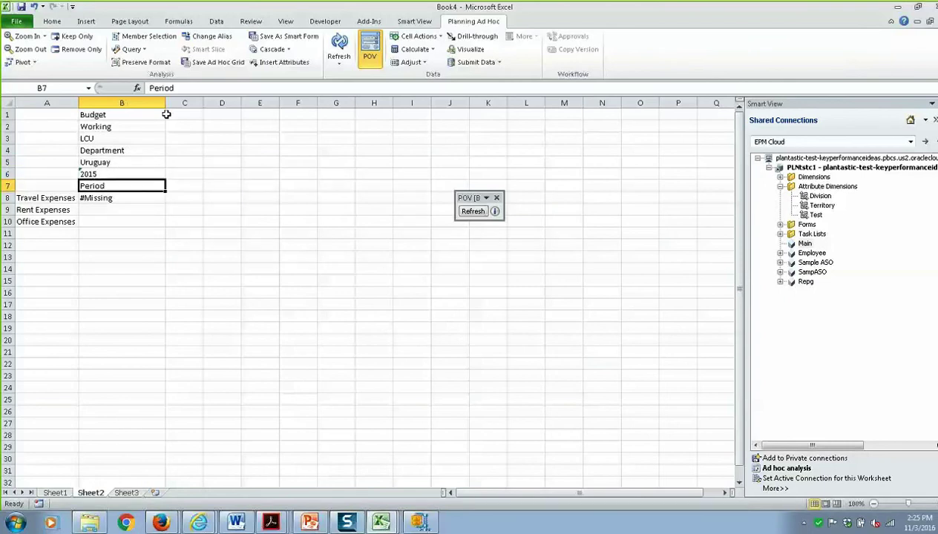
{"action": "type", "text": "January"}
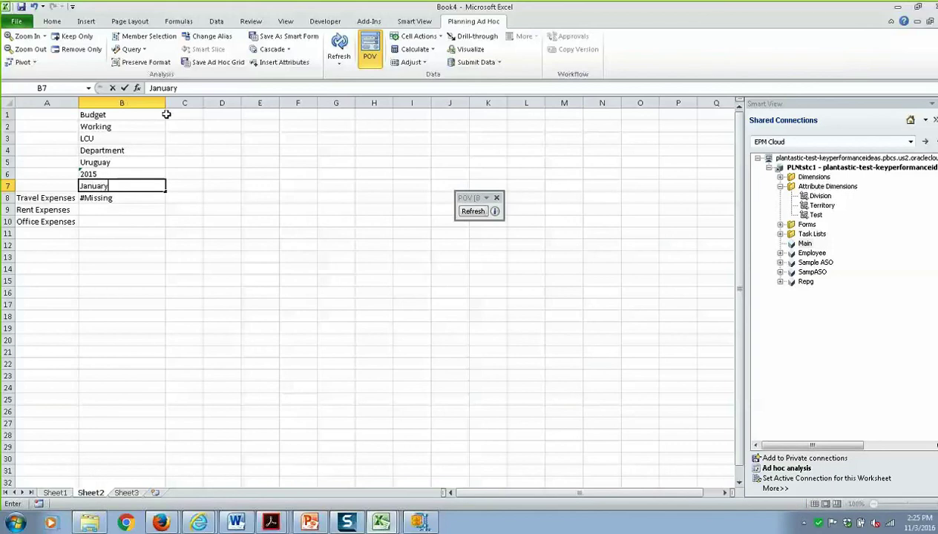
{"action": "key", "text": "Return"}
{"action": "left_click", "coordinate": [339, 46]}
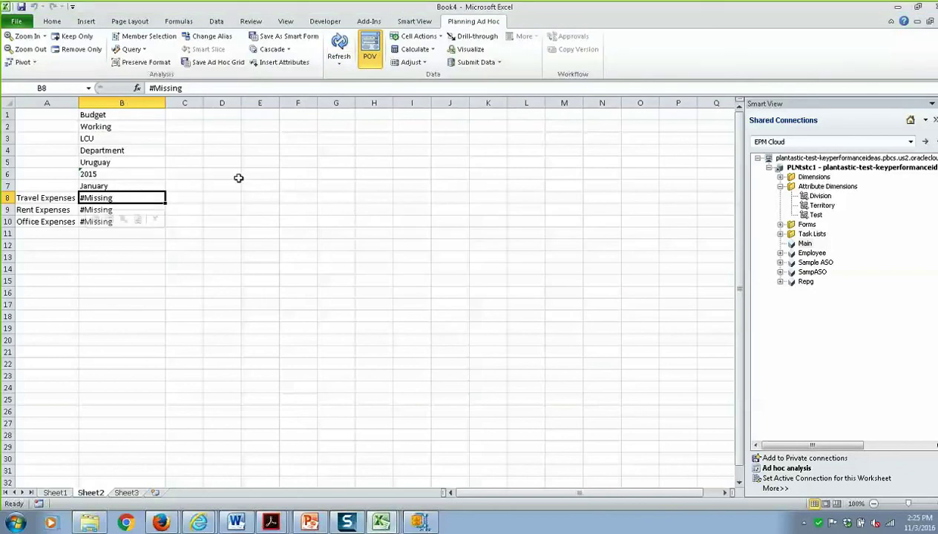
Insert a blank column between the expense row members and the data column
{"action": "left_click_drag", "start_coordinate": [174, 233], "coordinate": [174, 224]}
{"action": "left_click", "coordinate": [187, 196]}
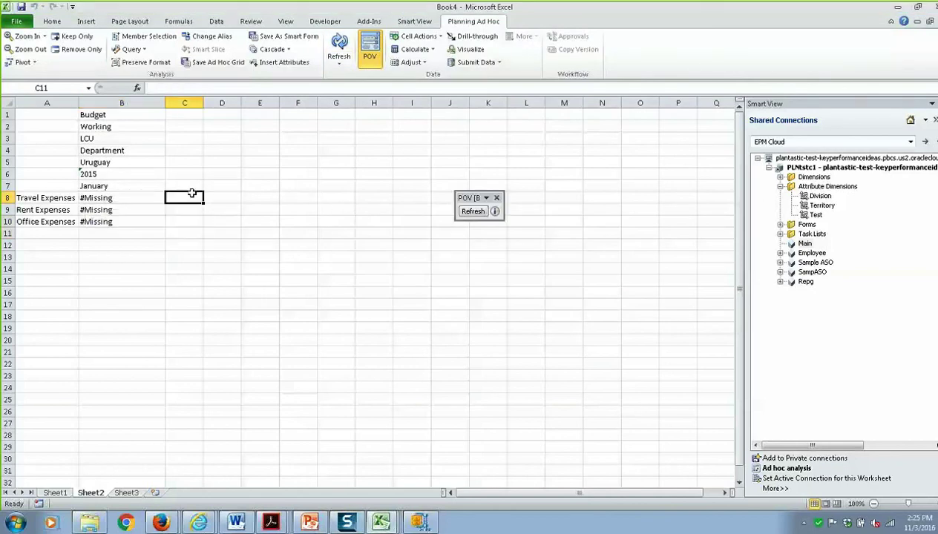
{"action": "left_click", "coordinate": [116, 151]}
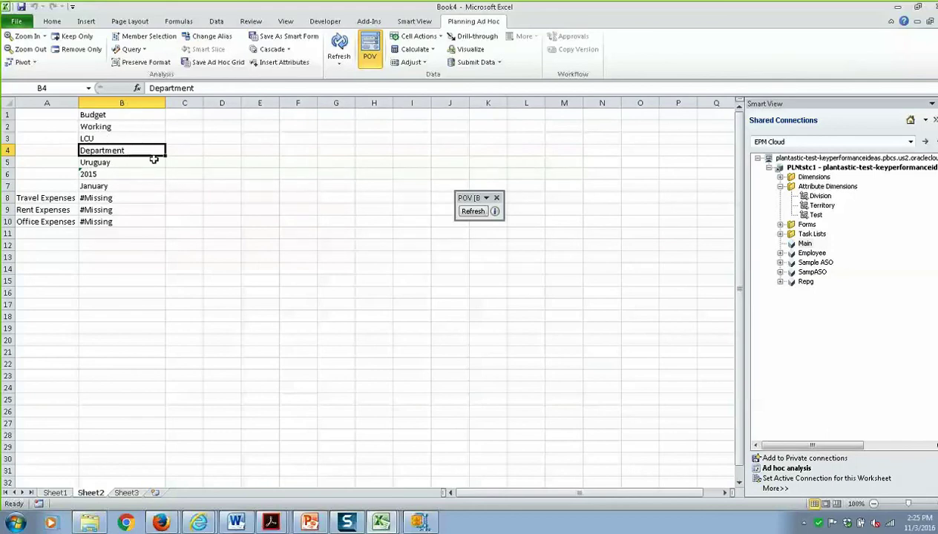
{"action": "left_click", "coordinate": [147, 103]}
{"action": "right_click", "coordinate": [150, 104]}
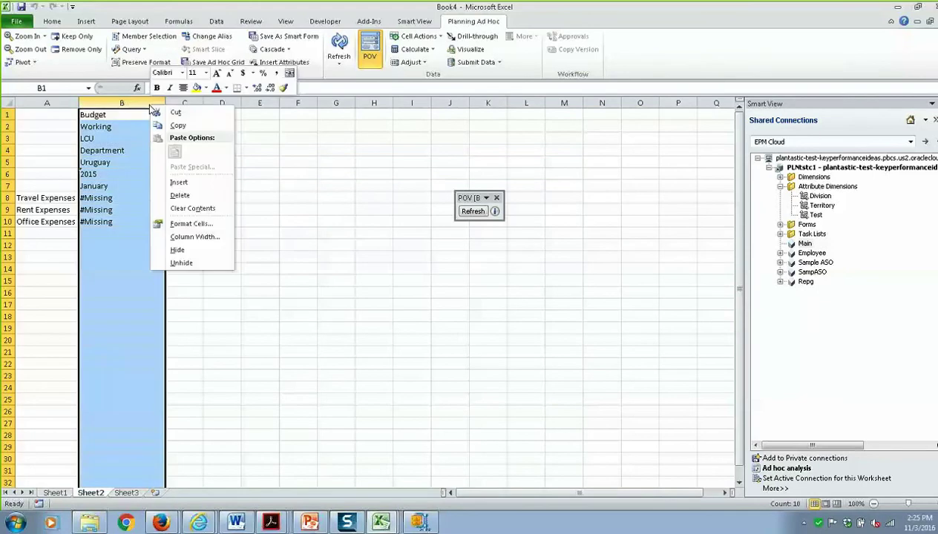
{"action": "left_click", "coordinate": [178, 182]}
Enter the attribute member Southern beside each expense account in B8 to B10 and refresh the ad hoc grid
{"action": "left_click", "coordinate": [126, 194]}
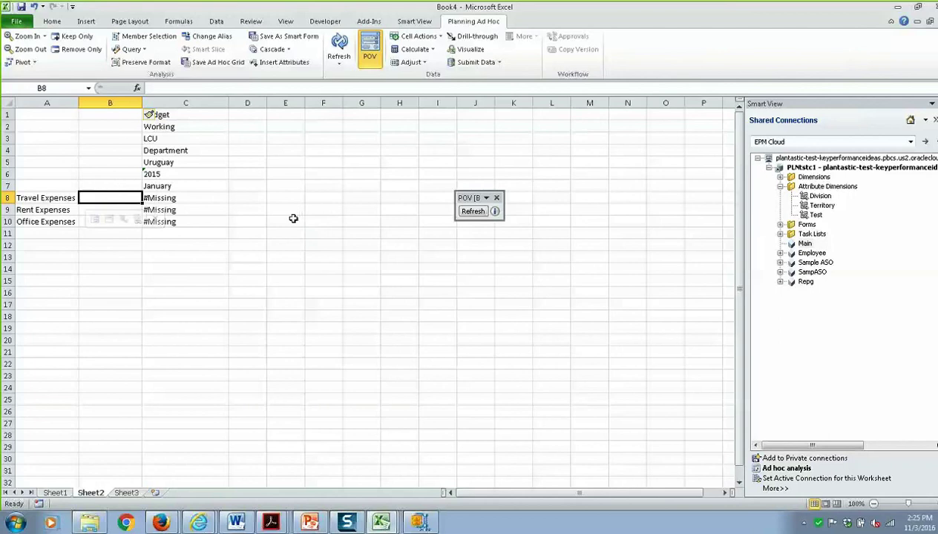
{"action": "type", "text": "Southern"}
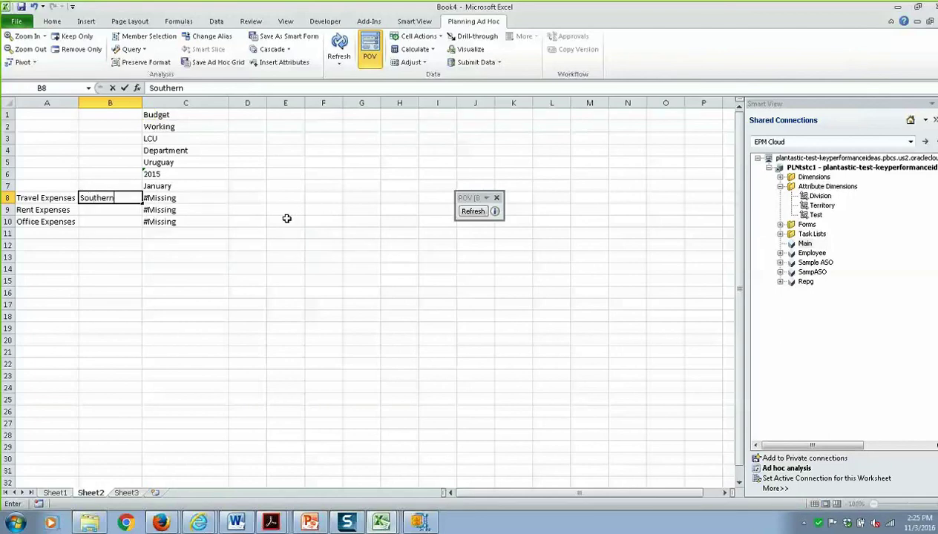
{"action": "key", "text": "Return"}
{"action": "type", "text": "Southern"}
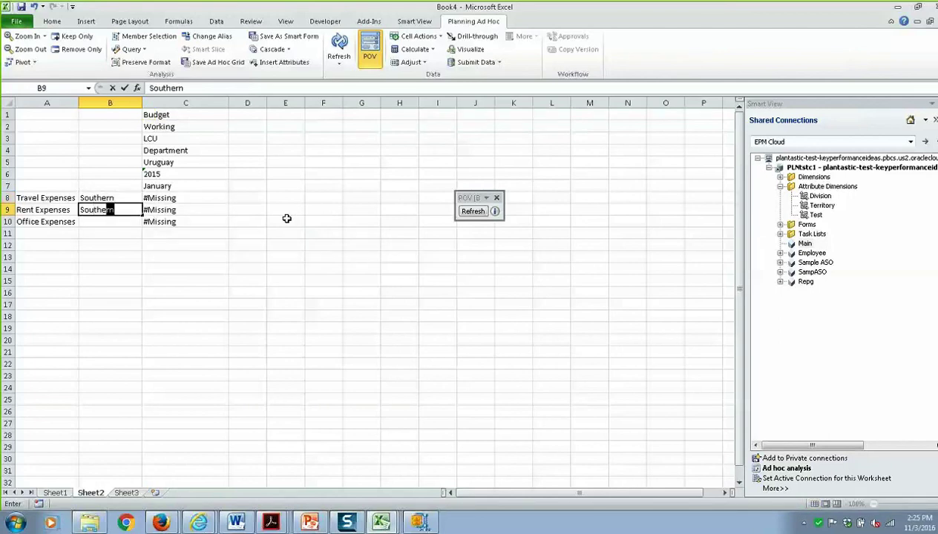
{"action": "key", "text": "Return"}
{"action": "type", "text": "Southern"}
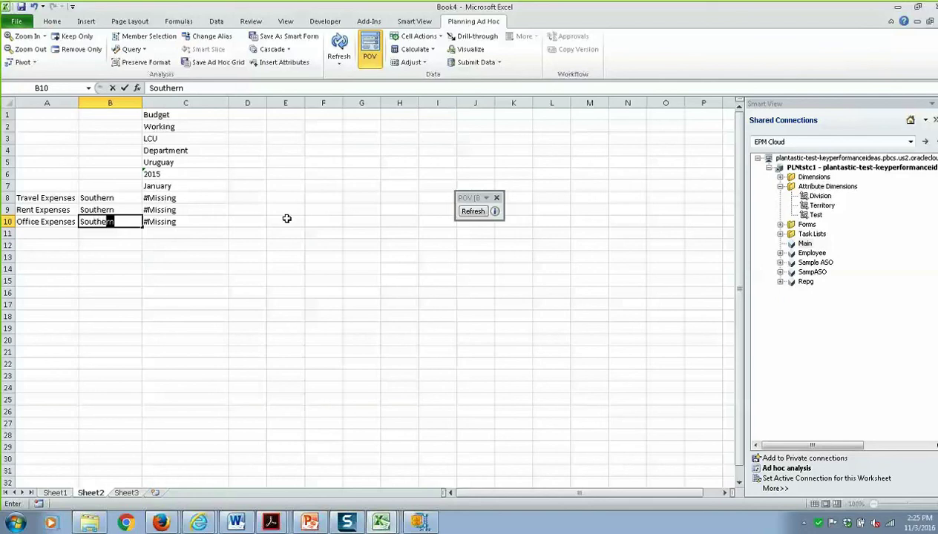
{"action": "key", "text": "Return"}
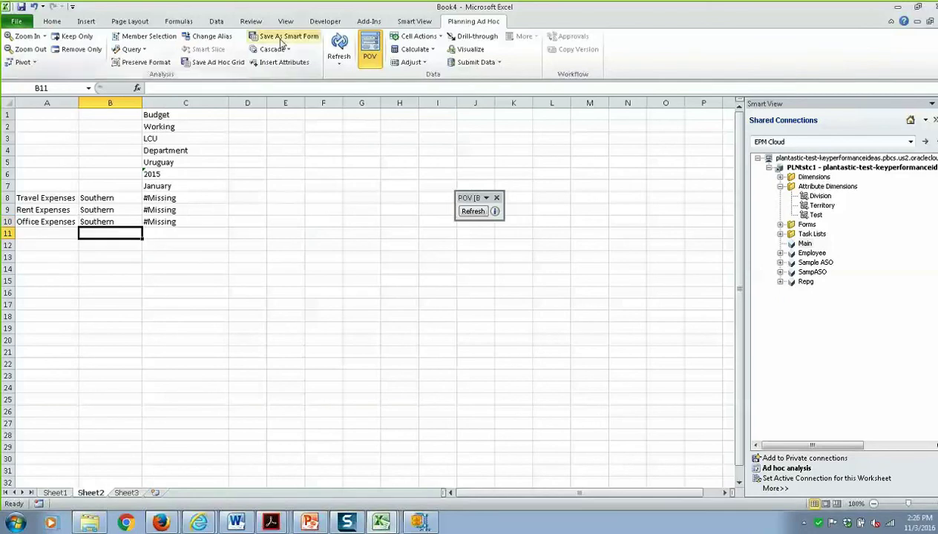
{"action": "left_click", "coordinate": [338, 43]}
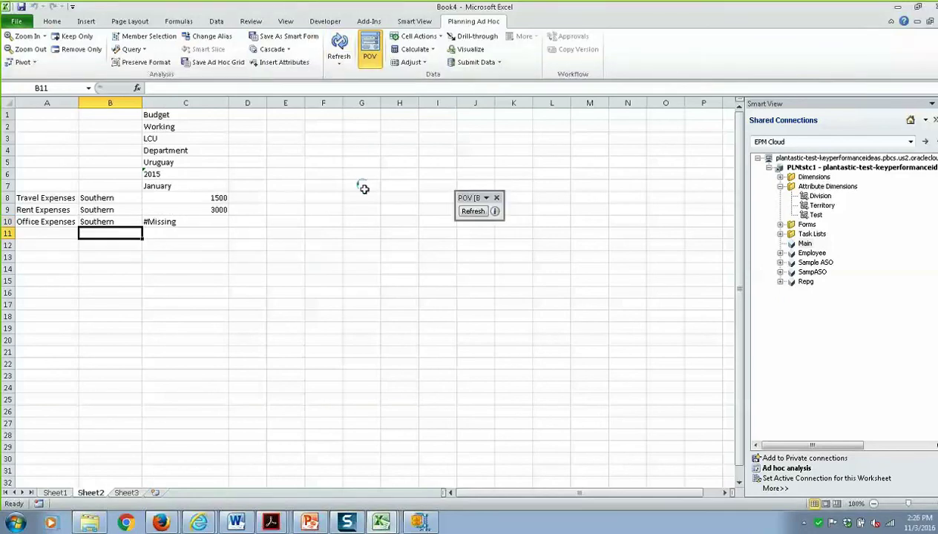
{"action": "left_click", "coordinate": [212, 197]}
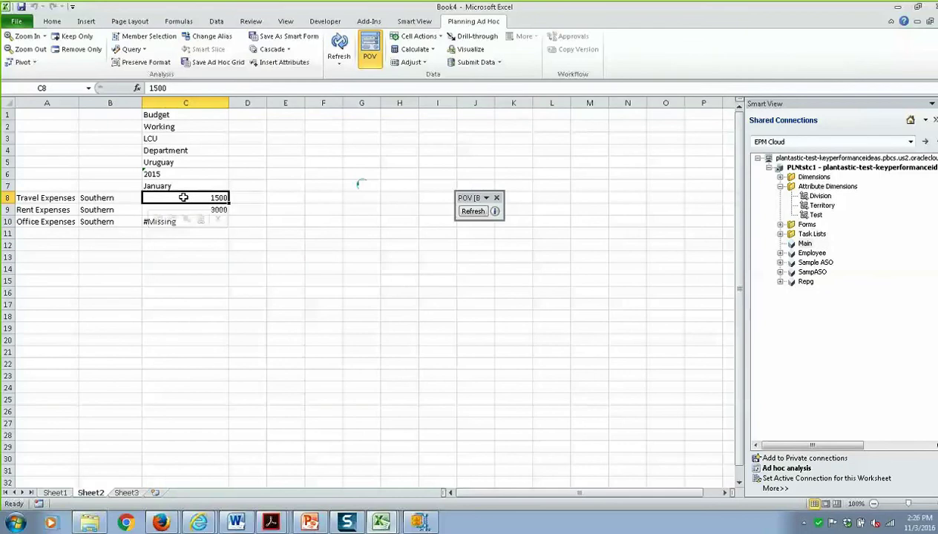
{"action": "left_click", "coordinate": [124, 198]}
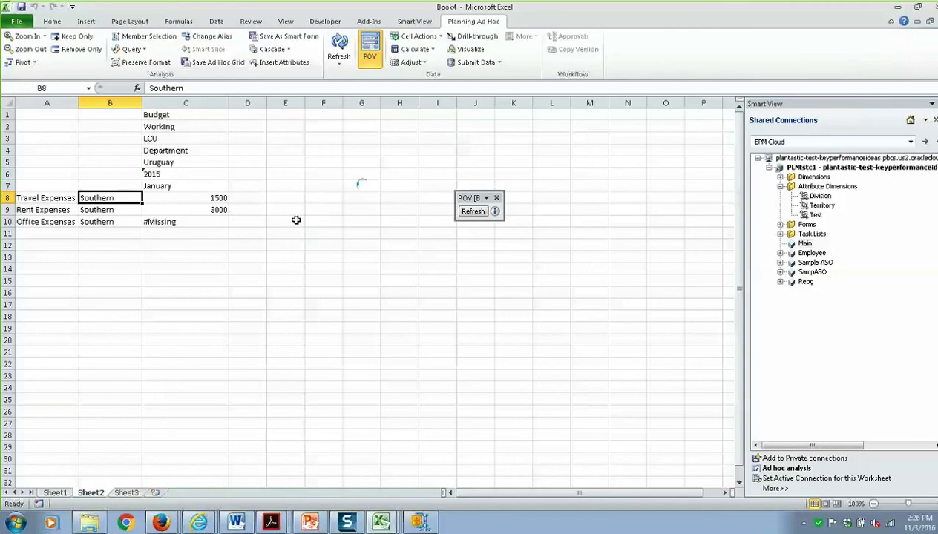
{"action": "left_click", "coordinate": [346, 255]}
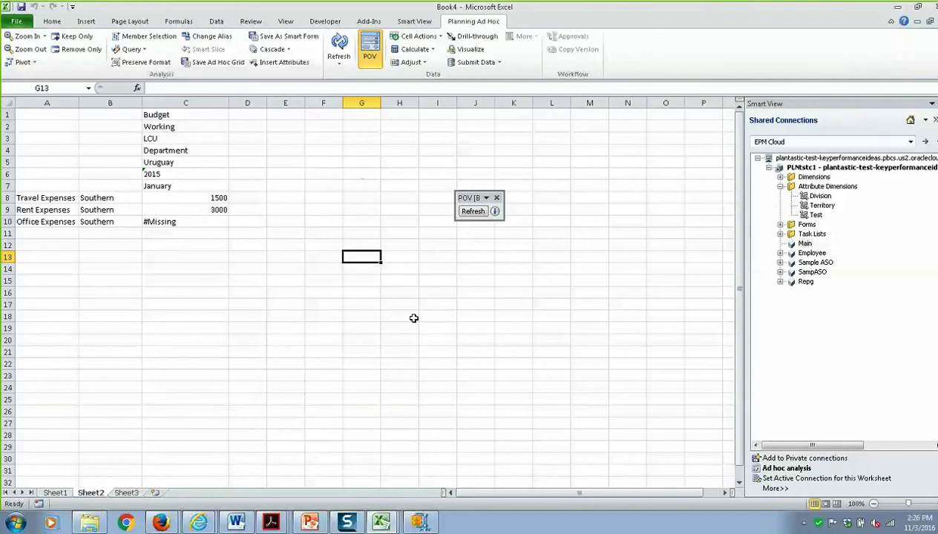
Switch to the Firefox window with the Planning workspace and maximize it
{"action": "left_click", "coordinate": [936, 323]}
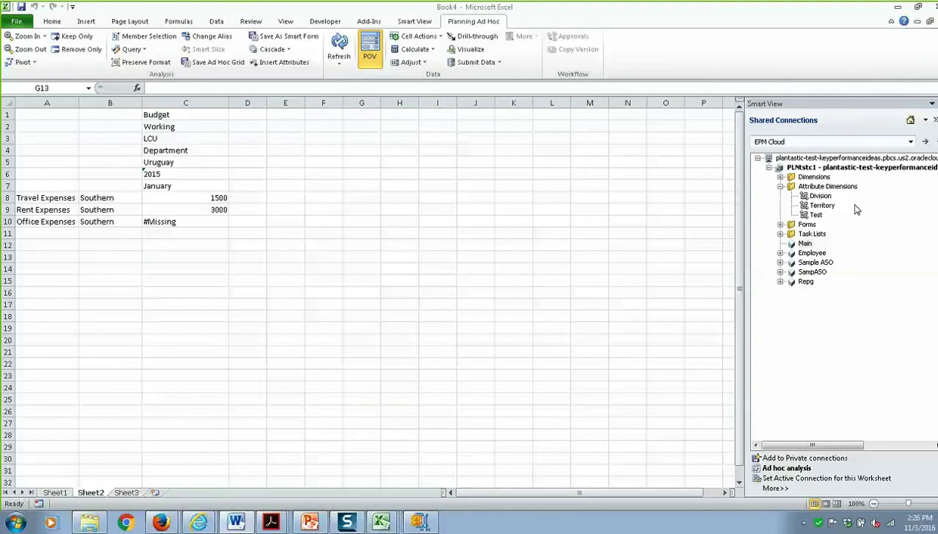
{"action": "left_click_drag", "start_coordinate": [656, 13], "coordinate": [632, 132]}
{"action": "left_click_drag", "start_coordinate": [698, 116], "coordinate": [455, 244]}
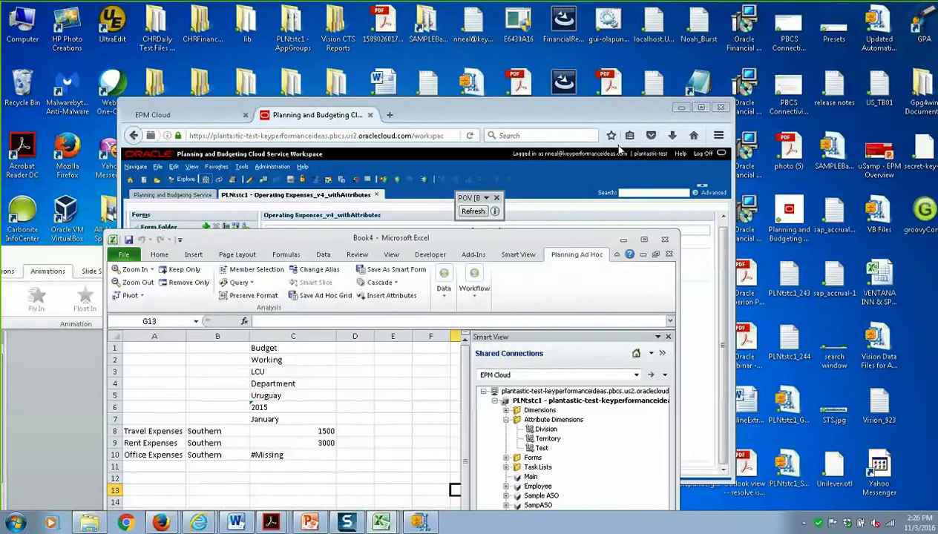
{"action": "left_click", "coordinate": [651, 113]}
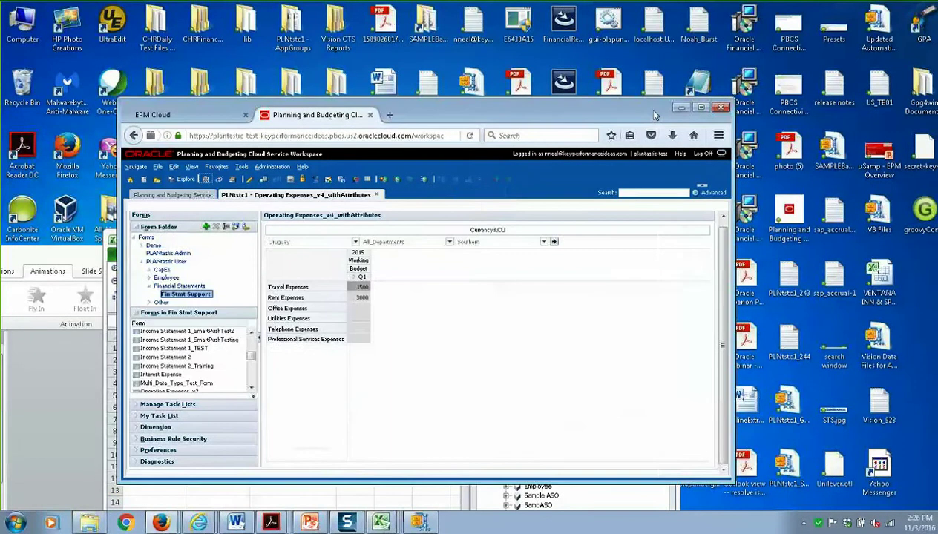
{"action": "left_click", "coordinate": [700, 109]}
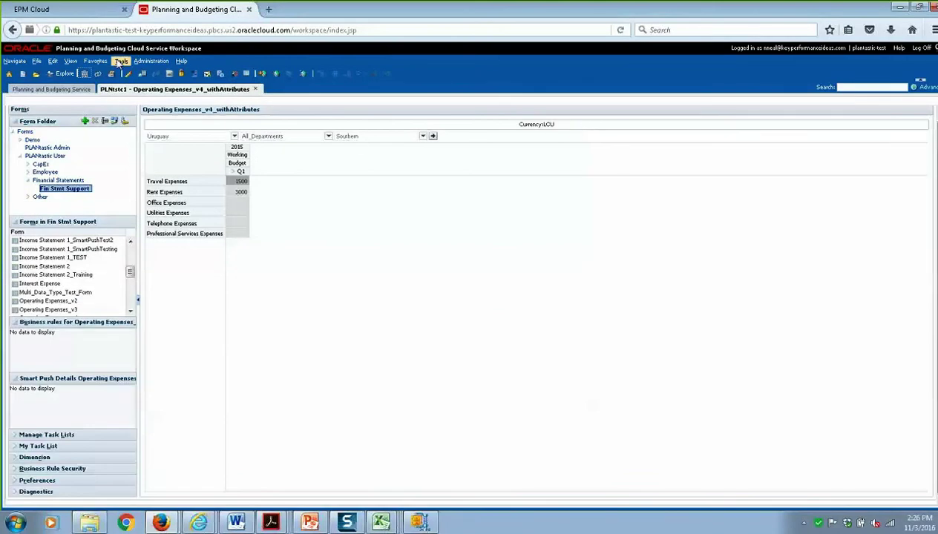
{"action": "left_click", "coordinate": [119, 62]}
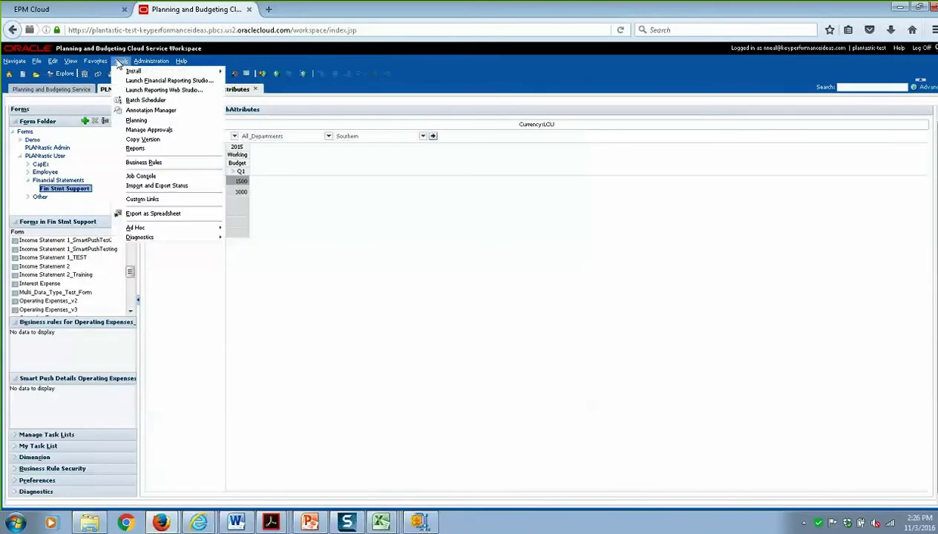
{"action": "left_click", "coordinate": [139, 90]}
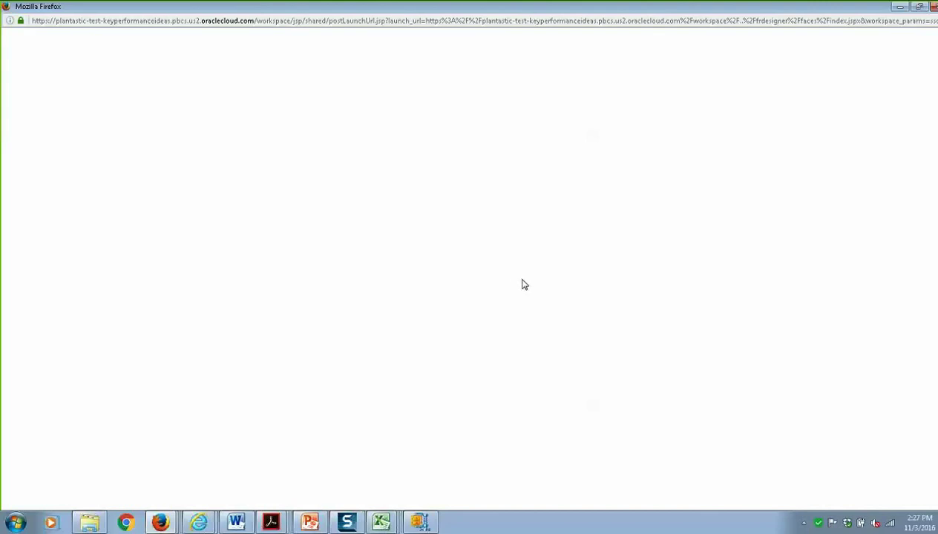
{"action": "double_click", "coordinate": [731, 12]}
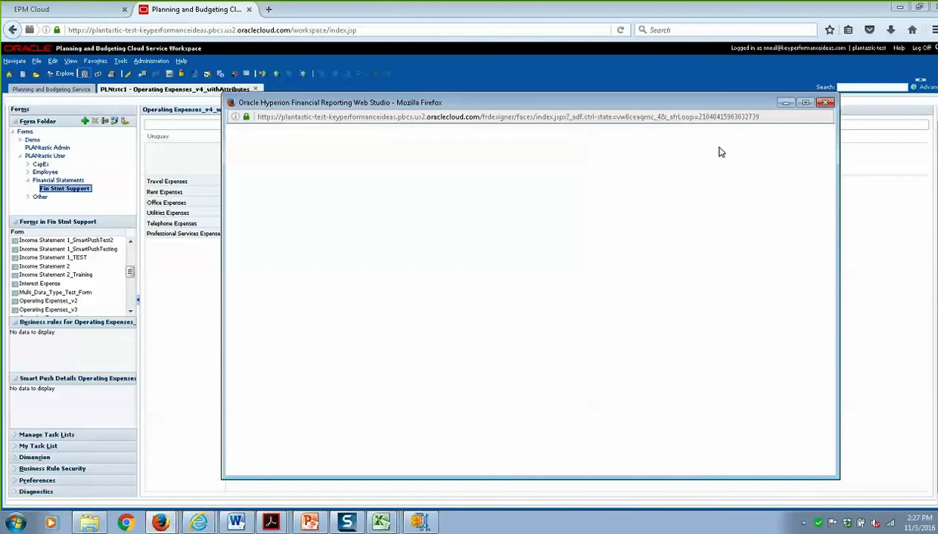
{"action": "left_click", "coordinate": [824, 102]}
Launch the Financial Reporting Web Studio from the workspace and maximize its window once it has loaded
{"action": "left_click", "coordinate": [121, 60]}
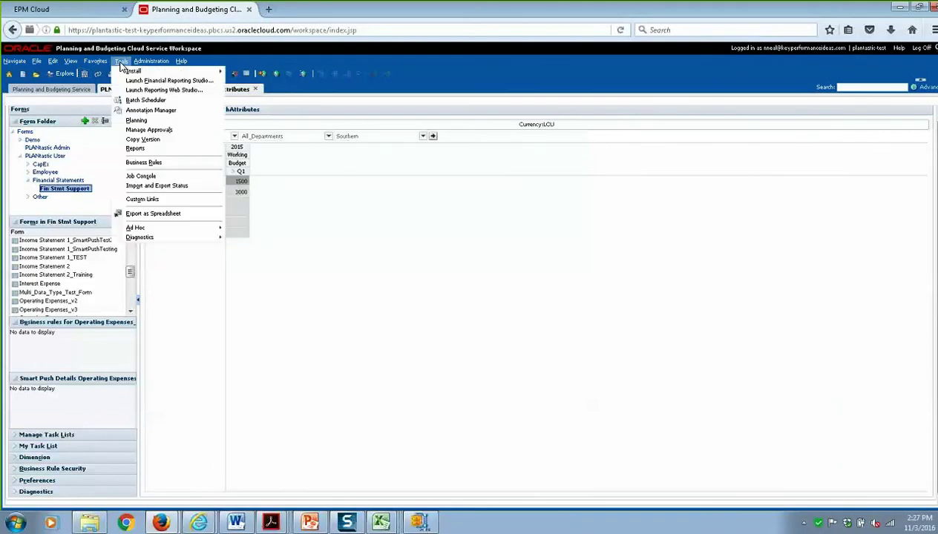
{"action": "left_click", "coordinate": [131, 90]}
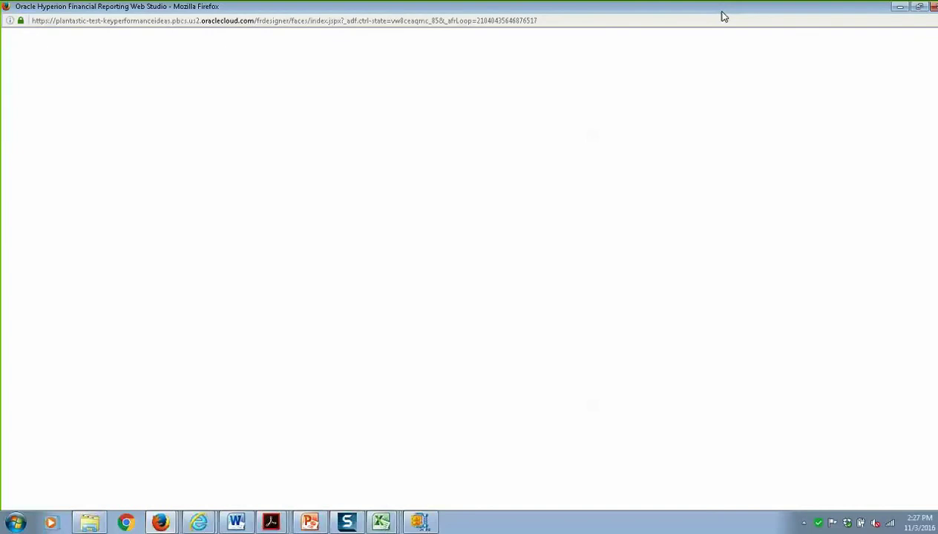
{"action": "left_click_drag", "start_coordinate": [719, 15], "coordinate": [706, 77]}
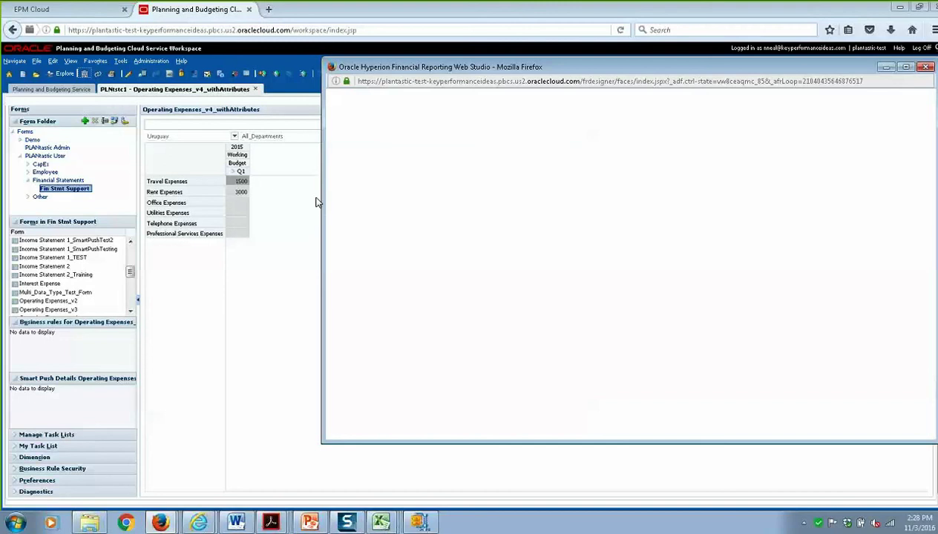
{"action": "left_click_drag", "start_coordinate": [321, 195], "coordinate": [445, 195]}
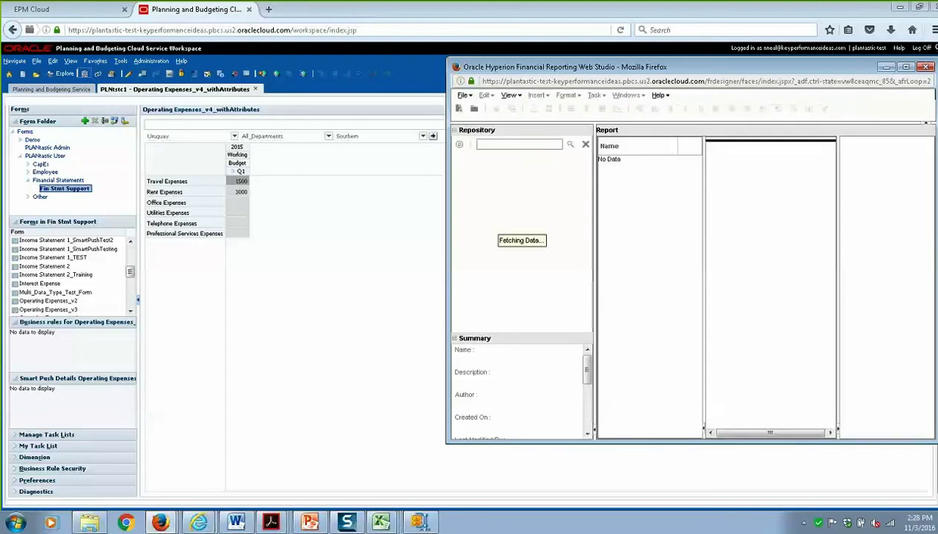
{"action": "left_click_drag", "start_coordinate": [735, 67], "coordinate": [496, 101]}
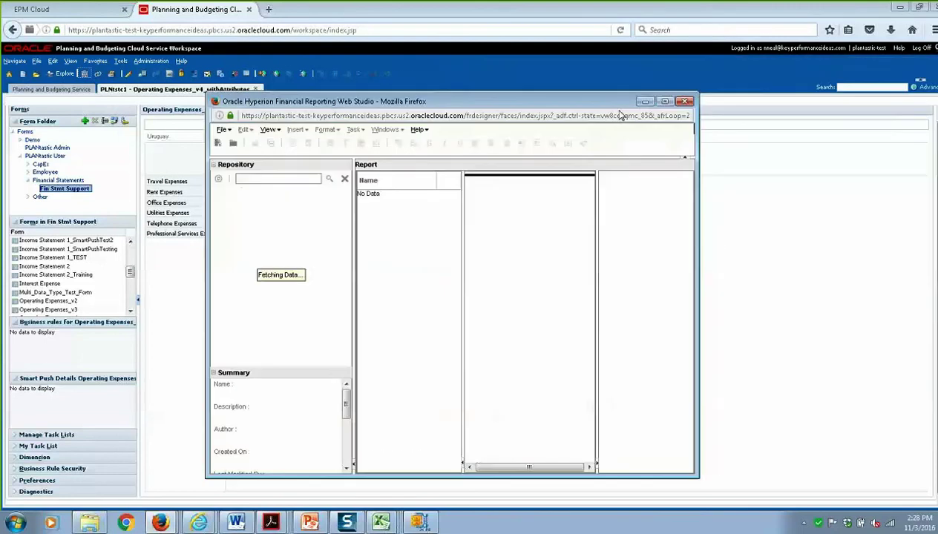
{"action": "left_click", "coordinate": [666, 101]}
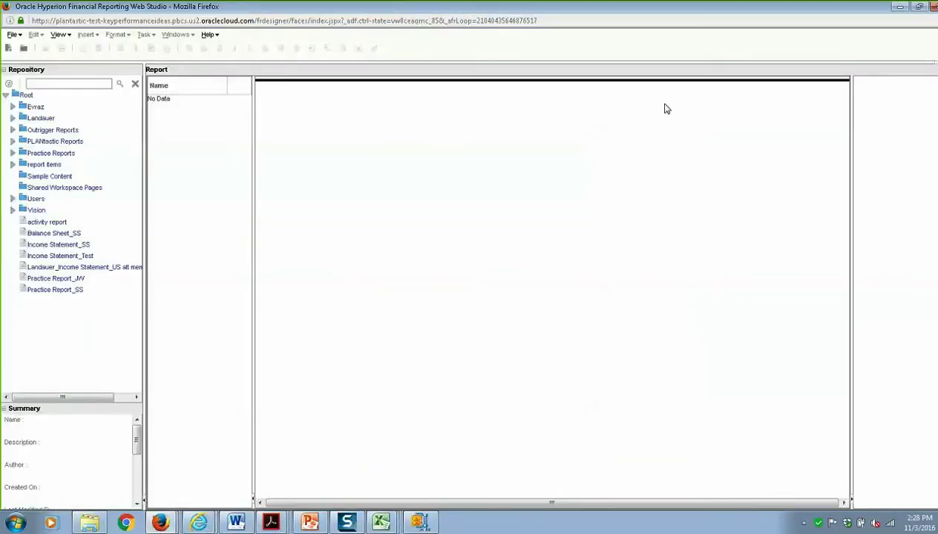
Create a new blank report in the Web Studio
{"action": "left_click", "coordinate": [12, 35]}
{"action": "mouse_move", "coordinate": [26, 48]}
{"action": "left_click", "coordinate": [93, 52]}
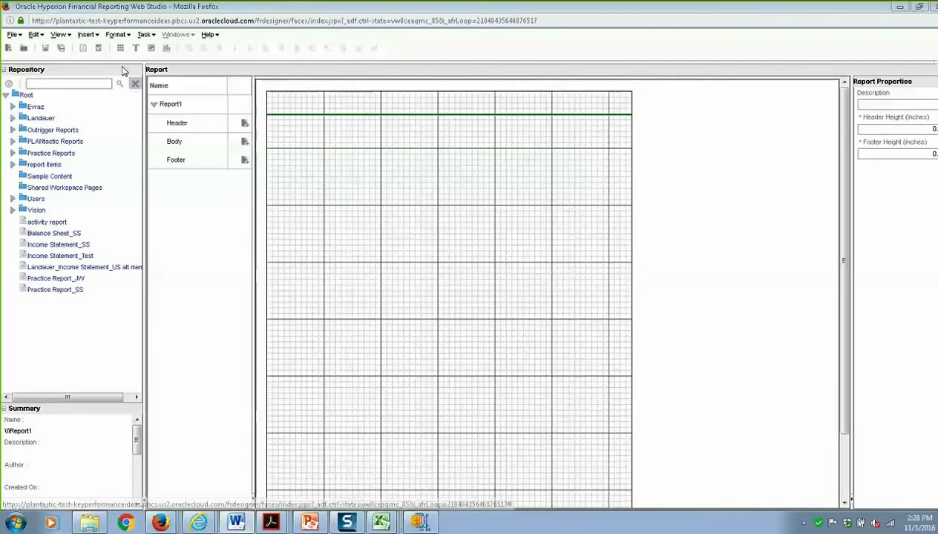
Draw a grid in the upper part of the report body and connect it to the Main data source
{"action": "left_click", "coordinate": [88, 35]}
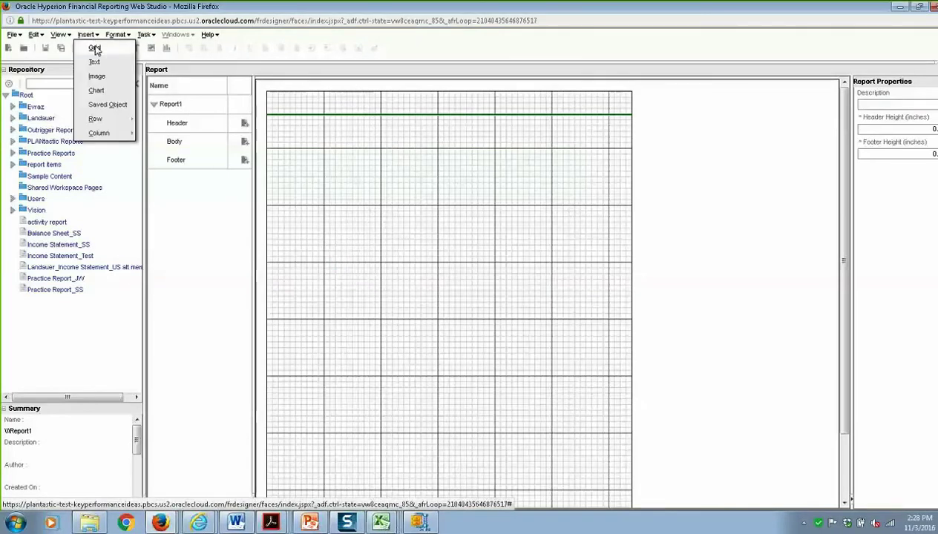
{"action": "left_click", "coordinate": [94, 45]}
{"action": "left_click_drag", "start_coordinate": [333, 204], "coordinate": [589, 377]}
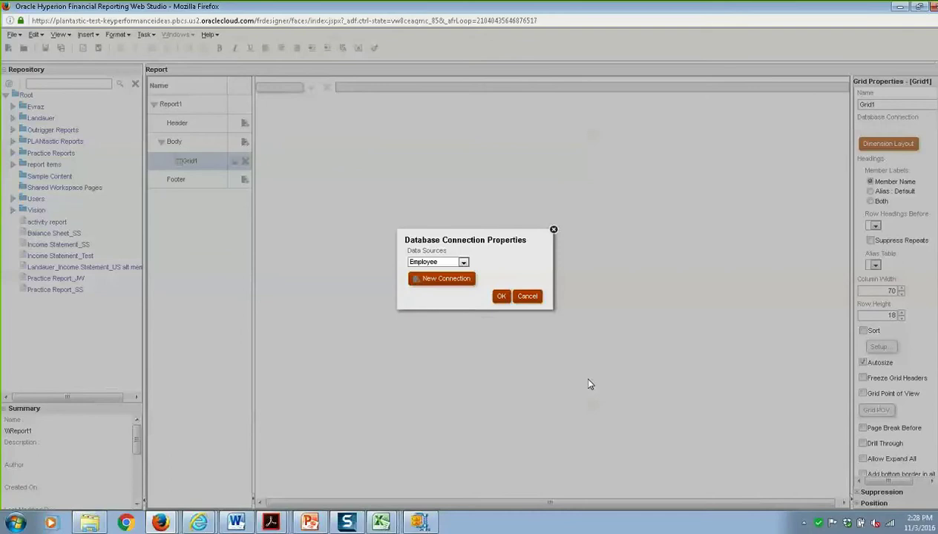
{"action": "left_click", "coordinate": [458, 263]}
{"action": "left_click", "coordinate": [448, 281]}
{"action": "left_click", "coordinate": [501, 297]}
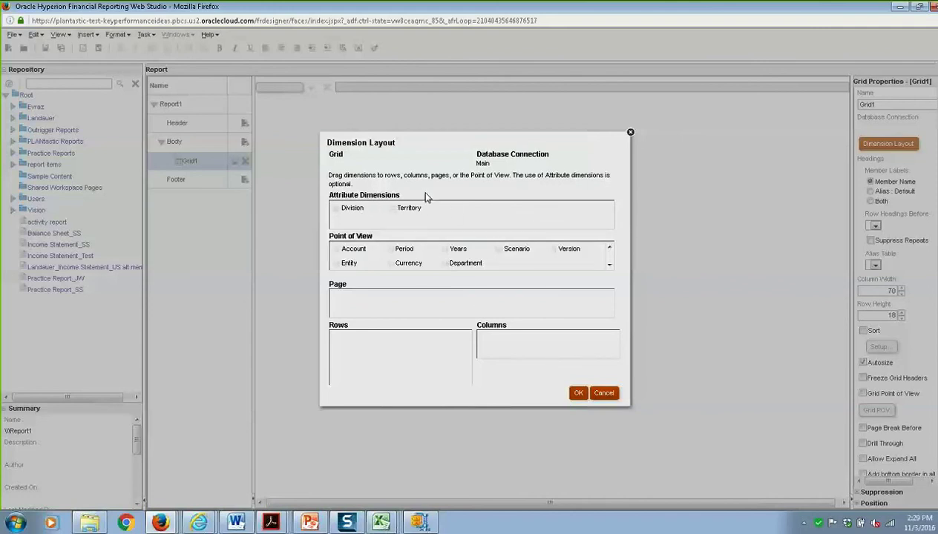
Lay out the grid with Account in the rows and Years, Version, Scenario and Period in the columns
{"action": "left_click_drag", "start_coordinate": [343, 249], "coordinate": [357, 353]}
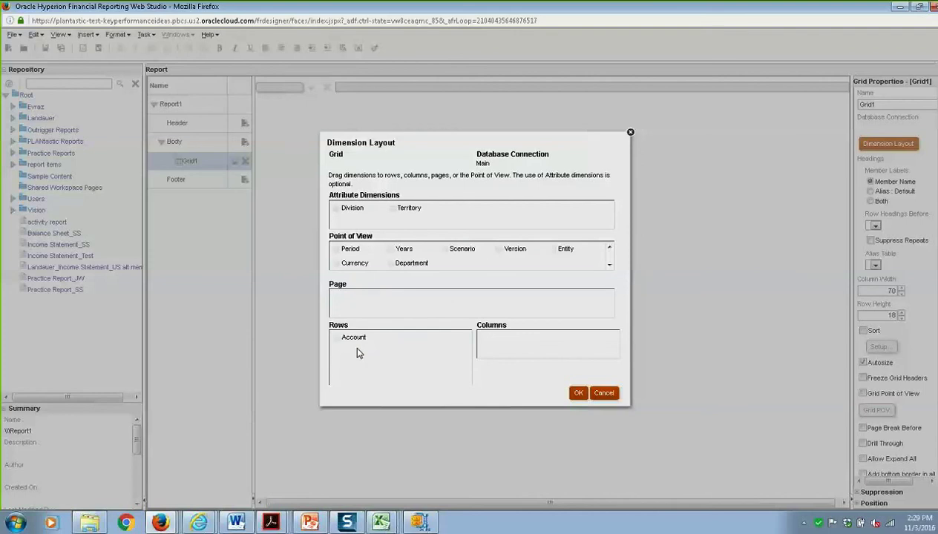
{"action": "left_click_drag", "start_coordinate": [401, 252], "coordinate": [508, 340]}
{"action": "left_click_drag", "start_coordinate": [443, 251], "coordinate": [532, 342]}
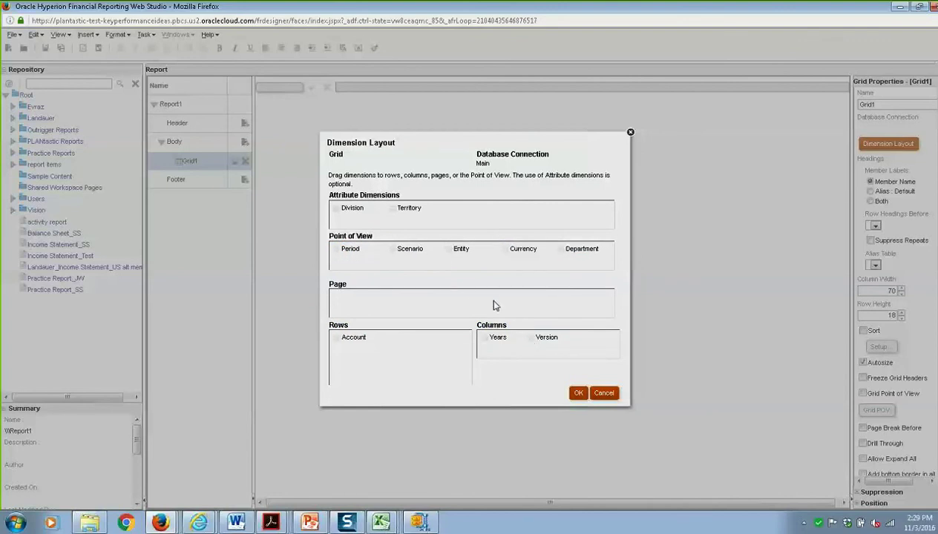
{"action": "left_click_drag", "start_coordinate": [407, 250], "coordinate": [585, 345]}
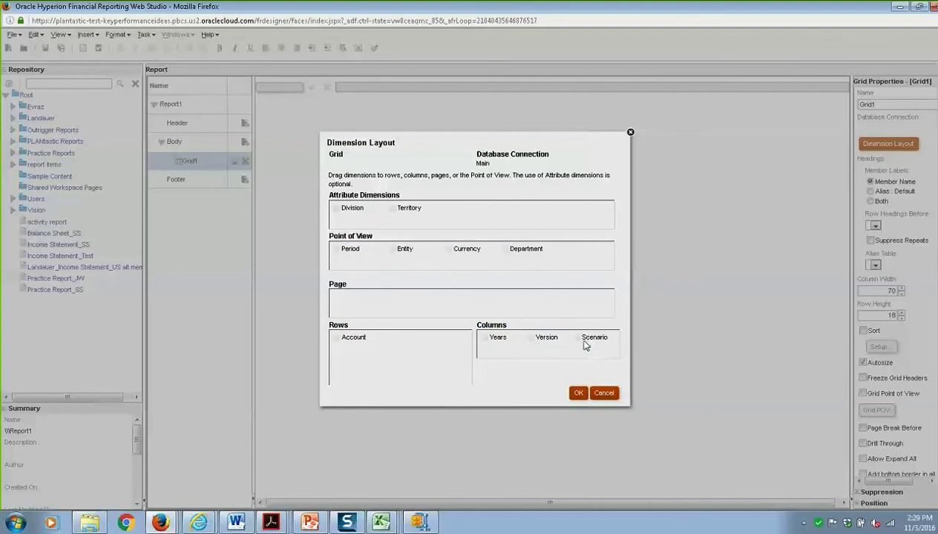
{"action": "left_click_drag", "start_coordinate": [344, 250], "coordinate": [539, 357]}
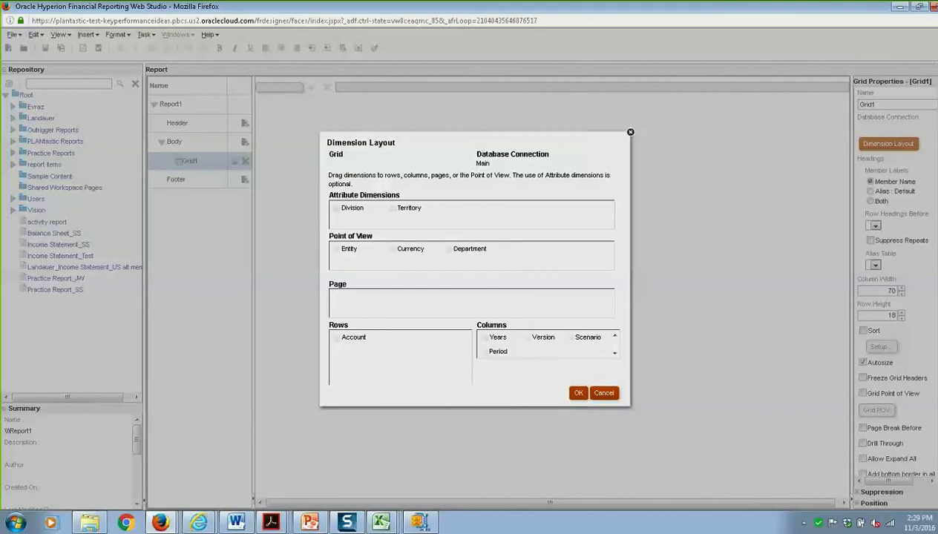
Add the Territory attribute to the point of view, apply the dimension layout and check the attribute's member selection without changing it
{"action": "left_click_drag", "start_coordinate": [398, 210], "coordinate": [394, 271]}
{"action": "left_click", "coordinate": [578, 394]}
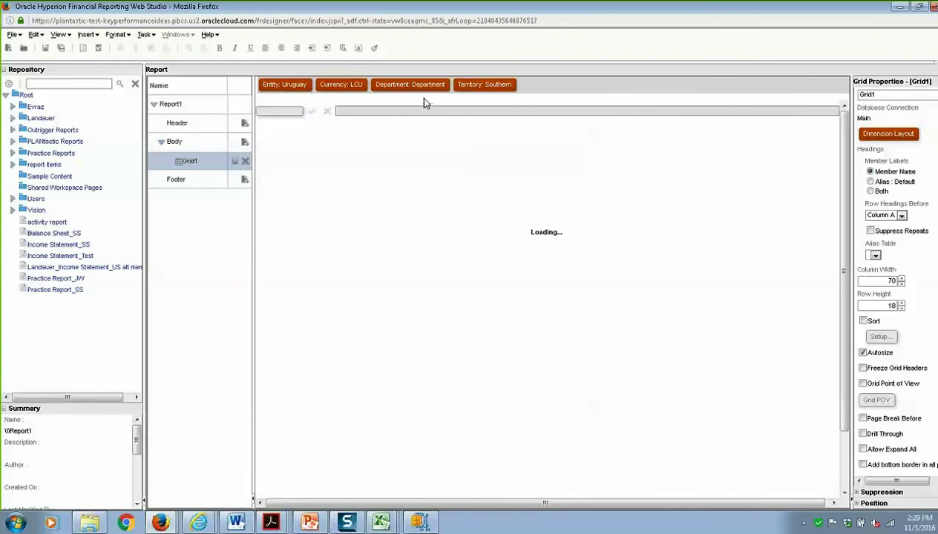
{"action": "left_click", "coordinate": [490, 87]}
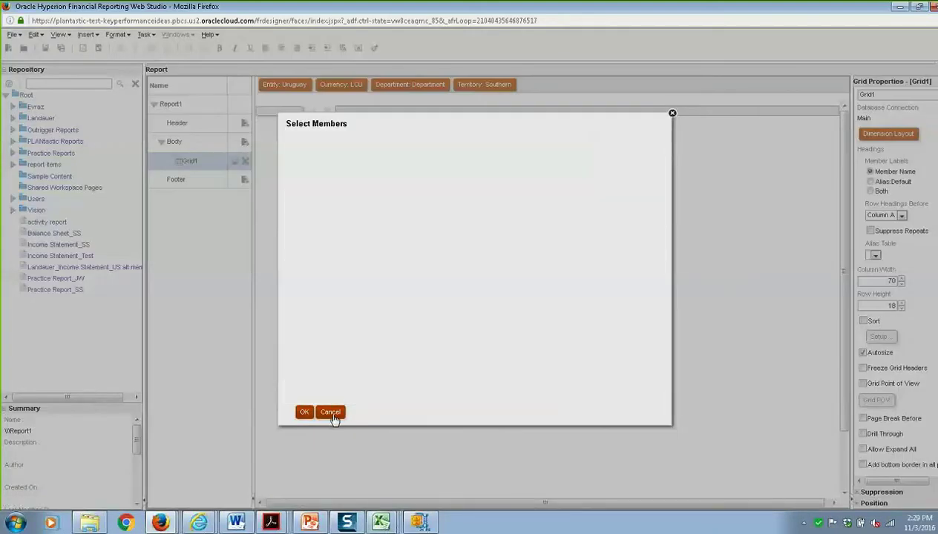
{"action": "left_click", "coordinate": [330, 413]}
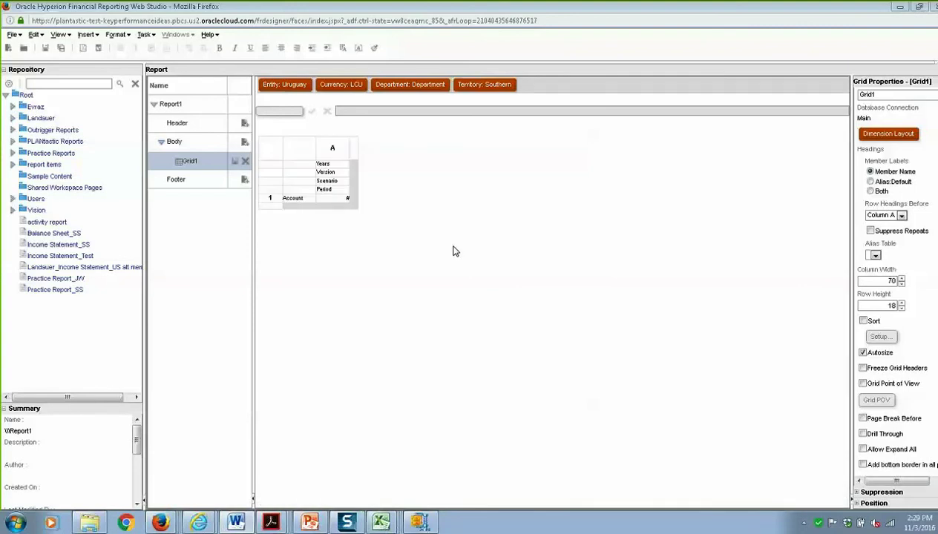
Set the grid's Account row to Travel_Expenses, Rent_Expenses and enlarge its heading column width and row height
{"action": "left_click_drag", "start_coordinate": [317, 148], "coordinate": [357, 151]}
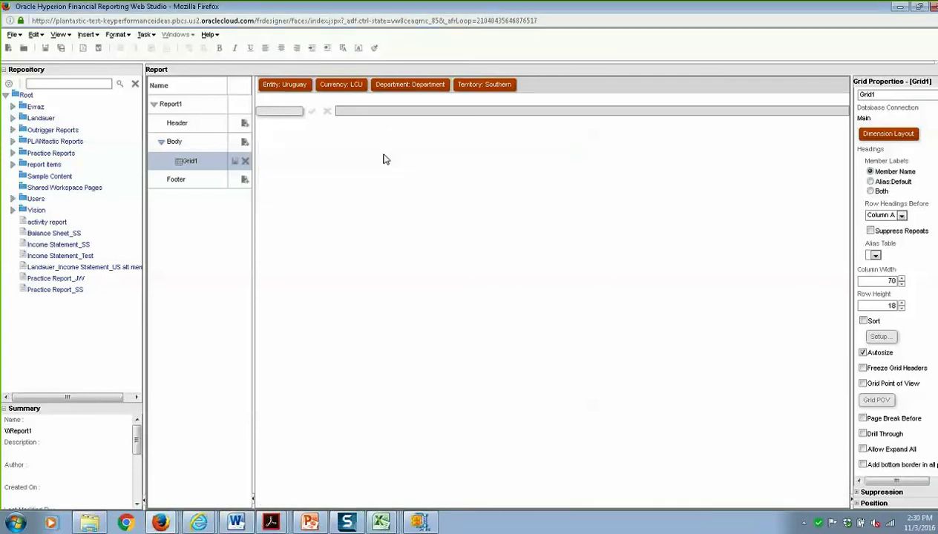
{"action": "left_click", "coordinate": [332, 199]}
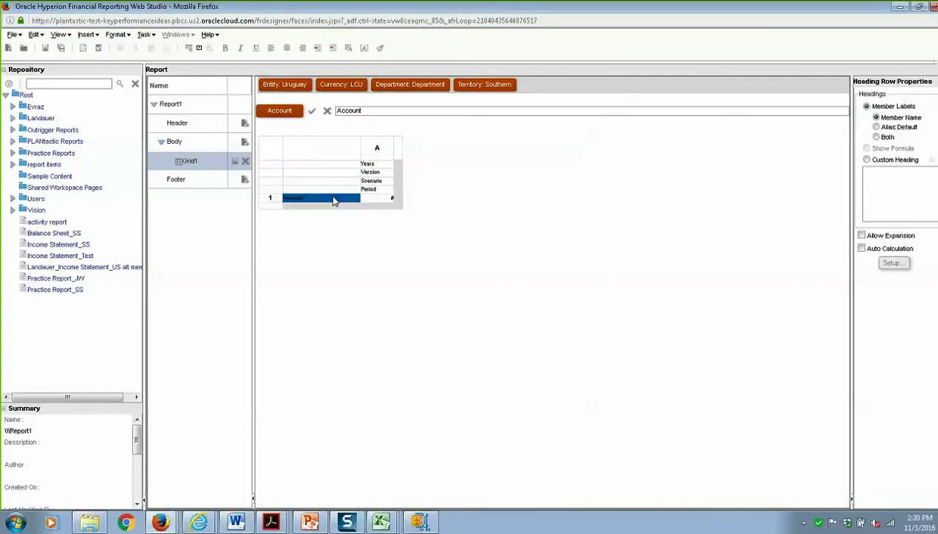
{"action": "double_click", "coordinate": [378, 113]}
{"action": "type", "text": "Travel_Expenses, Rent_Expenses"}
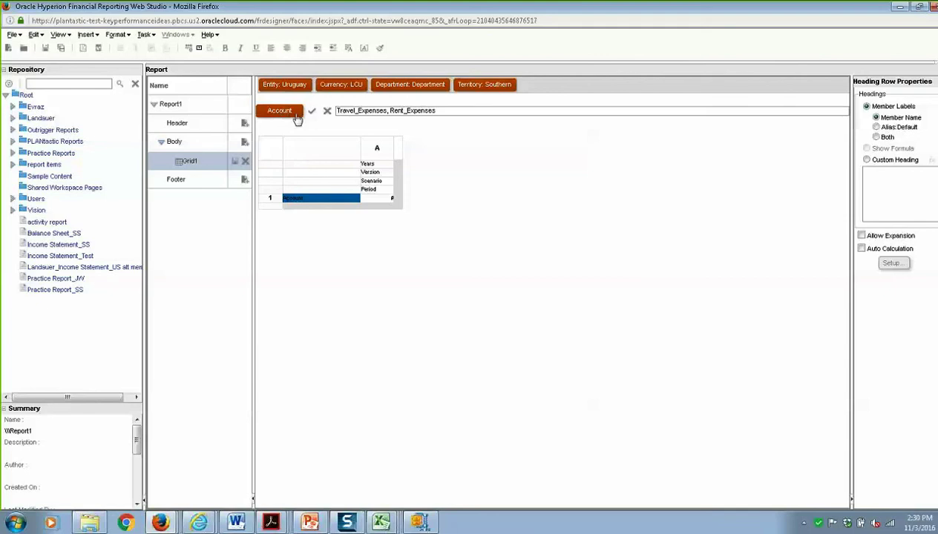
{"action": "left_click", "coordinate": [312, 110]}
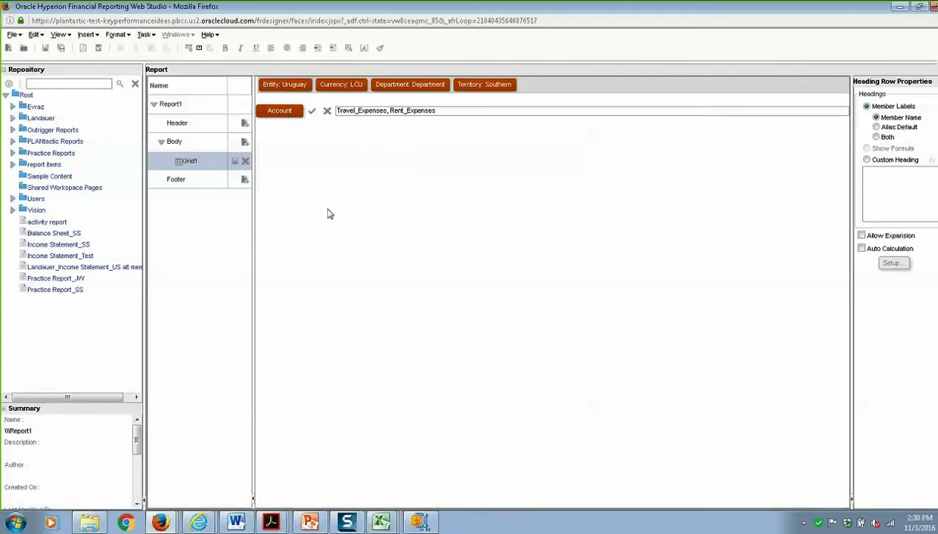
{"action": "left_click_drag", "start_coordinate": [266, 202], "coordinate": [266, 219]}
Set the Years heading of column A to FY15 and its Version heading to Working
{"action": "left_click", "coordinate": [379, 166]}
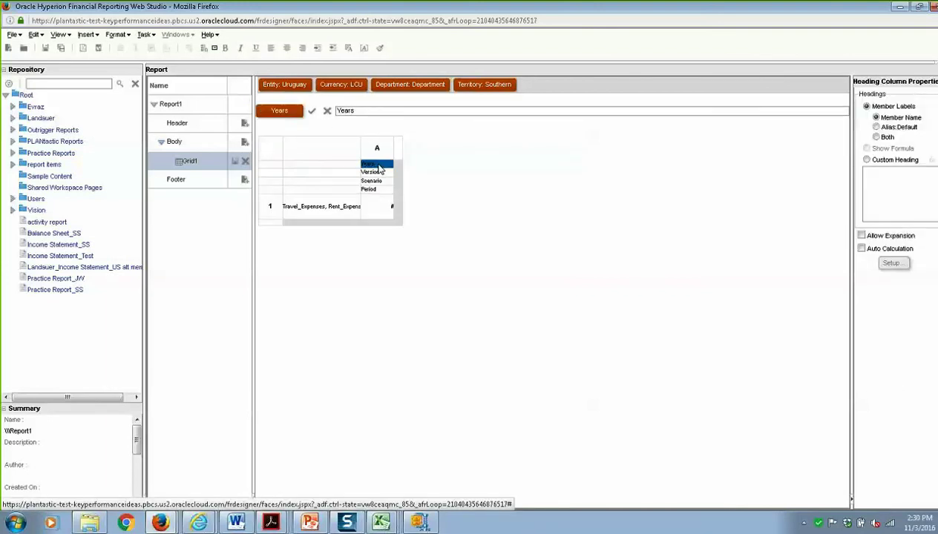
{"action": "left_click_drag", "start_coordinate": [396, 111], "coordinate": [279, 115]}
{"action": "type", "text": "FY15"}
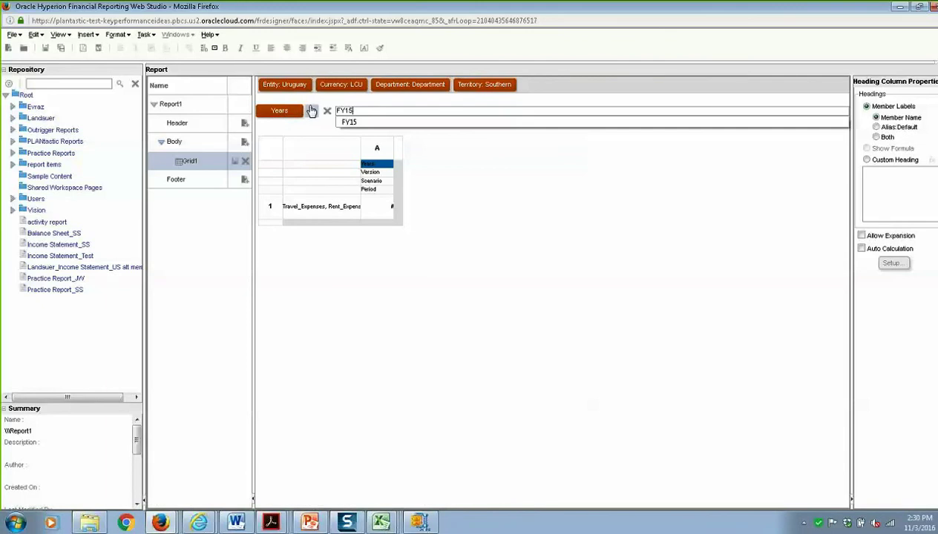
{"action": "left_click", "coordinate": [312, 112]}
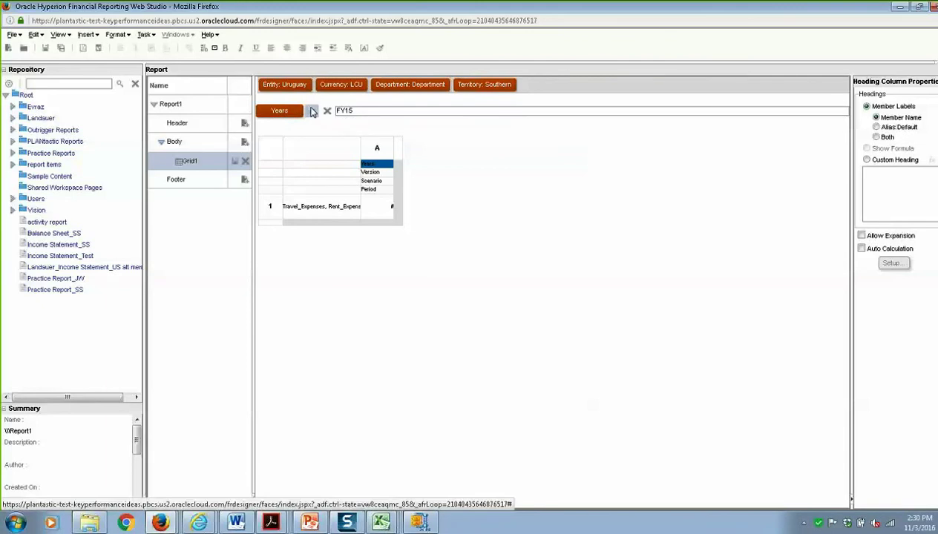
{"action": "left_click", "coordinate": [374, 173]}
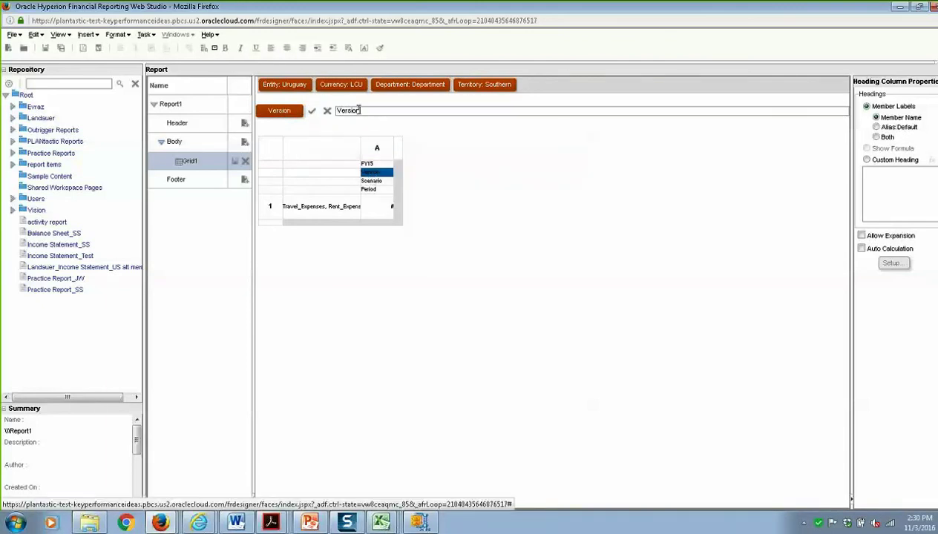
{"action": "left_click_drag", "start_coordinate": [356, 112], "coordinate": [299, 112]}
{"action": "type", "text": "W"}
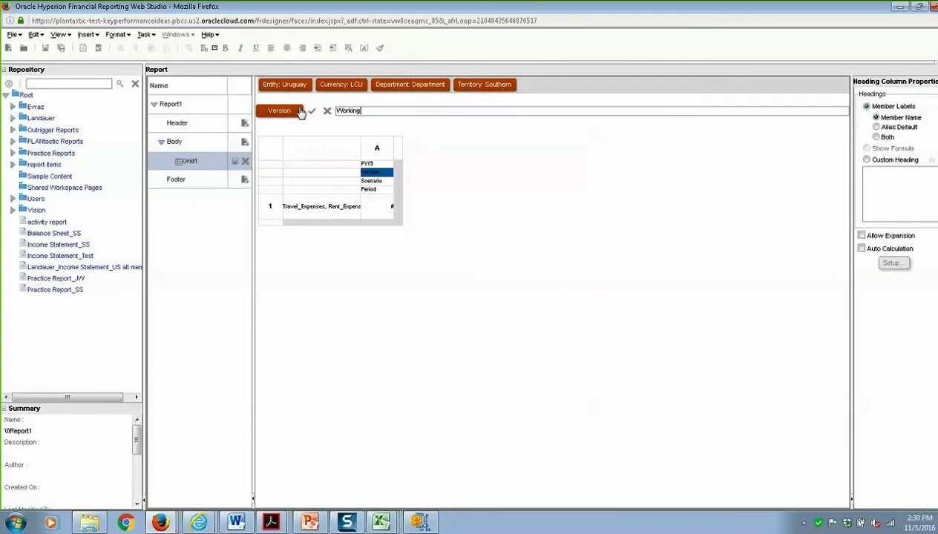
{"action": "type", "text": "orking"}
{"action": "left_click", "coordinate": [311, 110]}
Set the Scenario heading of column A to Budget and its Period heading to Jan, Feb, Mar, Q1
{"action": "left_click", "coordinate": [379, 180]}
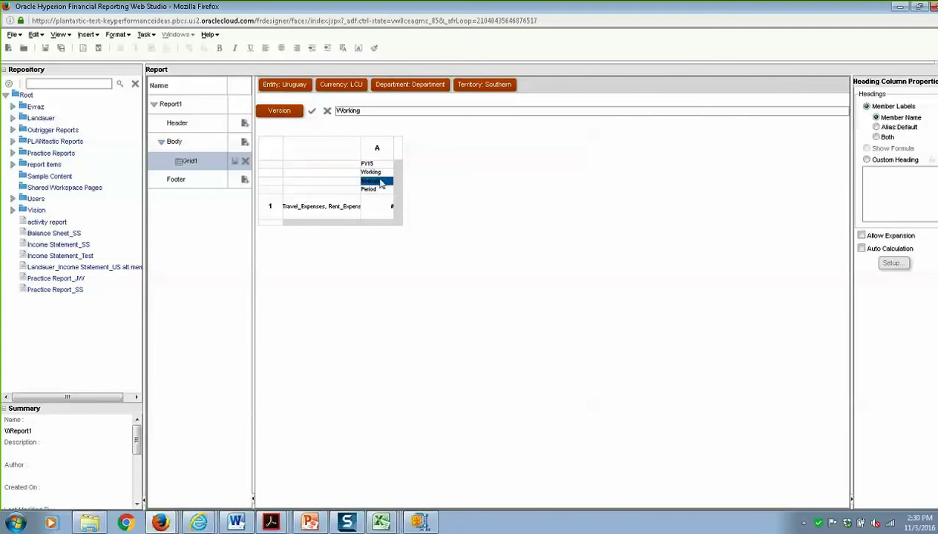
{"action": "double_click", "coordinate": [354, 111]}
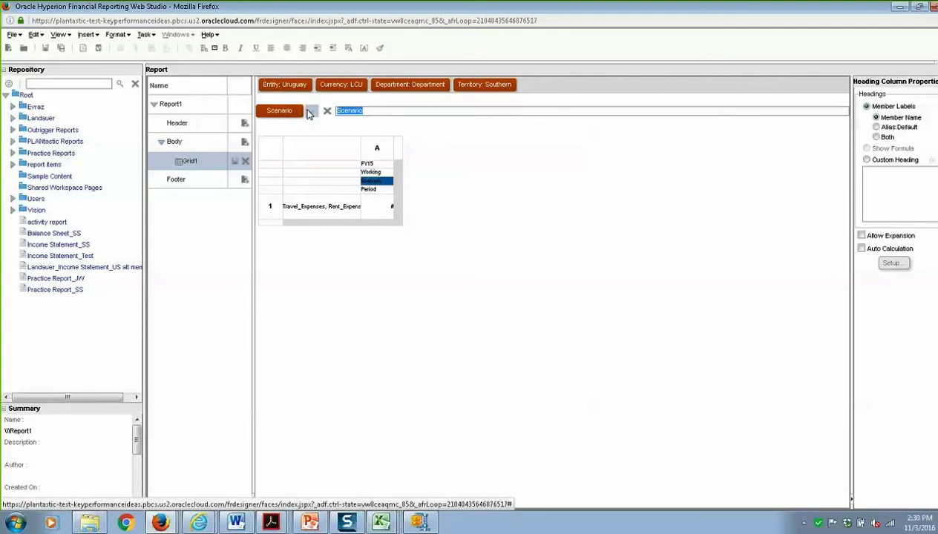
{"action": "type", "text": "Budget"}
{"action": "left_click", "coordinate": [312, 111]}
{"action": "left_click", "coordinate": [375, 190]}
{"action": "left_click", "coordinate": [375, 111]}
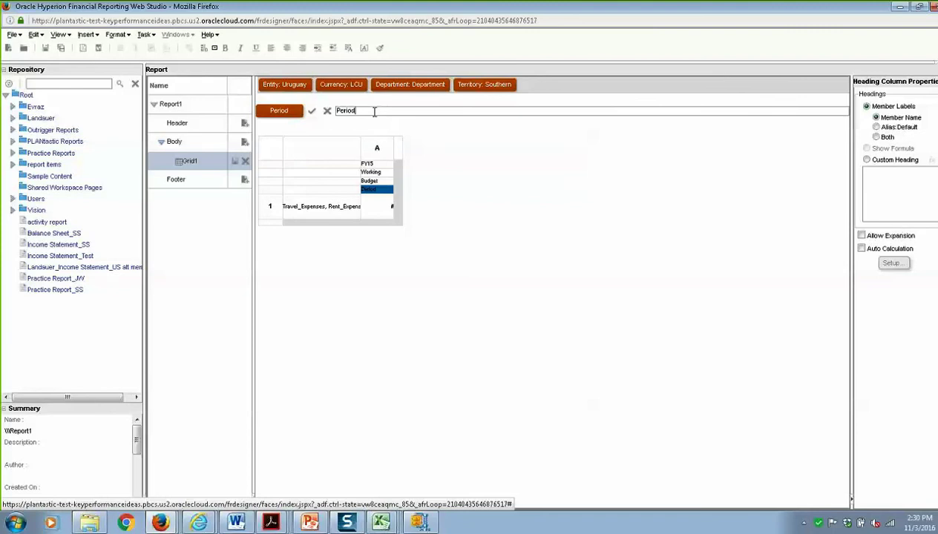
{"action": "double_click", "coordinate": [375, 111]}
{"action": "type", "text": "Jan, Feb, Mar, Q1"}
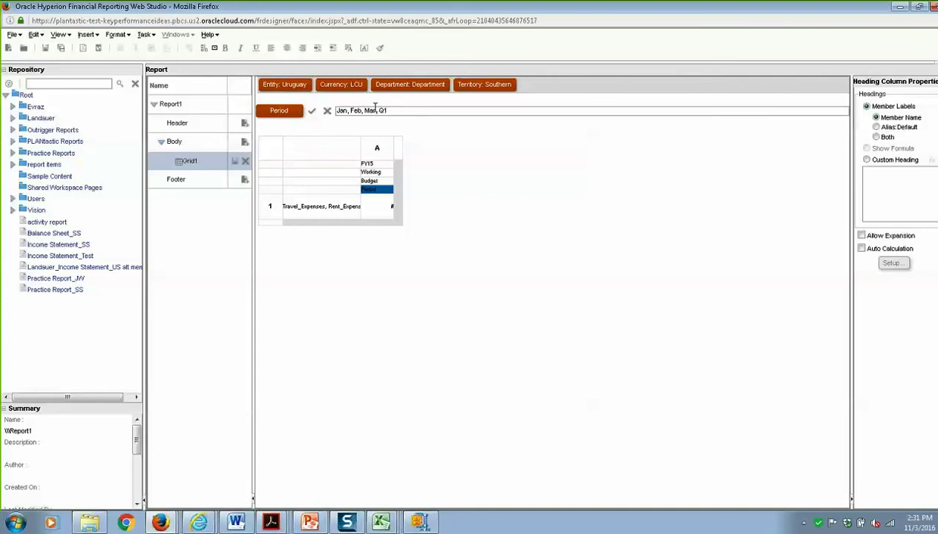
{"action": "left_click", "coordinate": [312, 112]}
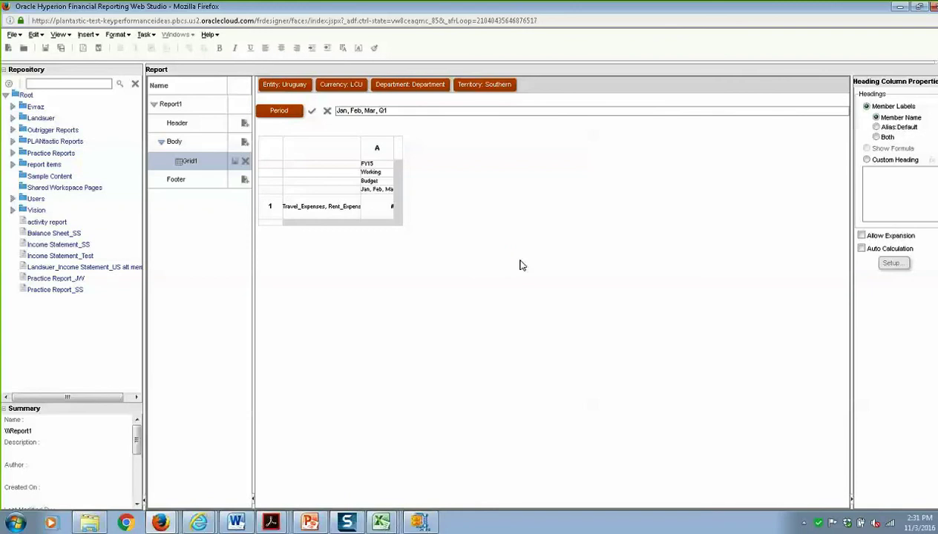
Save the report as Test_Report_Attributes in the PLANtastic Reports folder
{"action": "left_click", "coordinate": [13, 35]}
{"action": "left_click", "coordinate": [29, 76]}
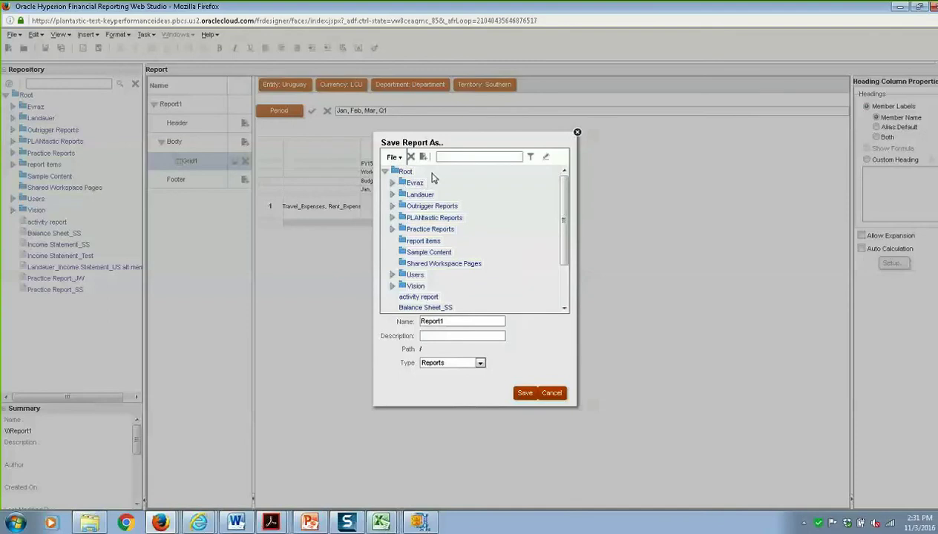
{"action": "left_click", "coordinate": [432, 218]}
{"action": "left_click", "coordinate": [463, 157]}
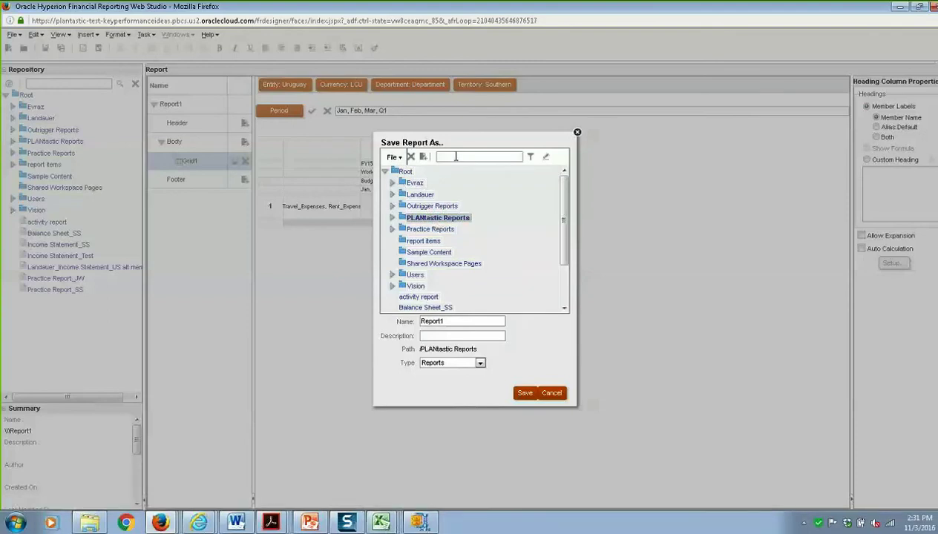
{"action": "left_click_drag", "start_coordinate": [460, 321], "coordinate": [388, 322]}
{"action": "type", "text": "Test_Report_Attributes"}
{"action": "left_click", "coordinate": [523, 395]}
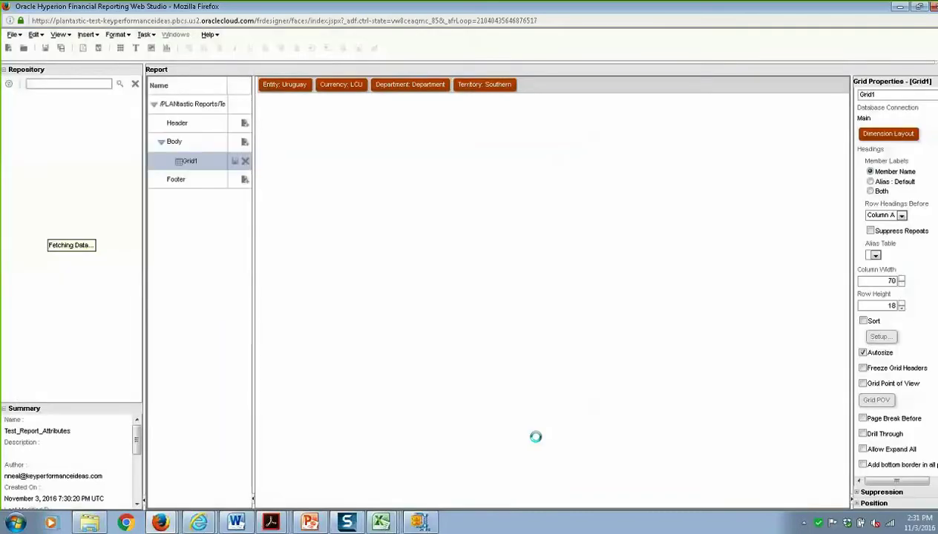
Add a text object to the report header with the centred title TEST REPORT WITH ATTRIBUTES
{"action": "left_click", "coordinate": [245, 125]}
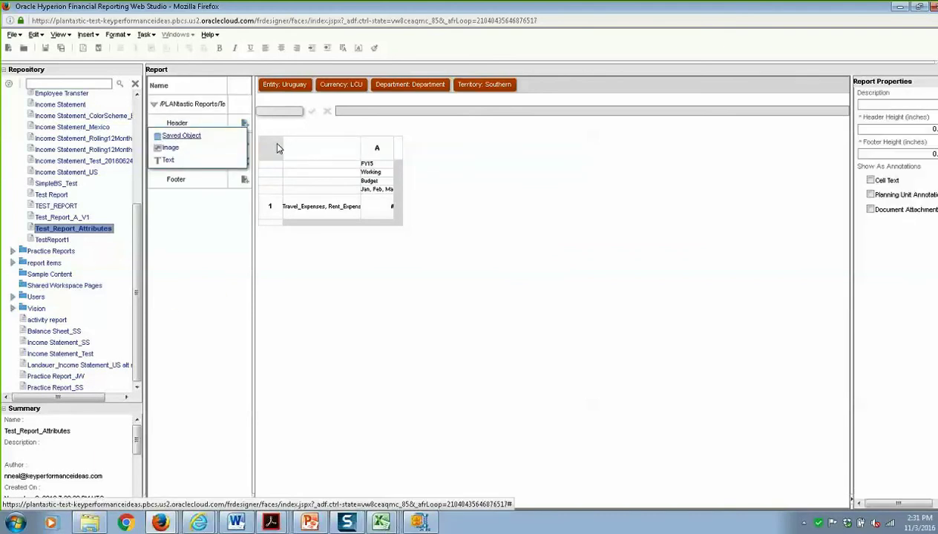
{"action": "left_click", "coordinate": [168, 160]}
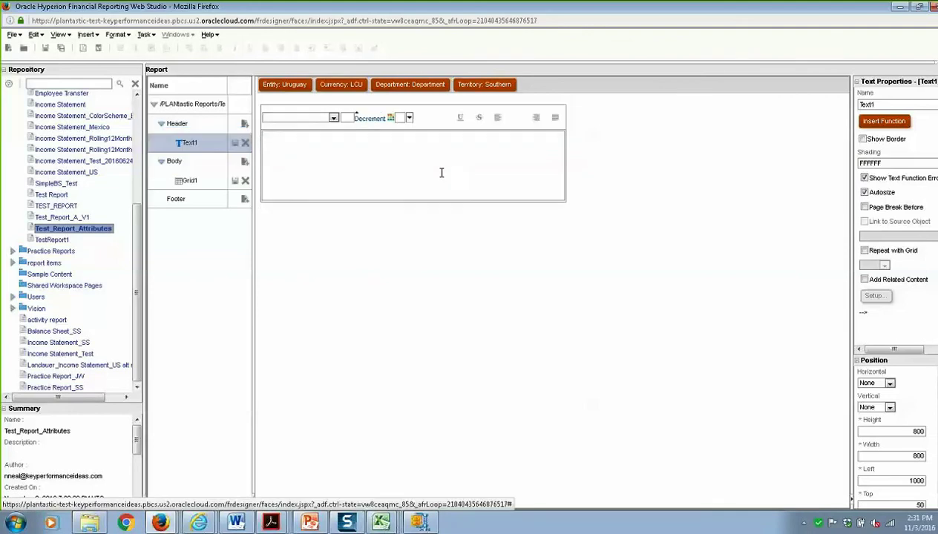
{"action": "left_click", "coordinate": [517, 120]}
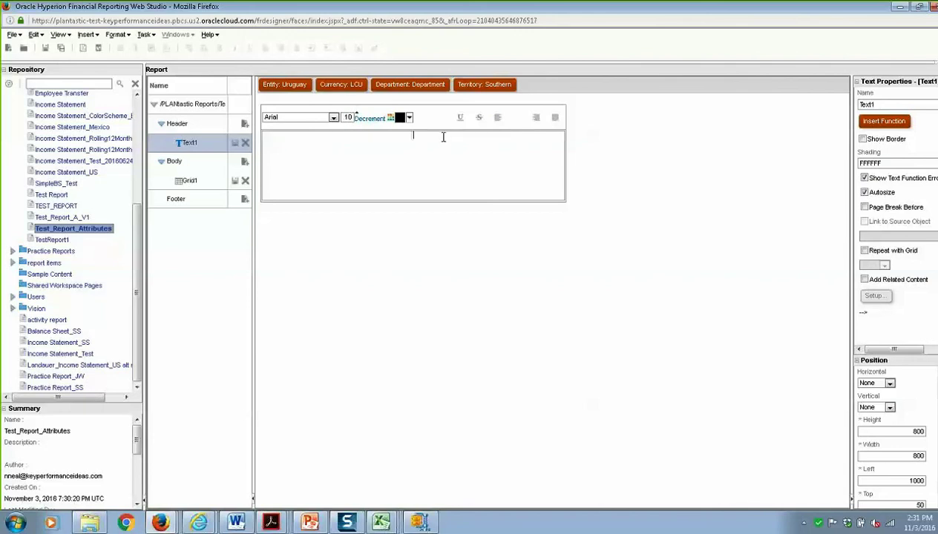
{"action": "type", "text": "TEST REPORT WITH ATTRIBUTES"}
Underline the header title, set its font size to 12 and save the report
{"action": "left_click_drag", "start_coordinate": [486, 142], "coordinate": [307, 130]}
{"action": "left_click", "coordinate": [461, 120]}
{"action": "left_click", "coordinate": [355, 114]}
{"action": "left_click", "coordinate": [458, 142]}
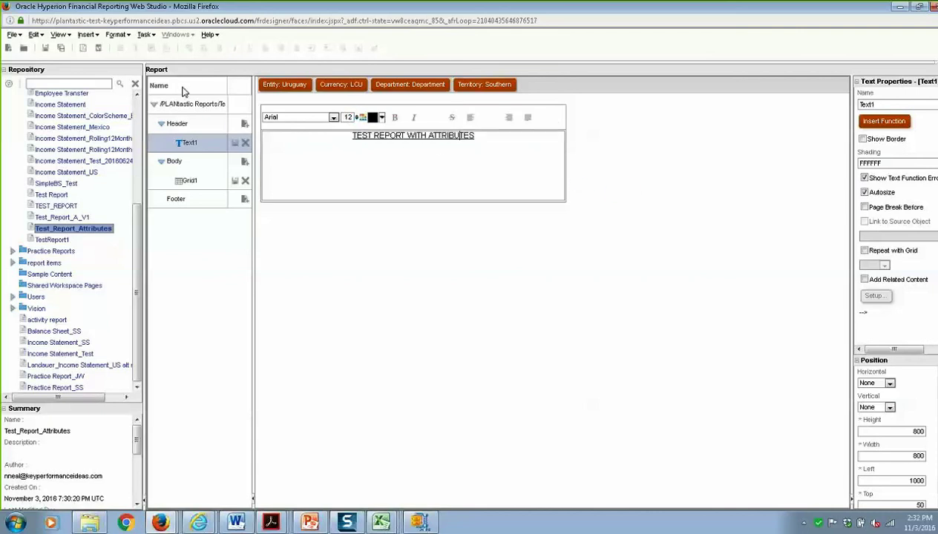
{"action": "left_click", "coordinate": [46, 49]}
Switch to the Planning workspace window and open the PLANtastic Reports folder in the repository explorer
{"action": "left_click_drag", "start_coordinate": [797, 7], "coordinate": [549, 298]}
{"action": "left_click", "coordinate": [549, 244]}
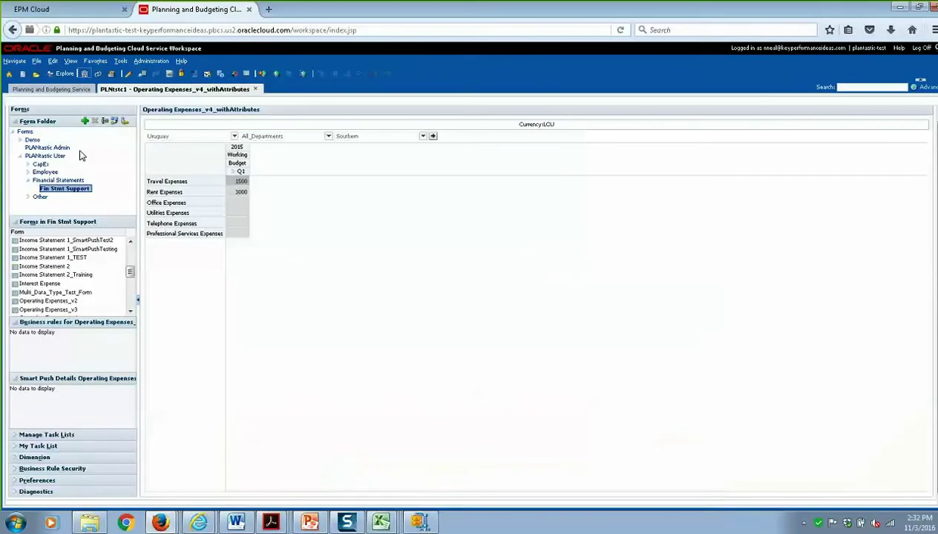
{"action": "left_click", "coordinate": [63, 74]}
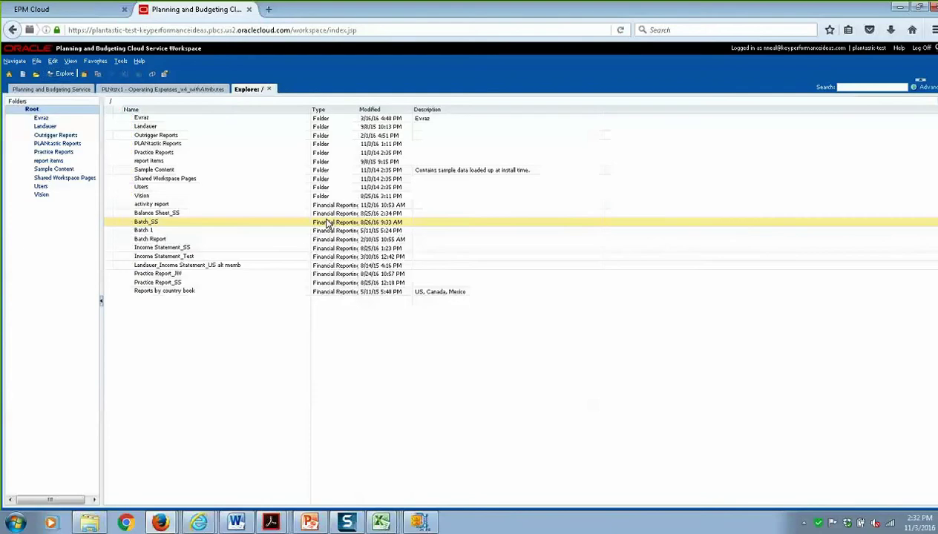
{"action": "left_click", "coordinate": [206, 145]}
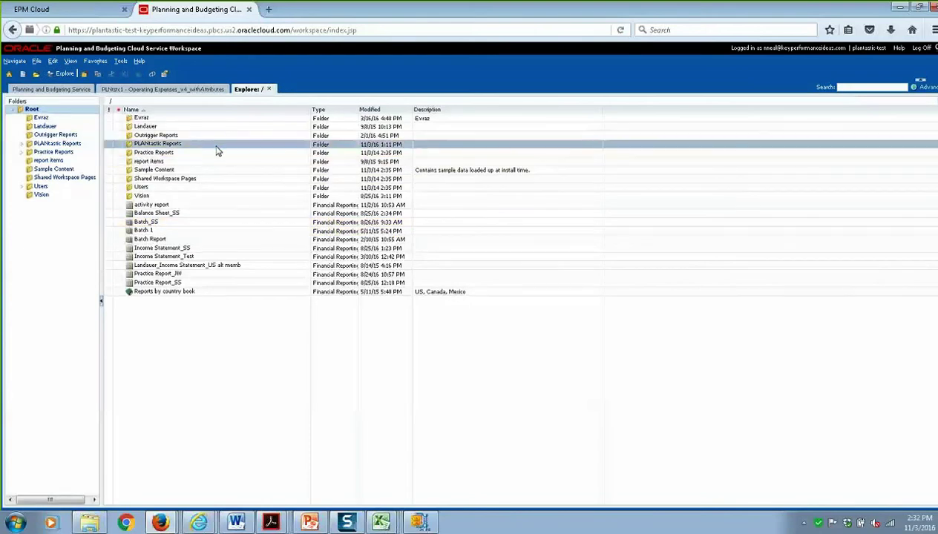
{"action": "double_click", "coordinate": [217, 147]}
Sort the PLANtastic Reports folder by modified date and run the Test_Report_Attributes report from it
{"action": "left_click", "coordinate": [391, 119]}
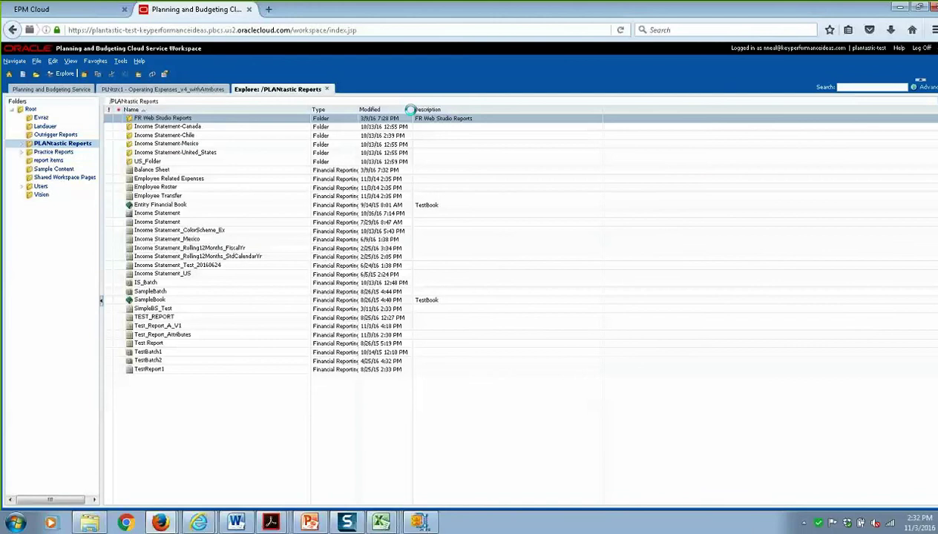
{"action": "left_click", "coordinate": [411, 110]}
{"action": "double_click", "coordinate": [412, 118]}
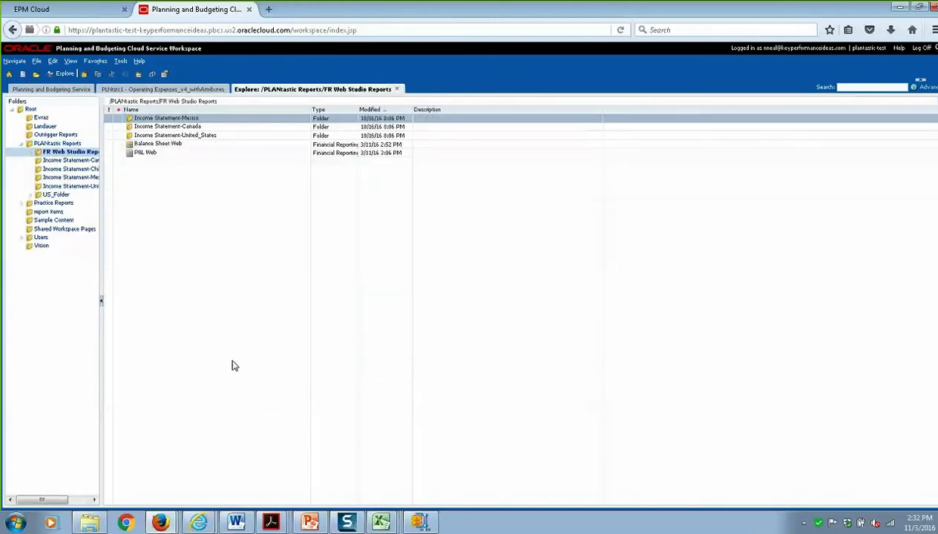
{"action": "left_click", "coordinate": [59, 145]}
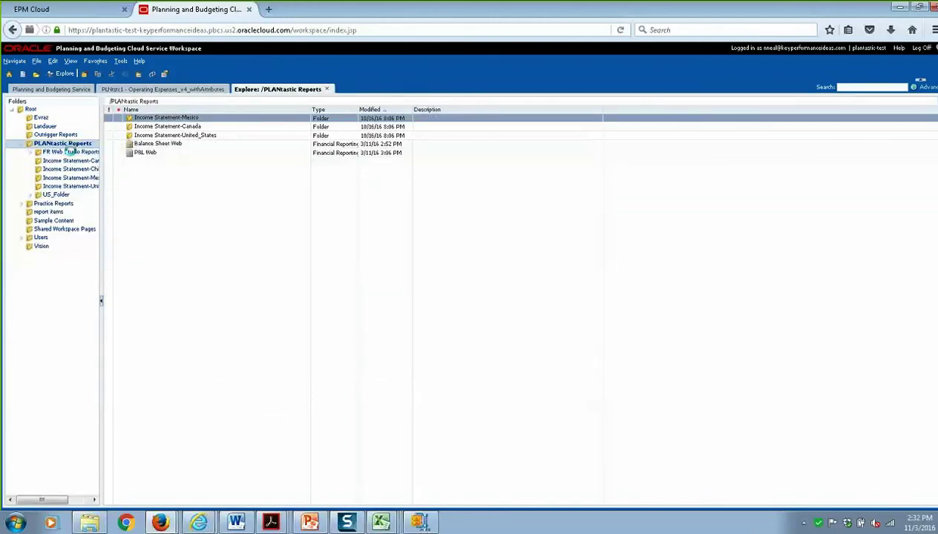
{"action": "left_click", "coordinate": [170, 371]}
{"action": "double_click", "coordinate": [170, 371]}
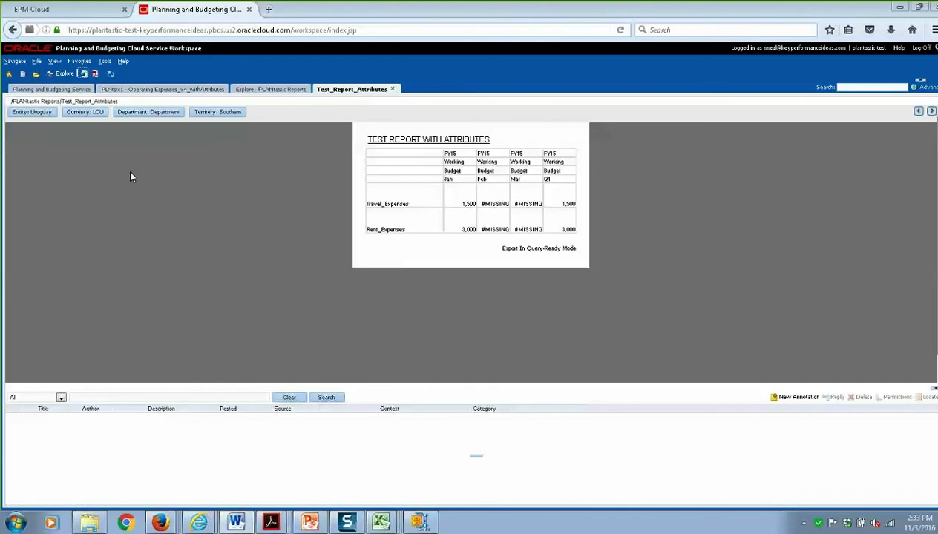
Open Calculation Manager and expand the Planning application PLNtstc1 down to the rules of the Main cube
{"action": "left_click", "coordinate": [15, 61]}
{"action": "mouse_move", "coordinate": [29, 101]}
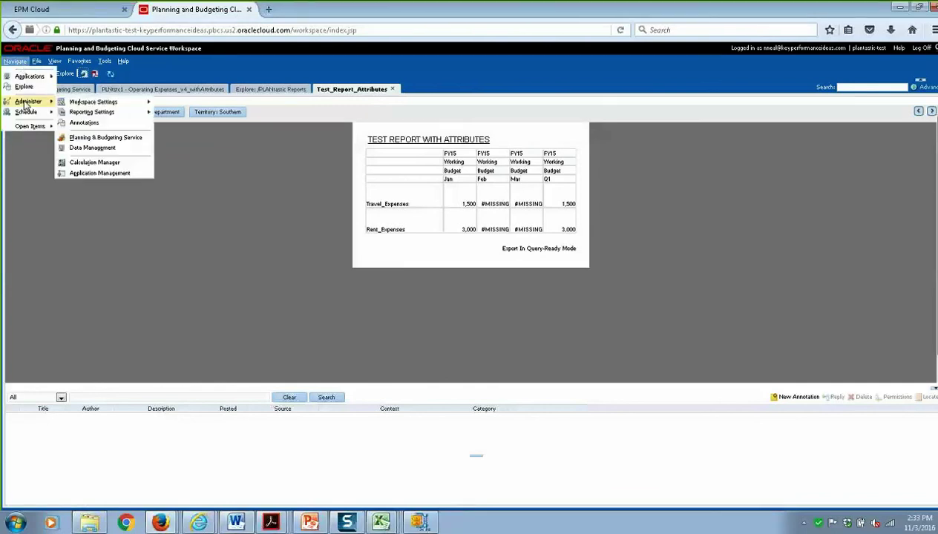
{"action": "left_click", "coordinate": [98, 162]}
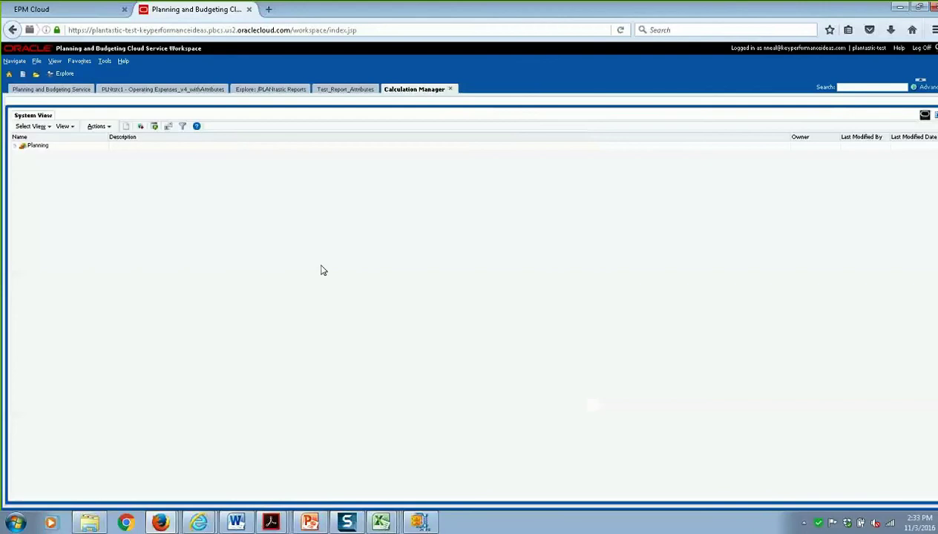
{"action": "left_click", "coordinate": [14, 146]}
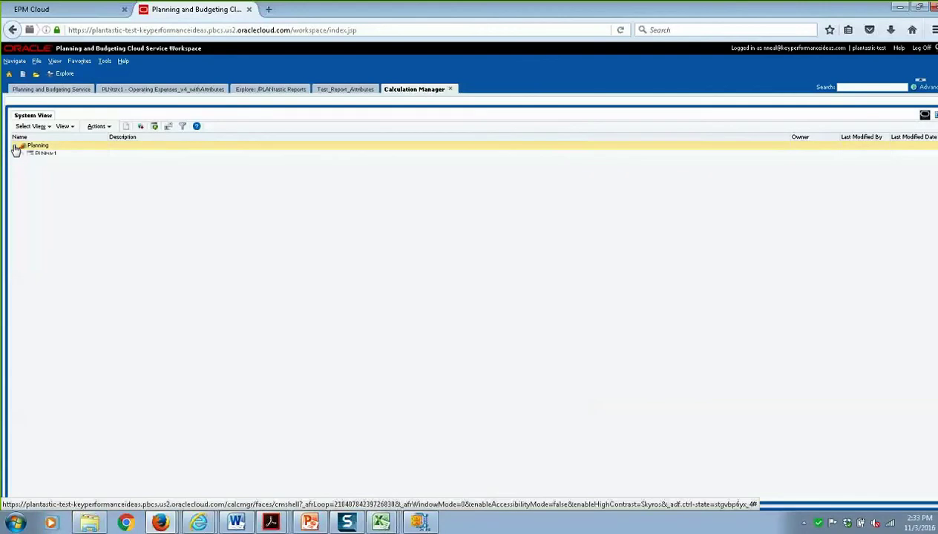
{"action": "left_click", "coordinate": [22, 155]}
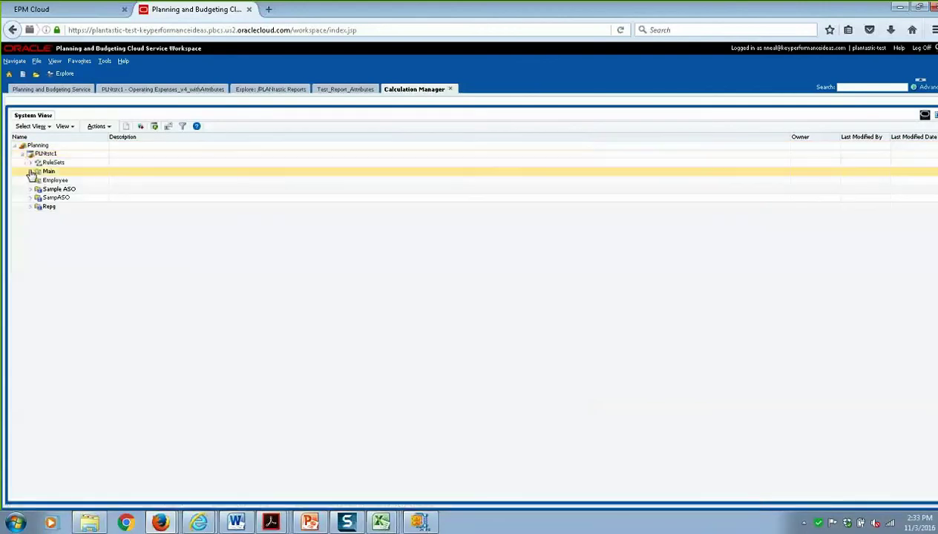
{"action": "left_click", "coordinate": [29, 172]}
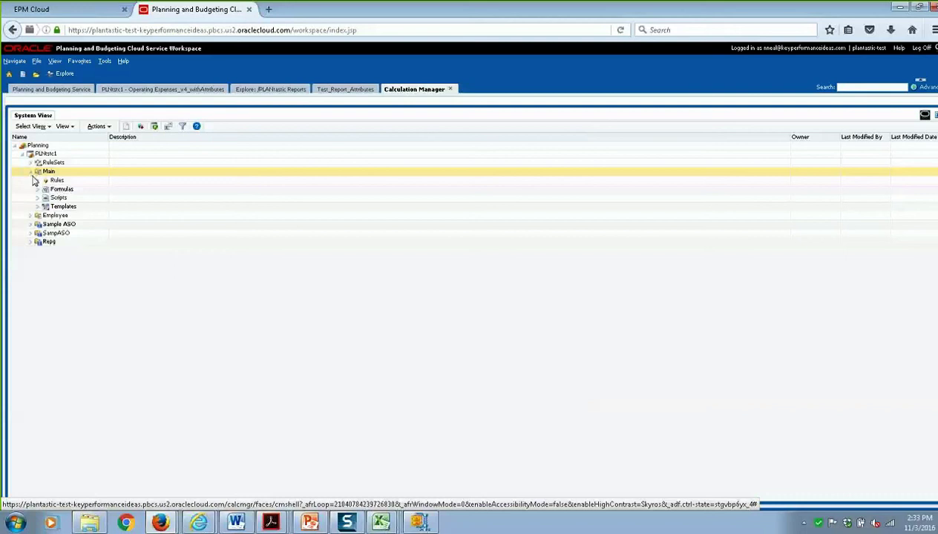
{"action": "left_click", "coordinate": [39, 181]}
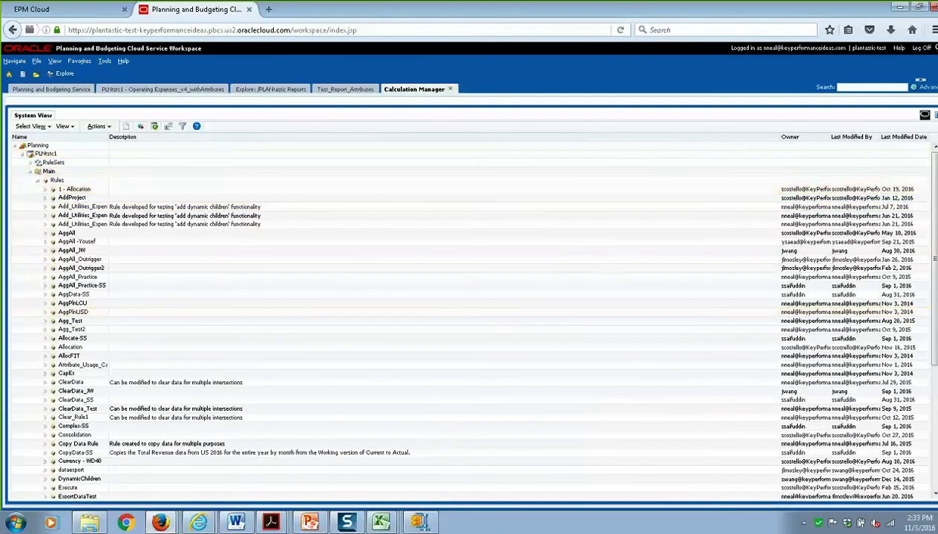
Widen the rule list's Name column to show full rule names and open the Attribute_Usage_Calc_Example_V1 rule
{"action": "scroll", "coordinate": [203, 252], "scroll_direction": "down", "scroll_amount": 1}
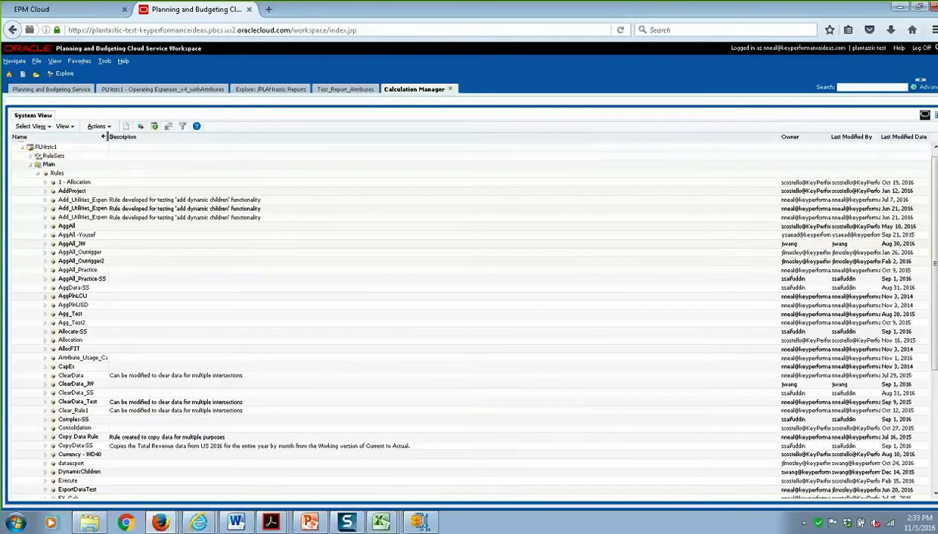
{"action": "left_click_drag", "start_coordinate": [109, 136], "coordinate": [167, 137]}
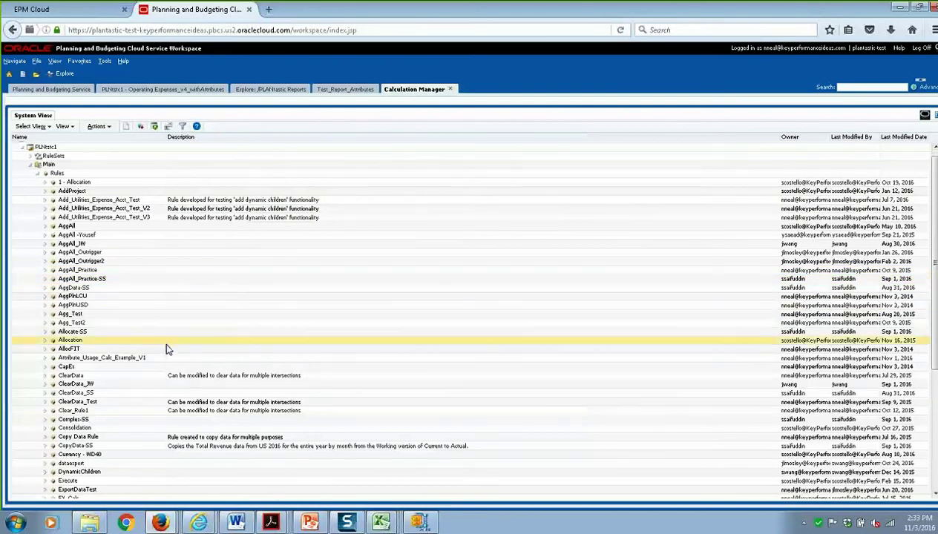
{"action": "left_click", "coordinate": [142, 358]}
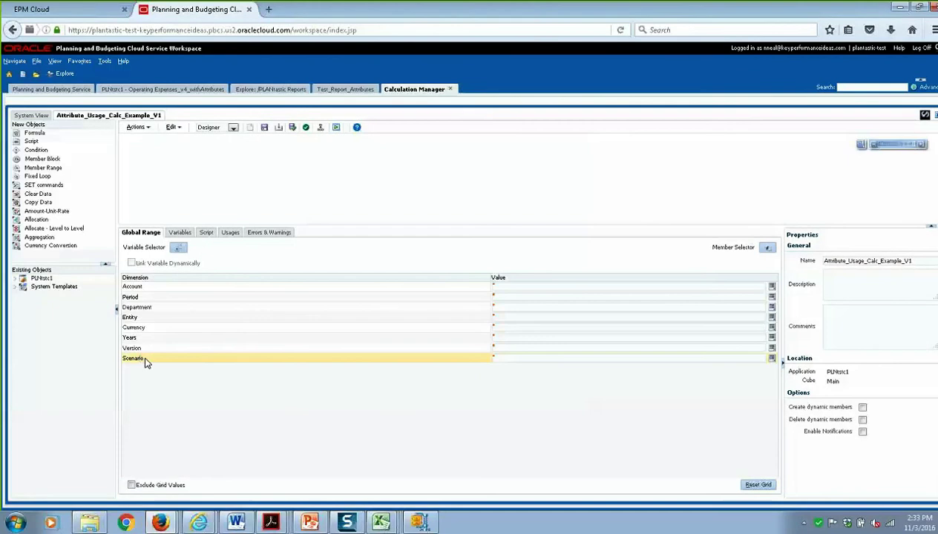
{"action": "left_click", "coordinate": [208, 173]}
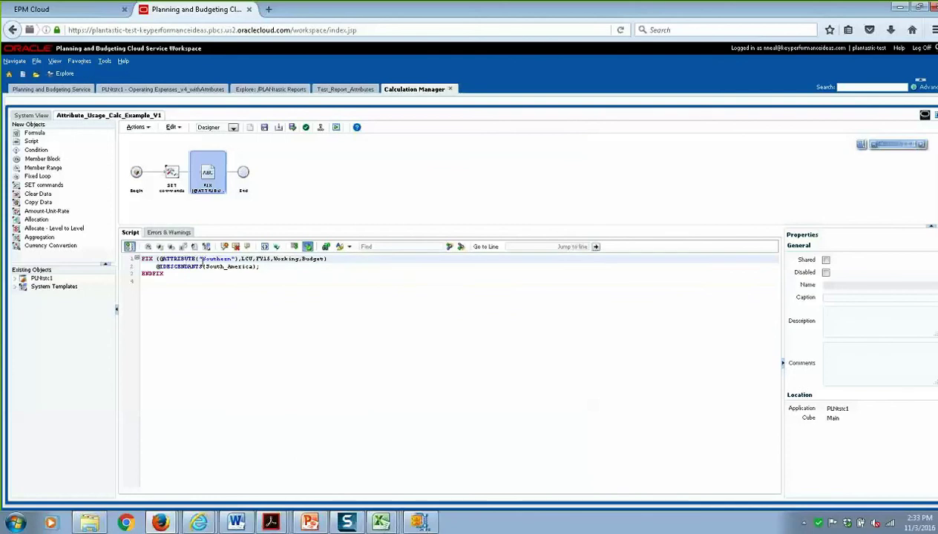
{"action": "left_click_drag", "start_coordinate": [202, 259], "coordinate": [233, 260]}
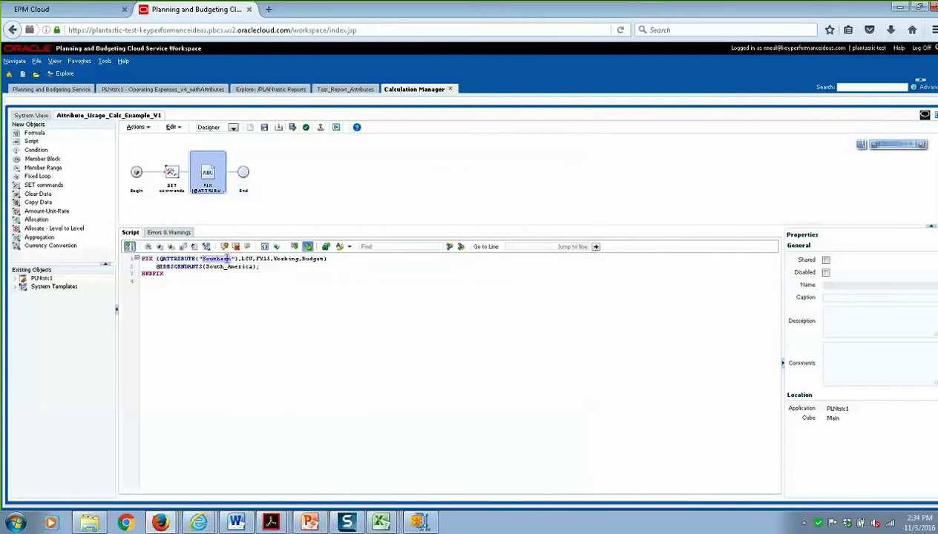
{"action": "left_click_drag", "start_coordinate": [197, 273], "coordinate": [252, 273]}
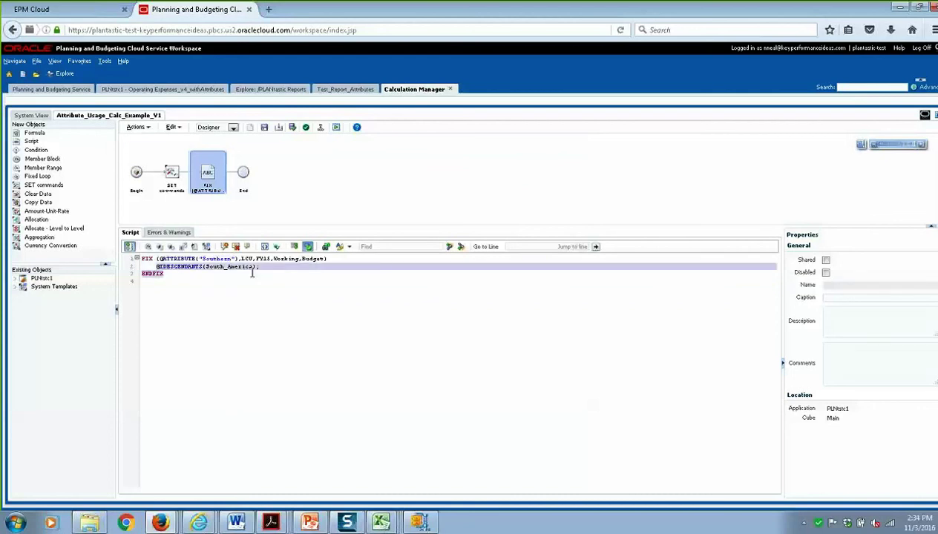
{"action": "left_click", "coordinate": [266, 287]}
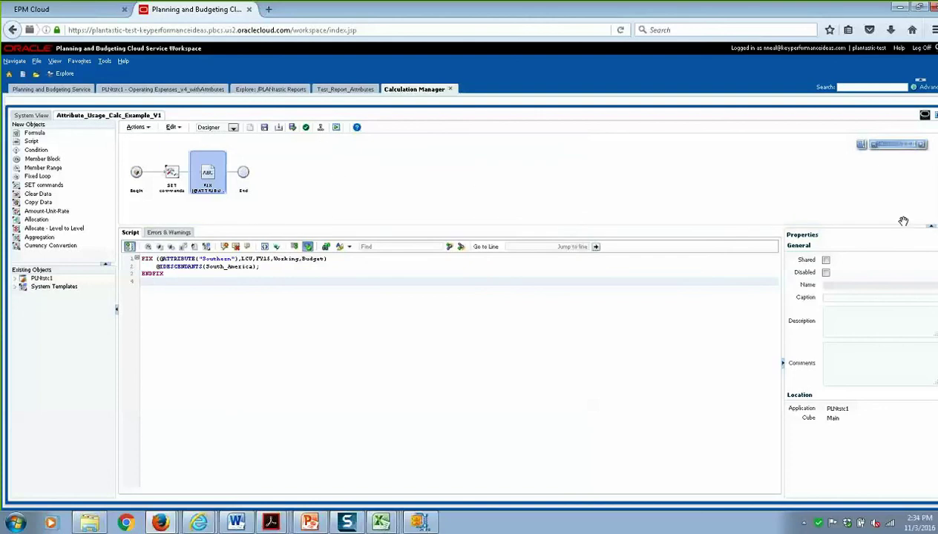
Launch the Attribute_Usage_Calc_Example_V1 rule, dismiss the launch status and display its FIX script component again
{"action": "left_click", "coordinate": [348, 249]}
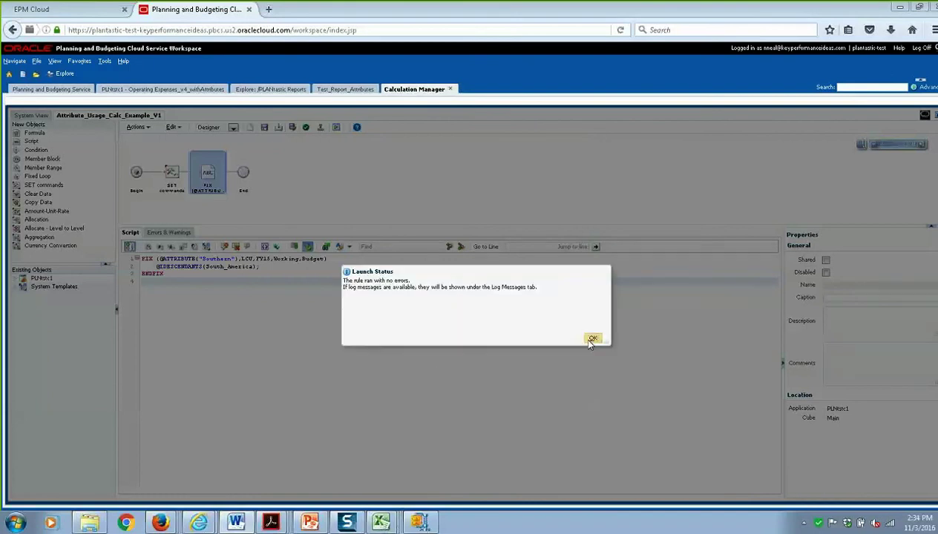
{"action": "left_click", "coordinate": [593, 340]}
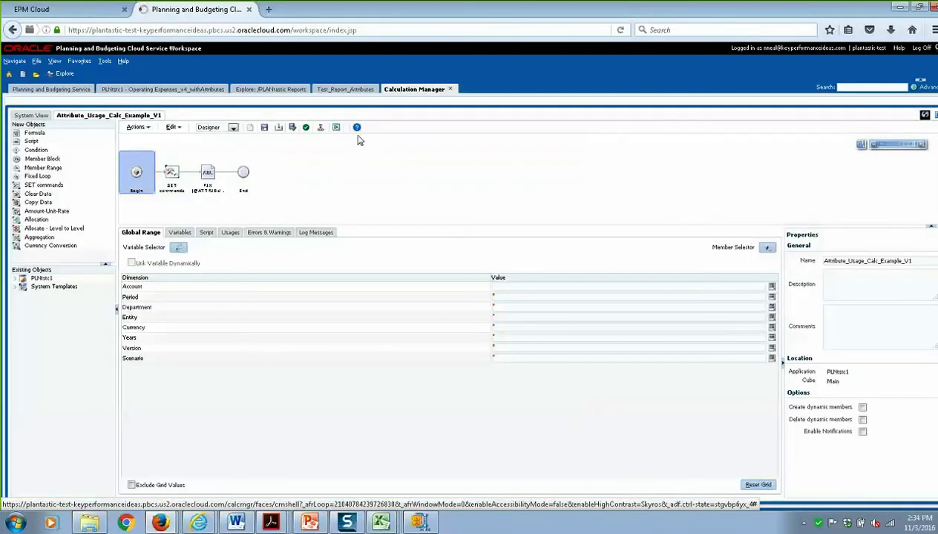
{"action": "left_click", "coordinate": [210, 174]}
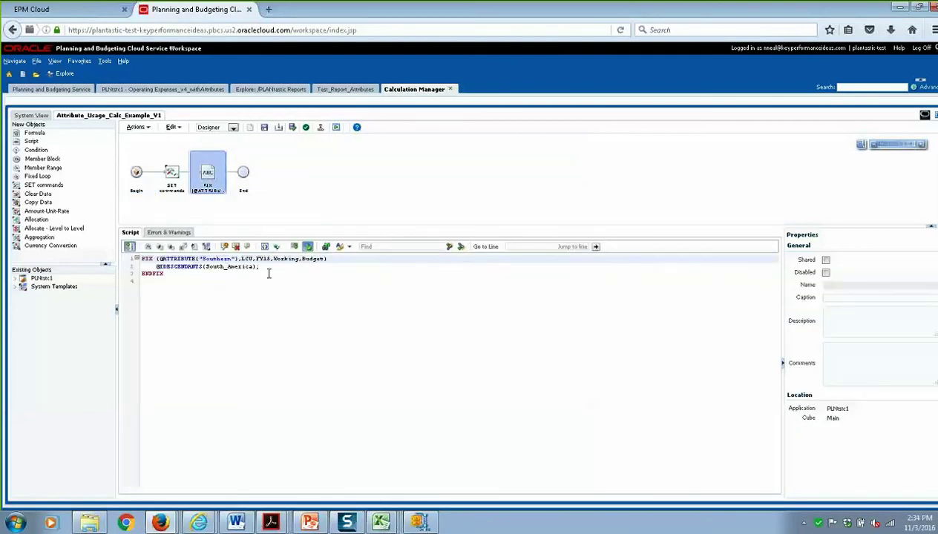
In the Operating Expenses_v4_withAttributes form, set the entity to South America with the Southern territory, reload the data and expand Q1 into months
{"action": "left_click", "coordinate": [171, 90]}
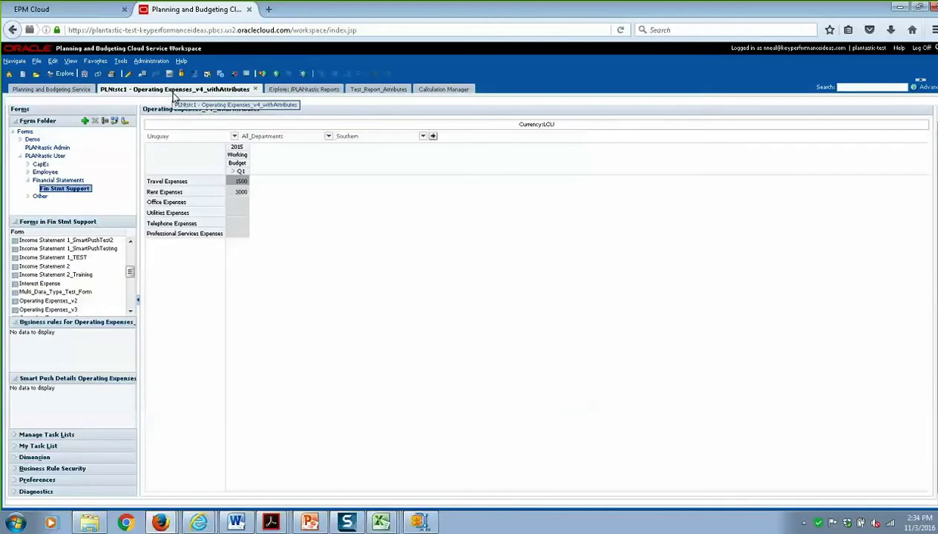
{"action": "mouse_move", "coordinate": [195, 161]}
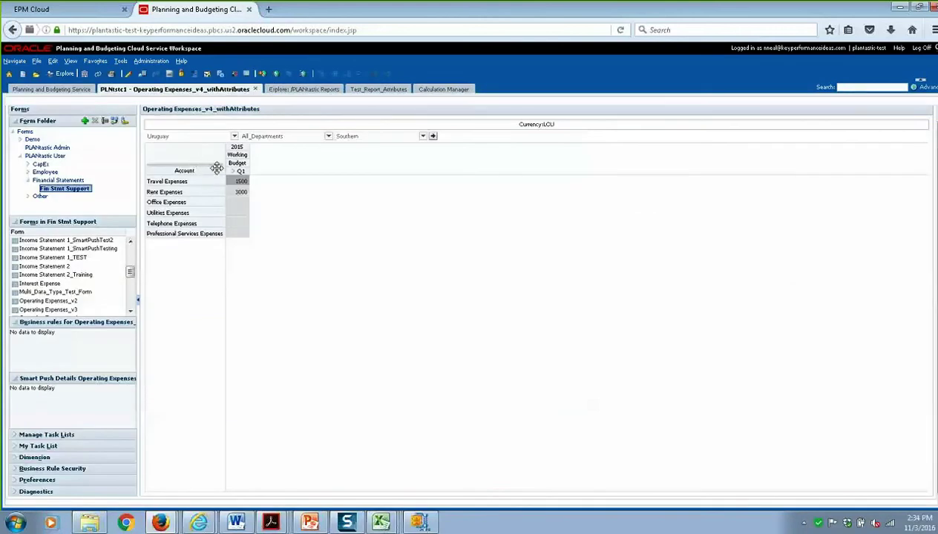
{"action": "left_click", "coordinate": [235, 137]}
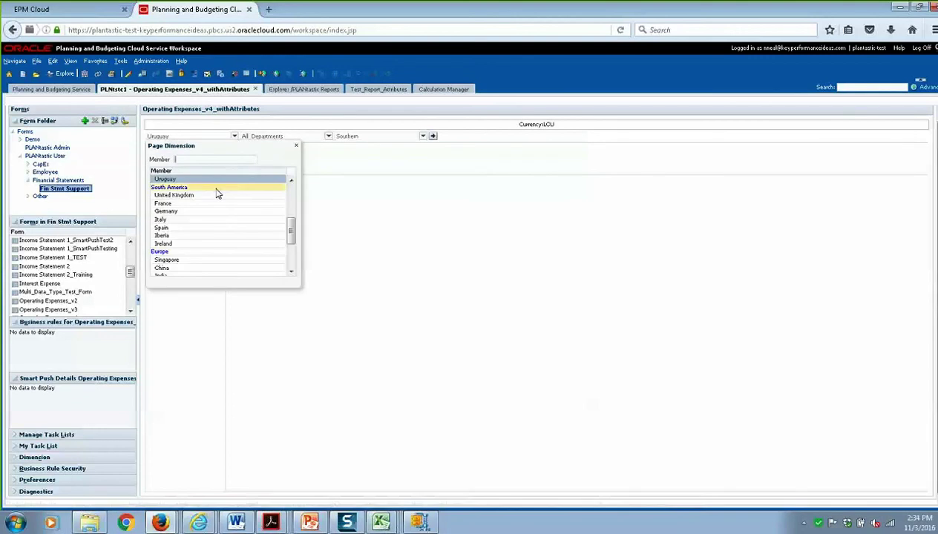
{"action": "left_click", "coordinate": [217, 188]}
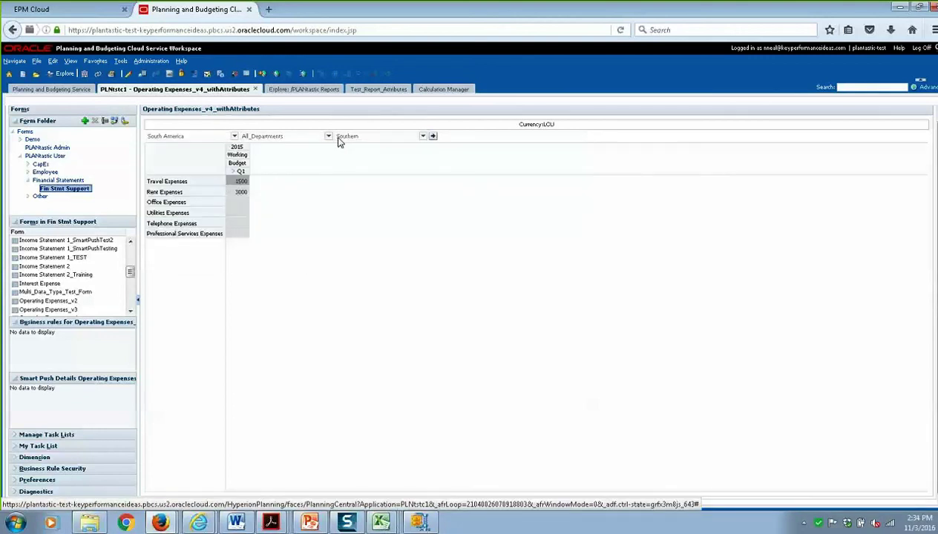
{"action": "left_click", "coordinate": [435, 137]}
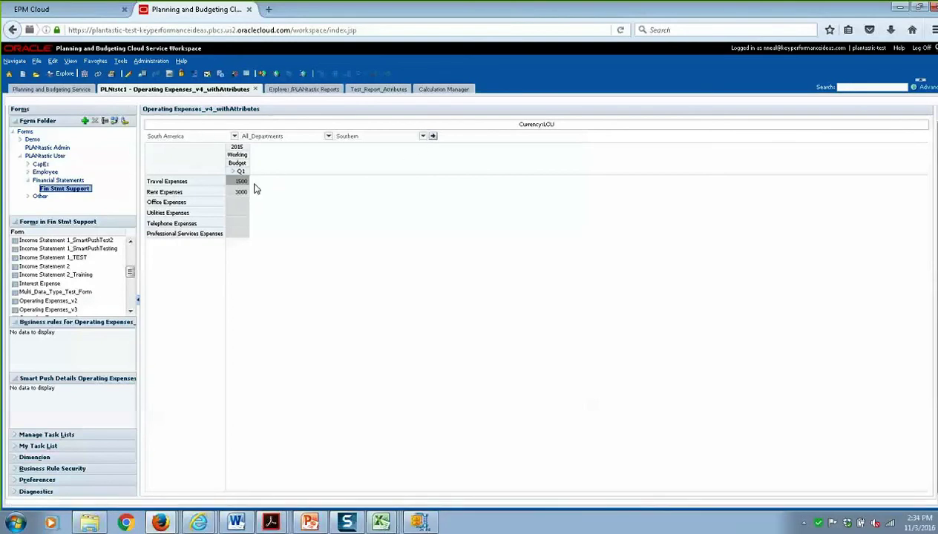
{"action": "left_click", "coordinate": [231, 170]}
{"action": "left_click", "coordinate": [233, 172]}
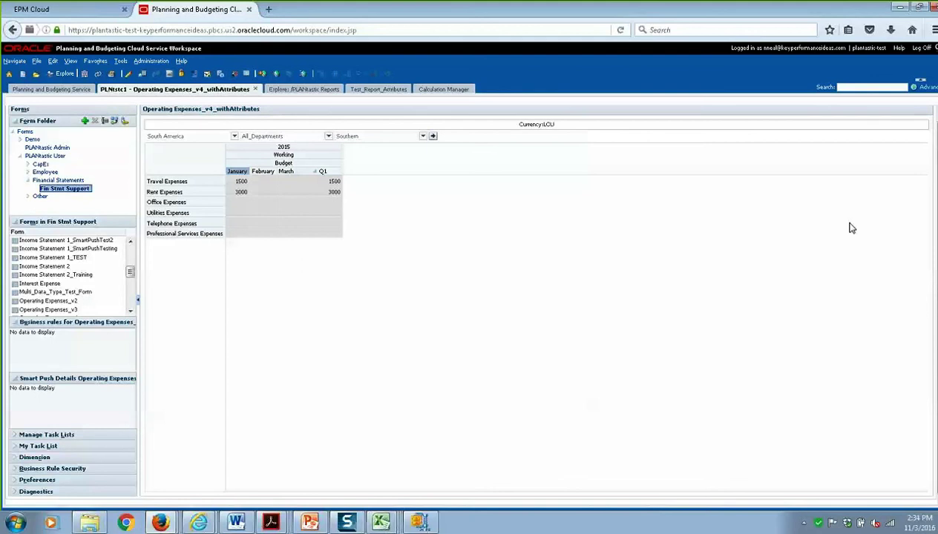